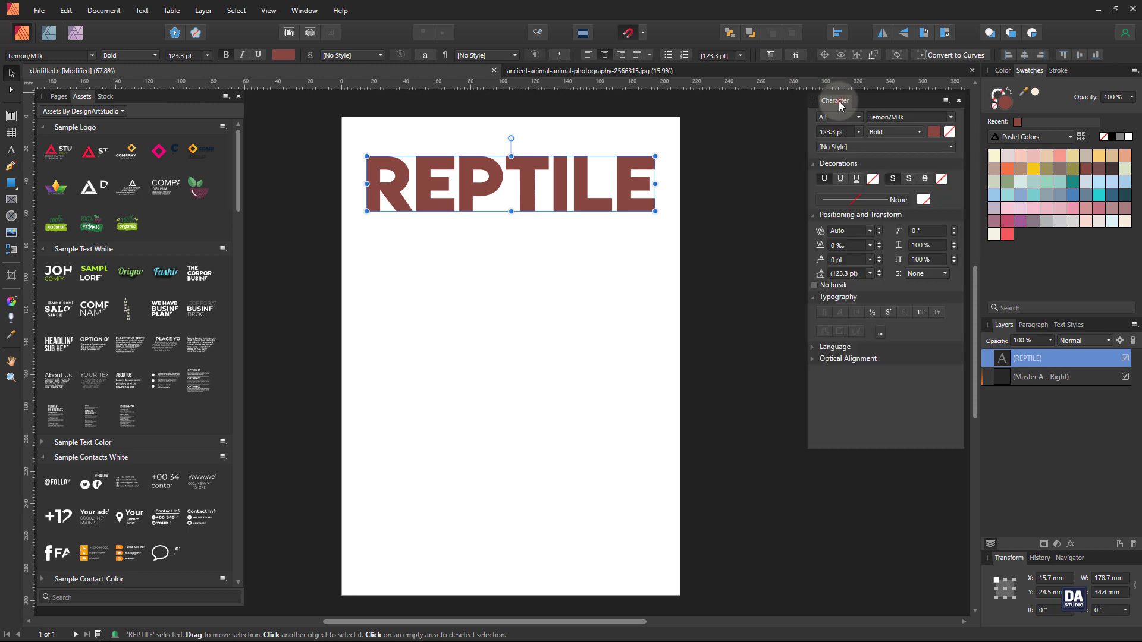
- Change the REPTILE title's font to Montserrat in the Black weight
click(913, 119)
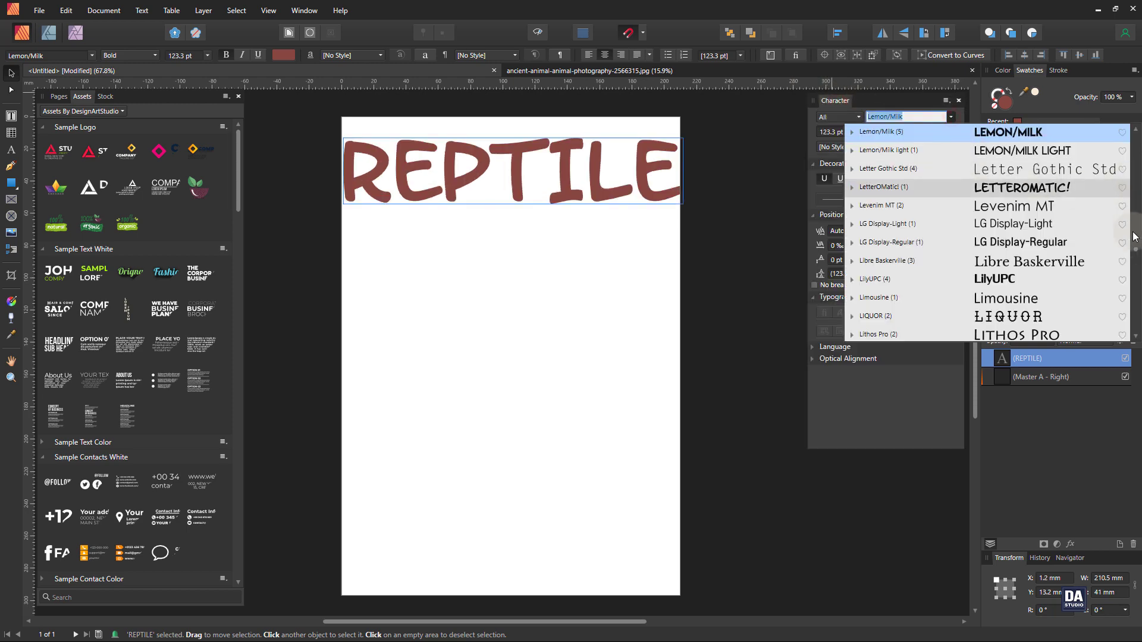
scroll(1137, 252, up, 4)
drag(1138, 252, 1137, 271)
scroll(1138, 271, down, 1)
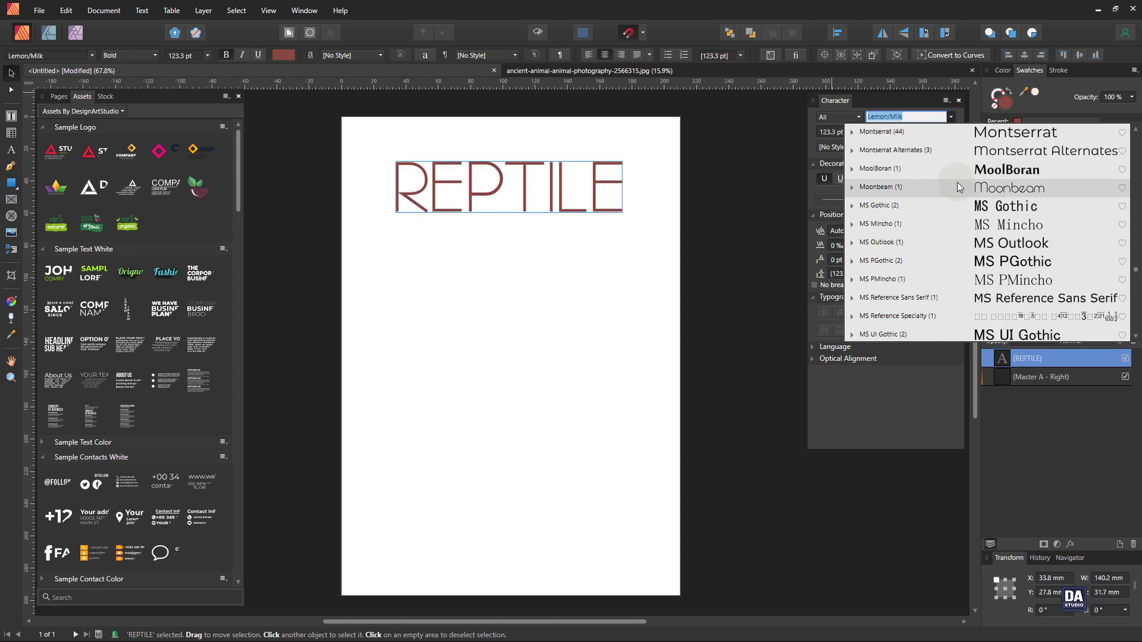
click(960, 136)
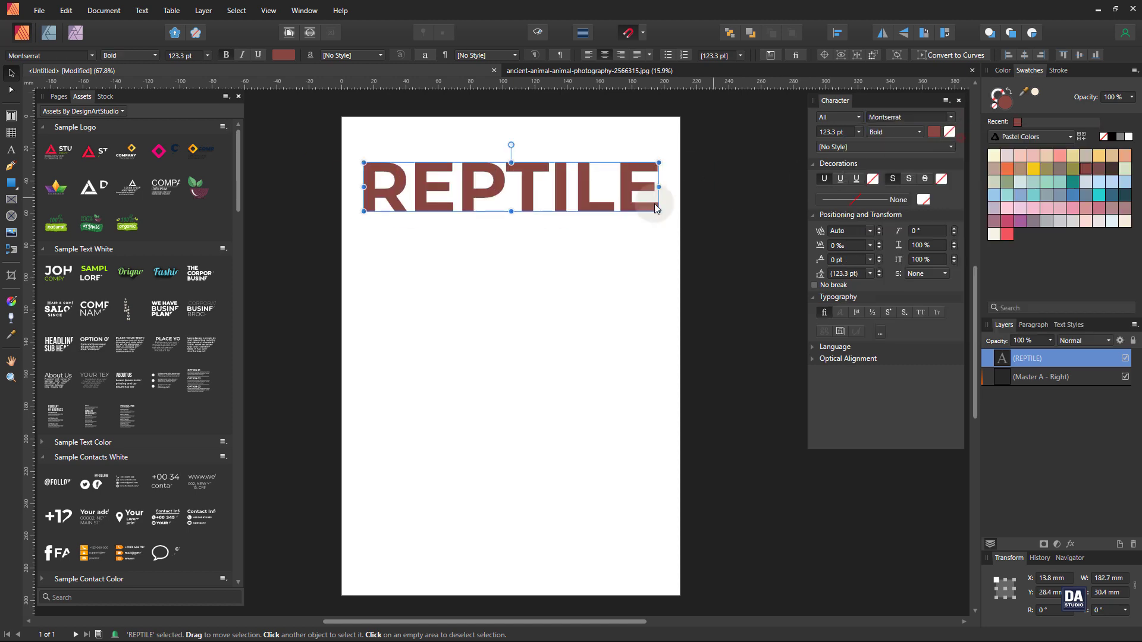
click(922, 136)
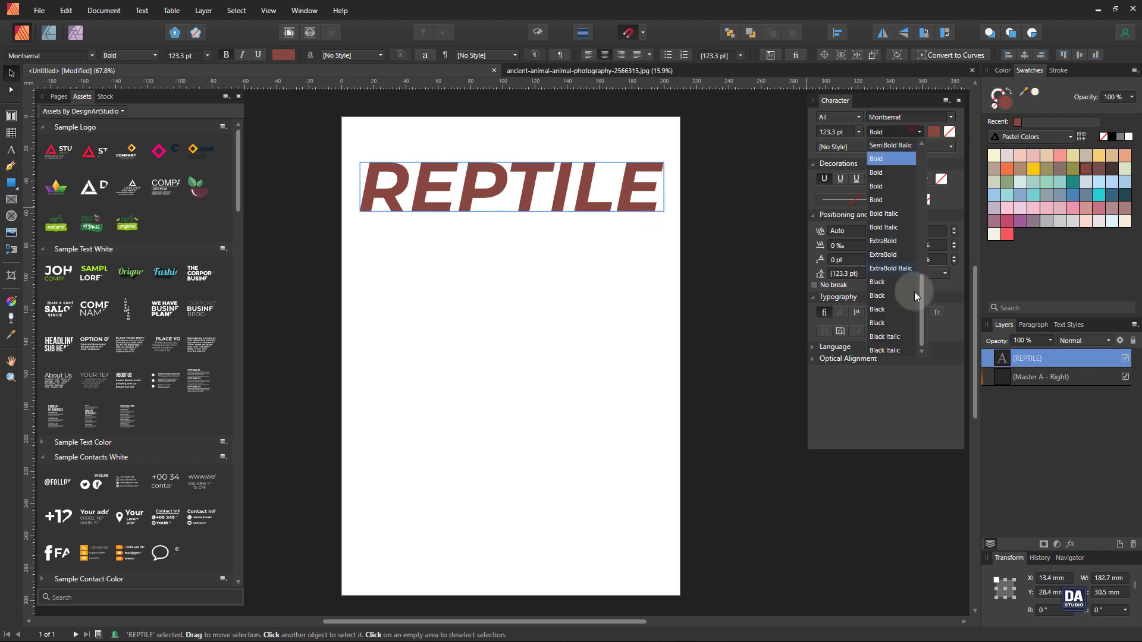
click(901, 319)
drag(663, 211, 664, 212)
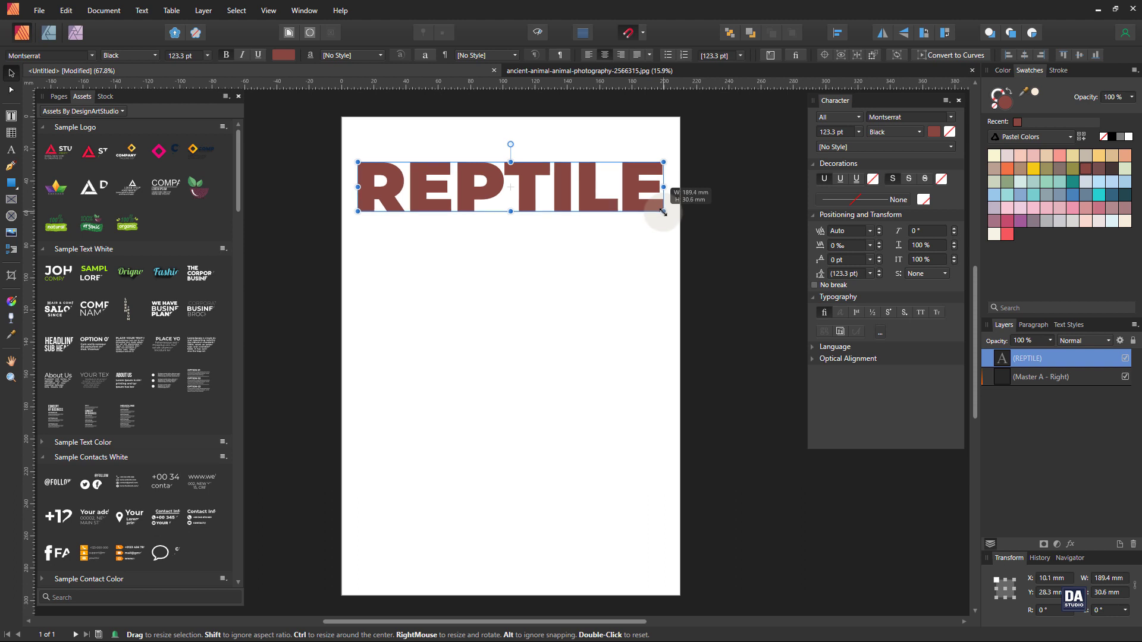
click(715, 226)
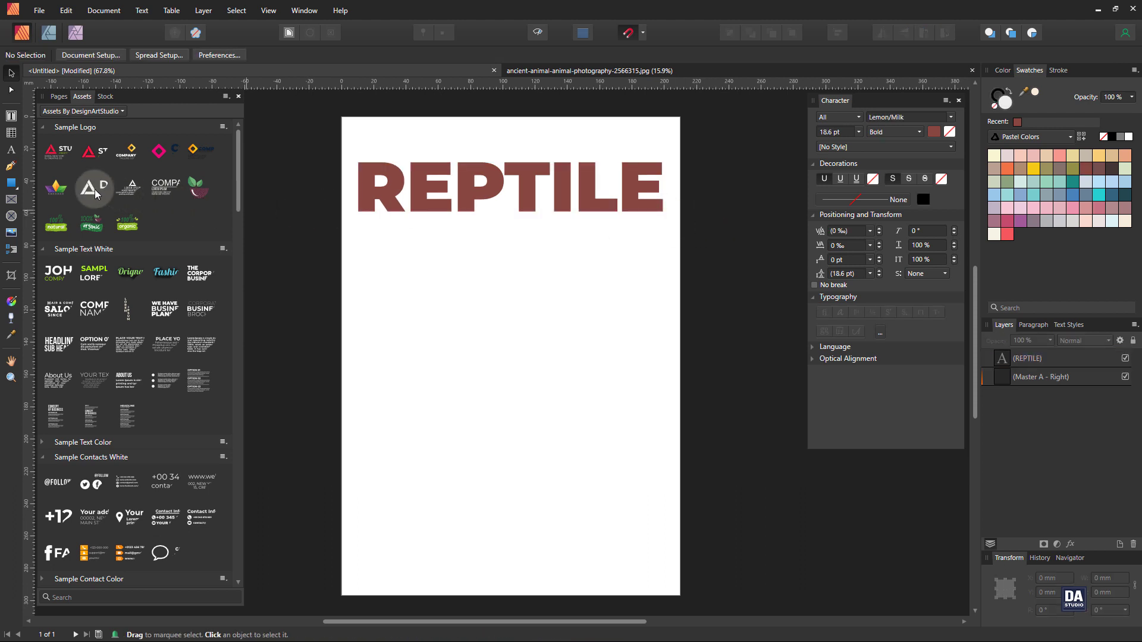
- Place the Design Art Studio logo asset above the title and recolour its triangle symbol and ART STUDIO text dark brown
drag(95, 190, 508, 152)
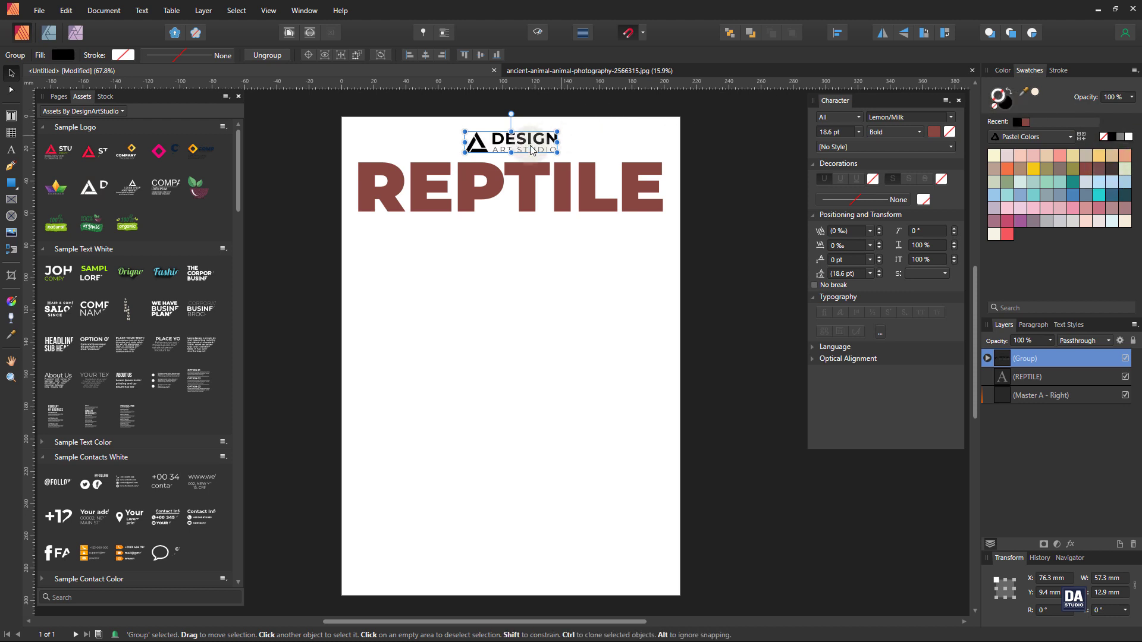
double_click(480, 150)
shift+click(499, 150)
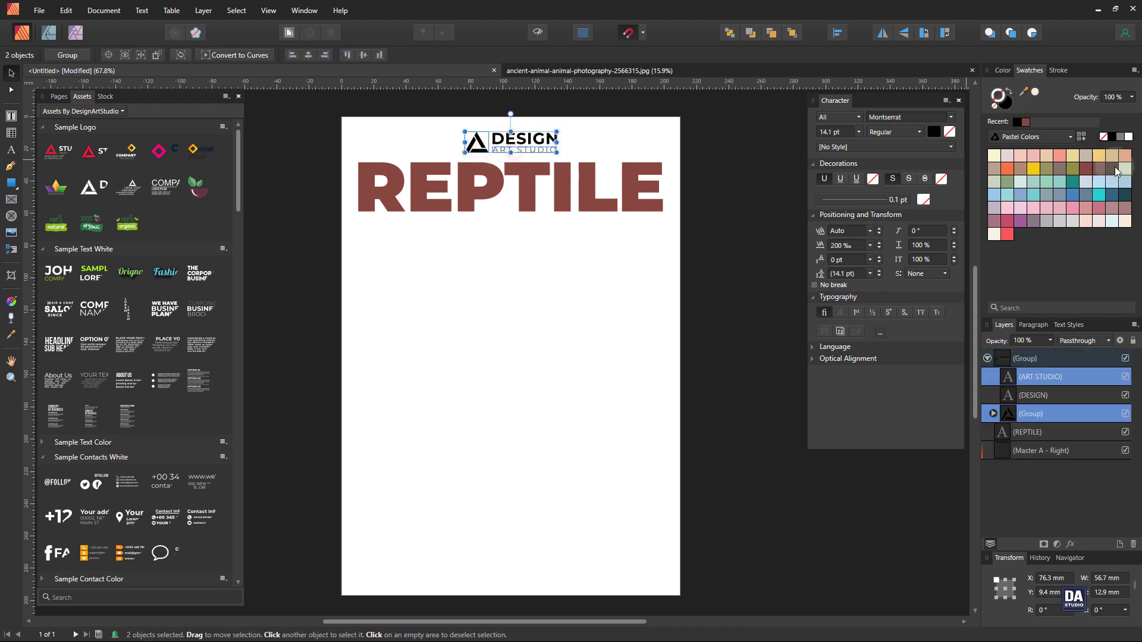
click(736, 263)
- Scale the whole logo group down and keep it centred above the REPTILE title
click(558, 152)
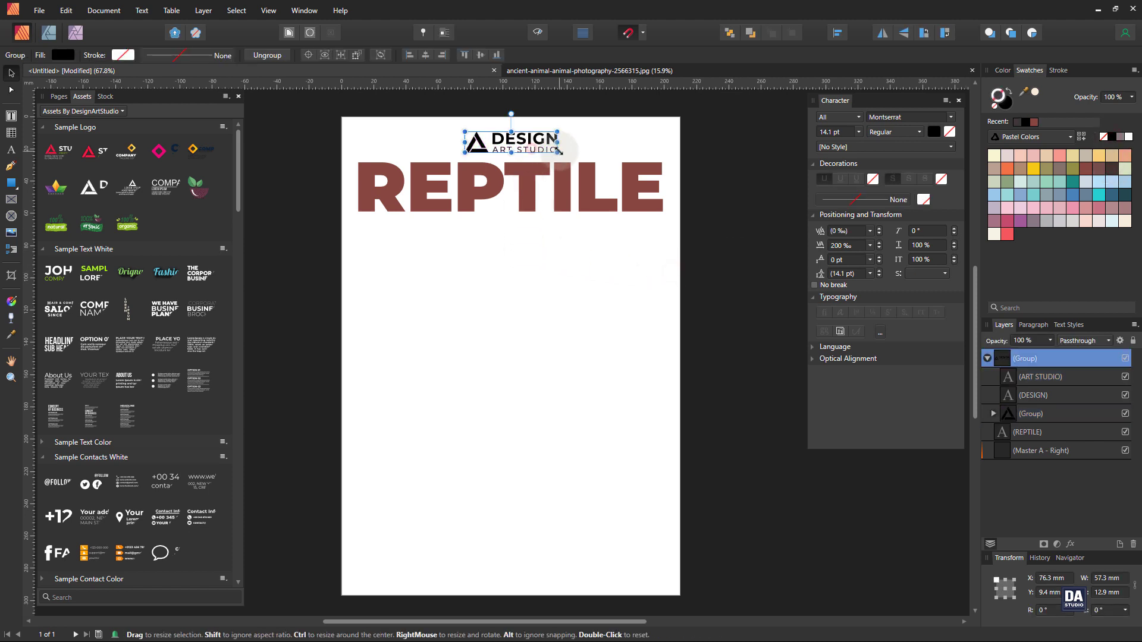
drag(558, 152, 526, 178)
click(536, 260)
drag(516, 284, 518, 285)
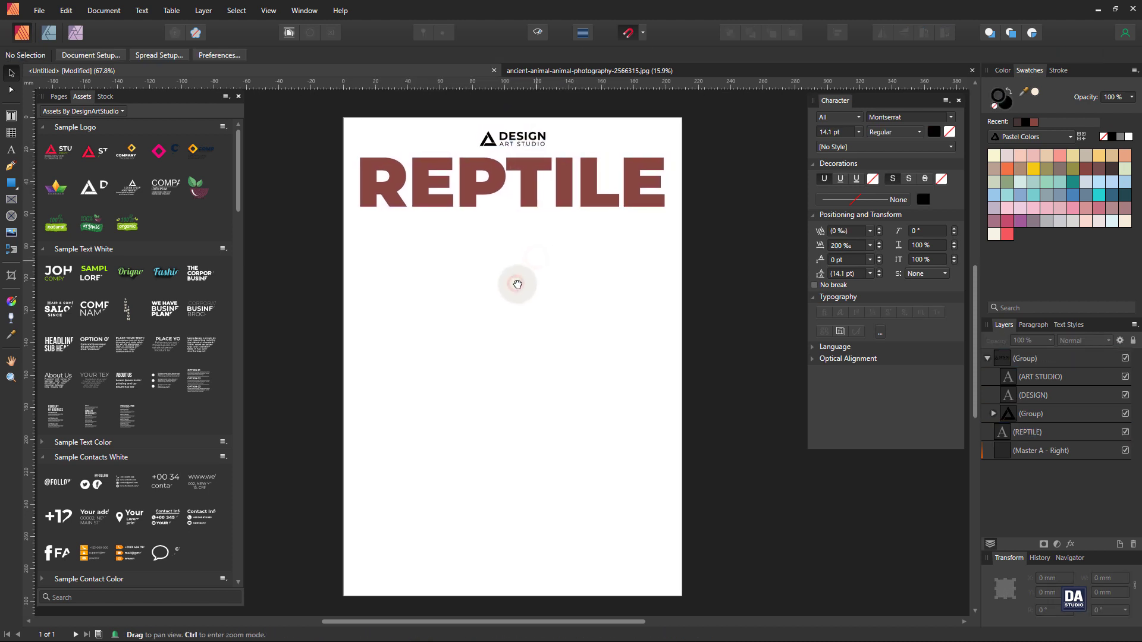
- Switch the lizard photo document to the Photo persona and set up the Selection Brush with soft edges and a 166.9 px width
click(677, 70)
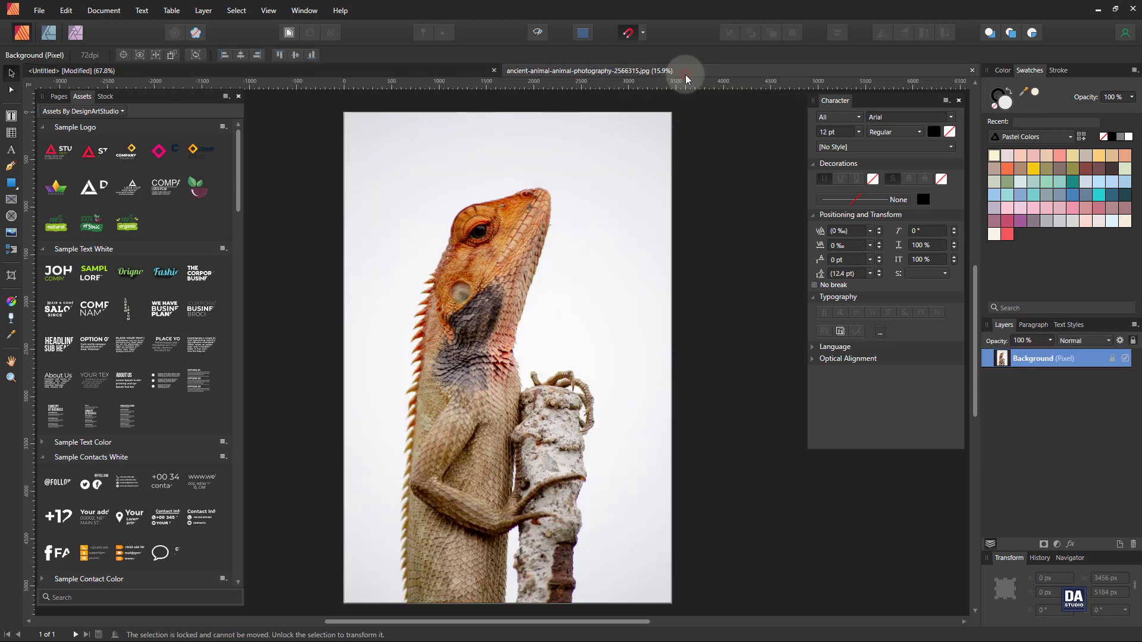
drag(578, 304, 574, 303)
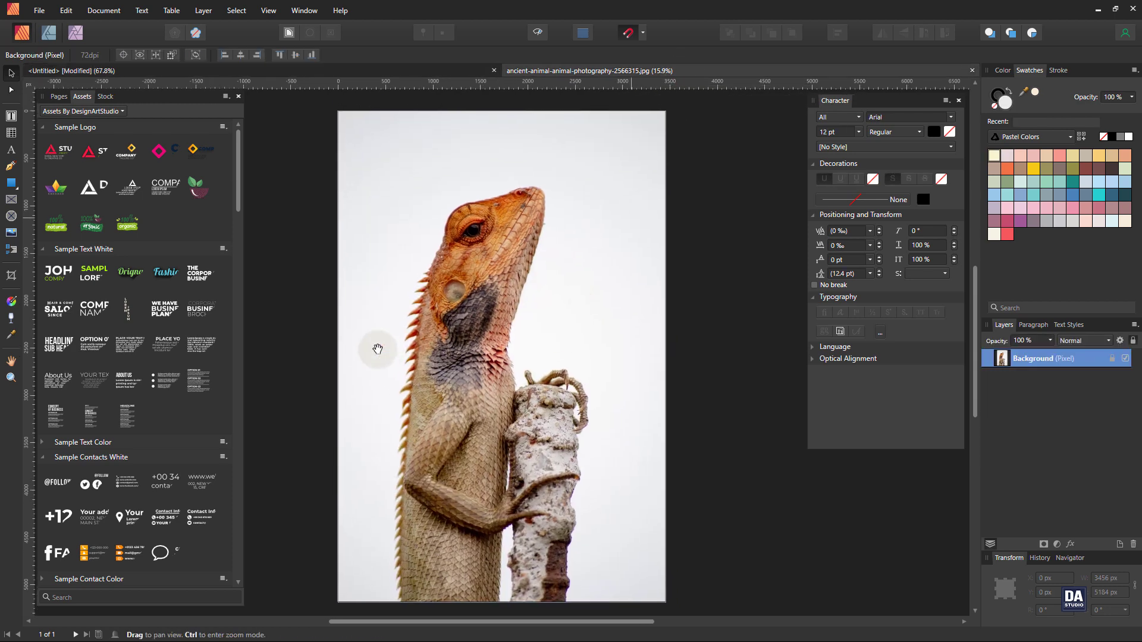
scroll(497, 465, up, 3)
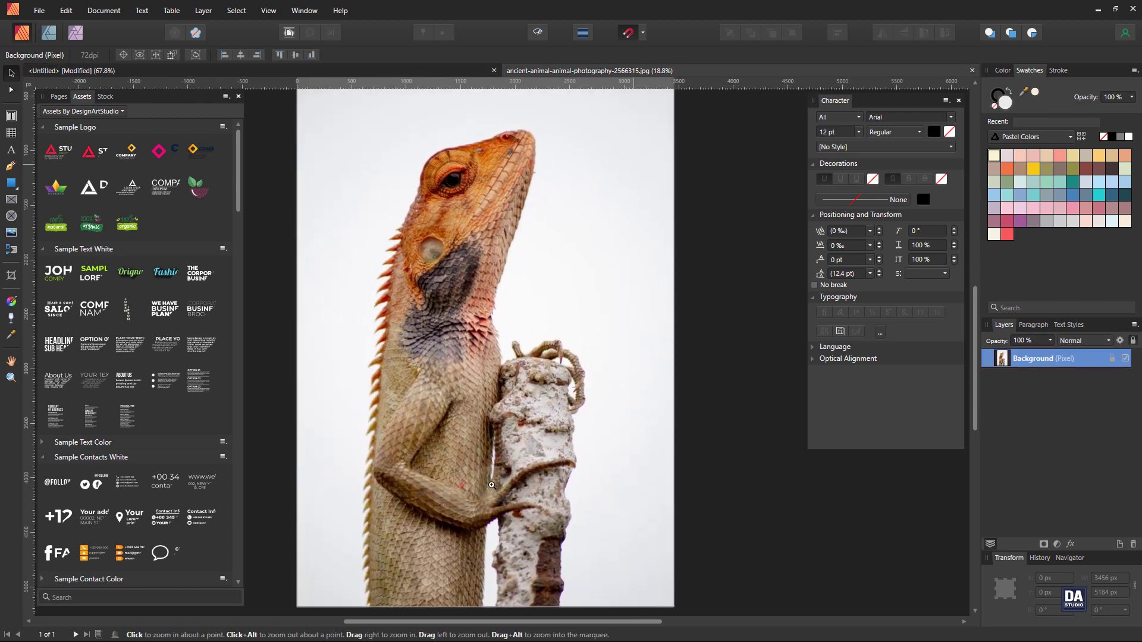
drag(473, 256, 521, 397)
scroll(454, 384, up, 2)
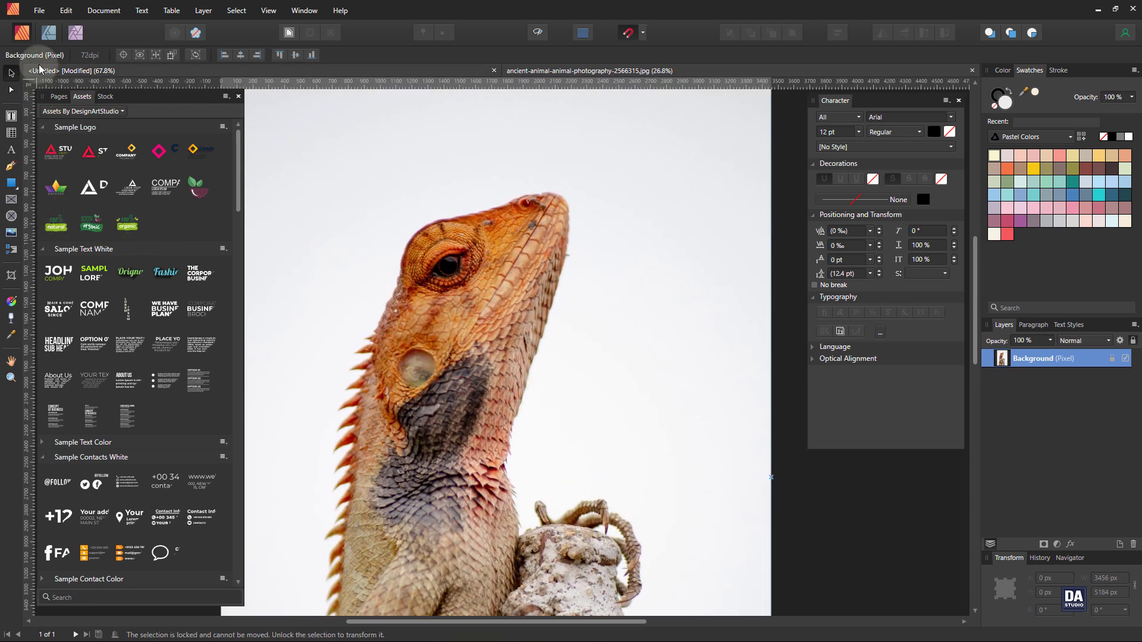
click(75, 33)
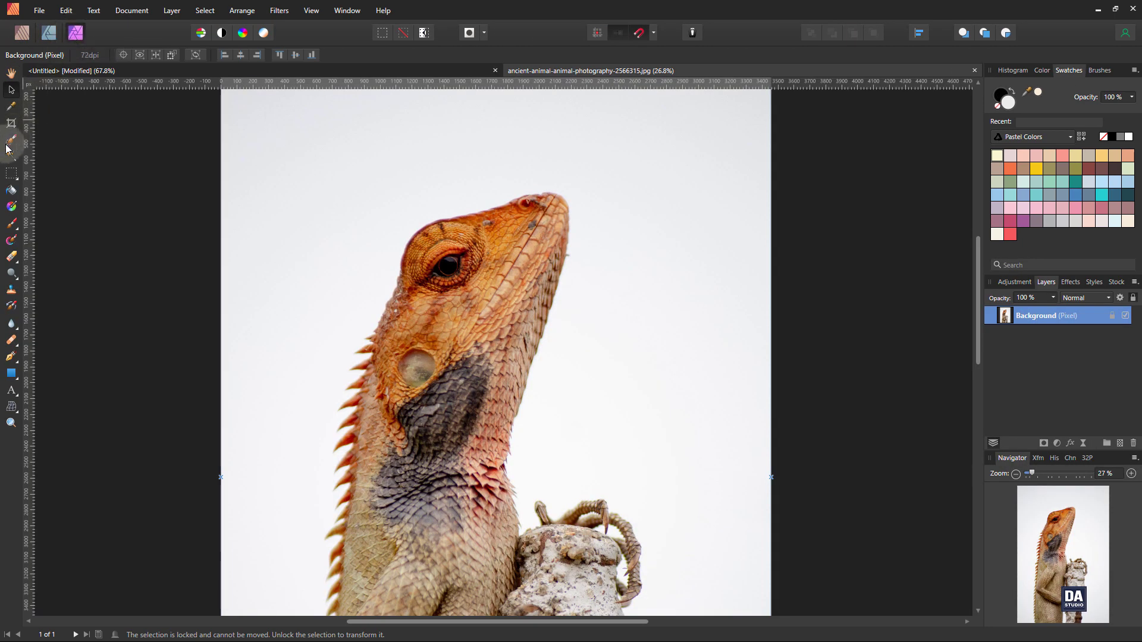
click(11, 141)
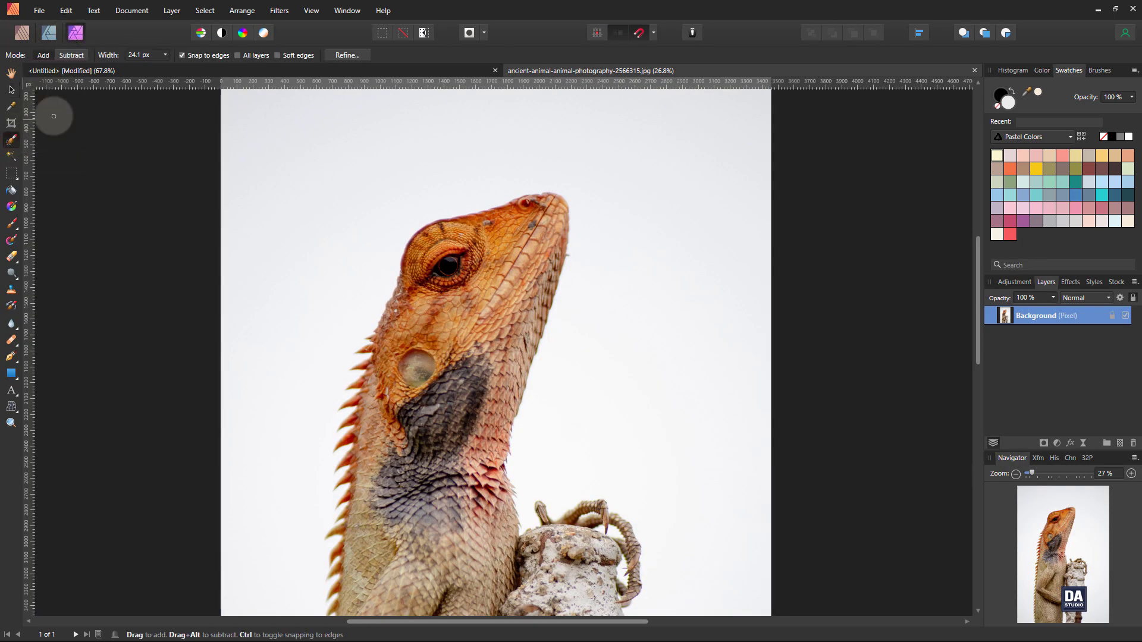
click(278, 56)
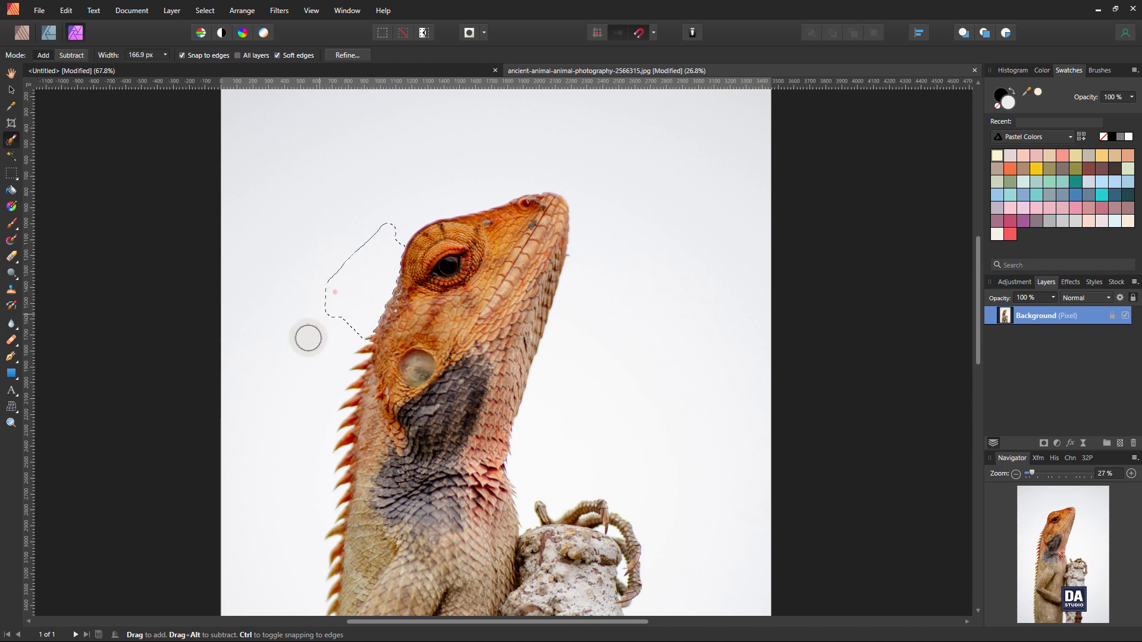
- Select the white background all around the lizard and the branch with the Selection Brush
mouse_move(308, 338)
mouse_down()
mouse_move(283, 481)
mouse_move(280, 454)
mouse_up()
scroll(242, 327, down, 1)
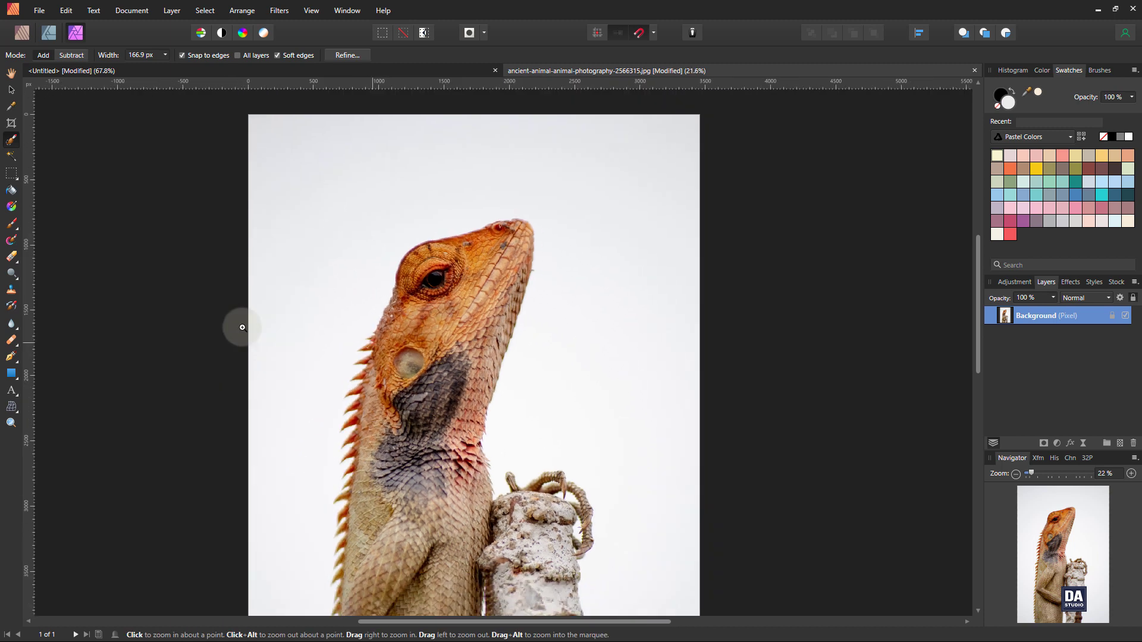
drag(242, 327, 132, 354)
drag(380, 461, 388, 372)
mouse_move(344, 329)
mouse_down()
mouse_move(338, 409)
mouse_move(335, 250)
mouse_move(352, 156)
mouse_move(321, 221)
mouse_move(329, 139)
mouse_move(361, 130)
mouse_move(329, 128)
mouse_move(528, 145)
mouse_up()
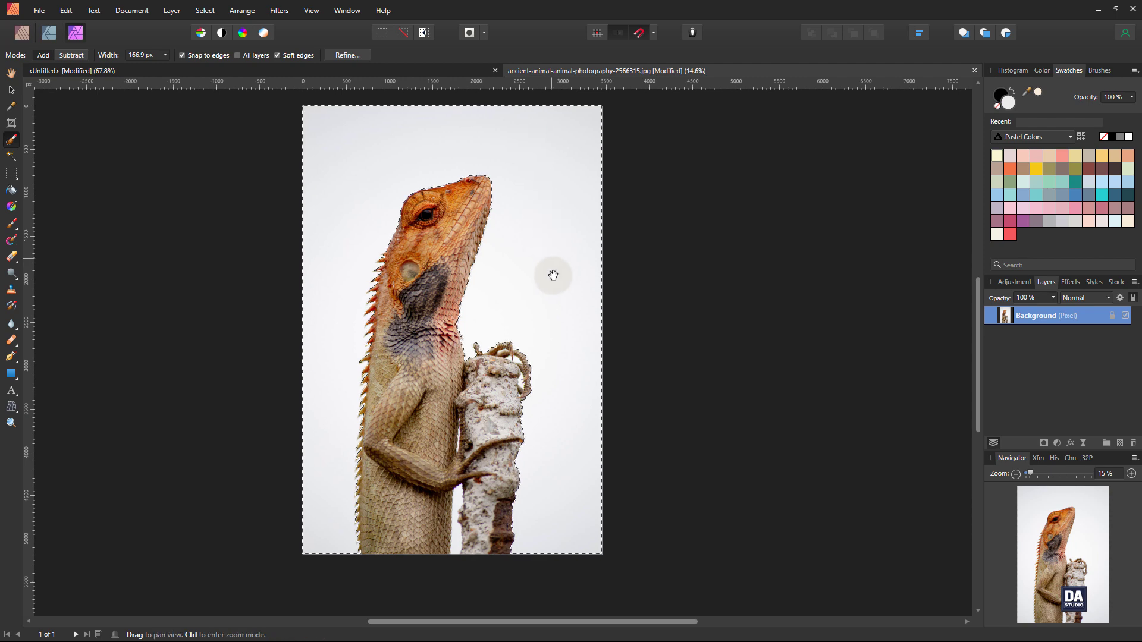
- Reduce the brush width to 38.7 px and add the white gap between the lizard's lower body and the branch to the selection
drag(529, 409, 662, 404)
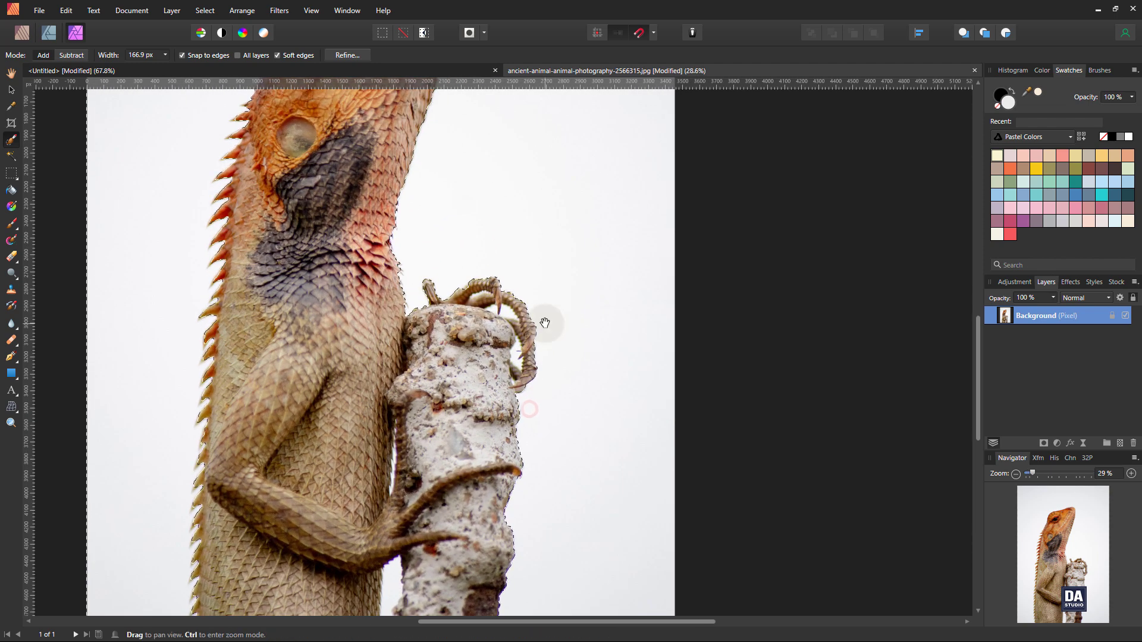
drag(500, 262, 476, 363)
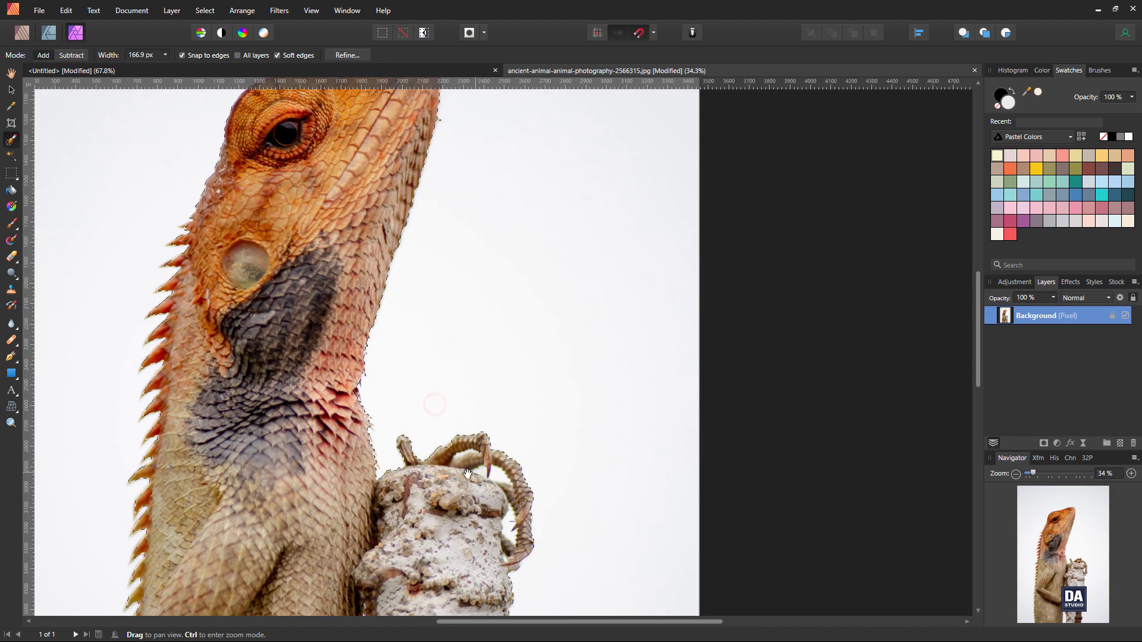
drag(468, 458, 607, 434)
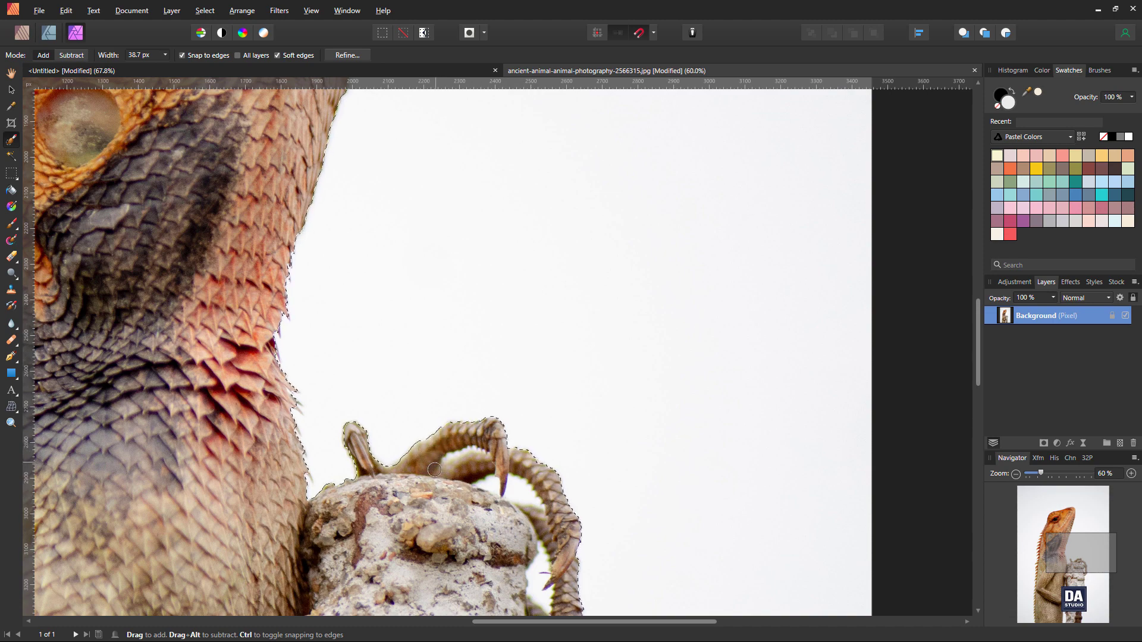
drag(574, 418, 297, 386)
mouse_move(368, 436)
mouse_down()
mouse_move(364, 413)
mouse_move(375, 421)
mouse_up()
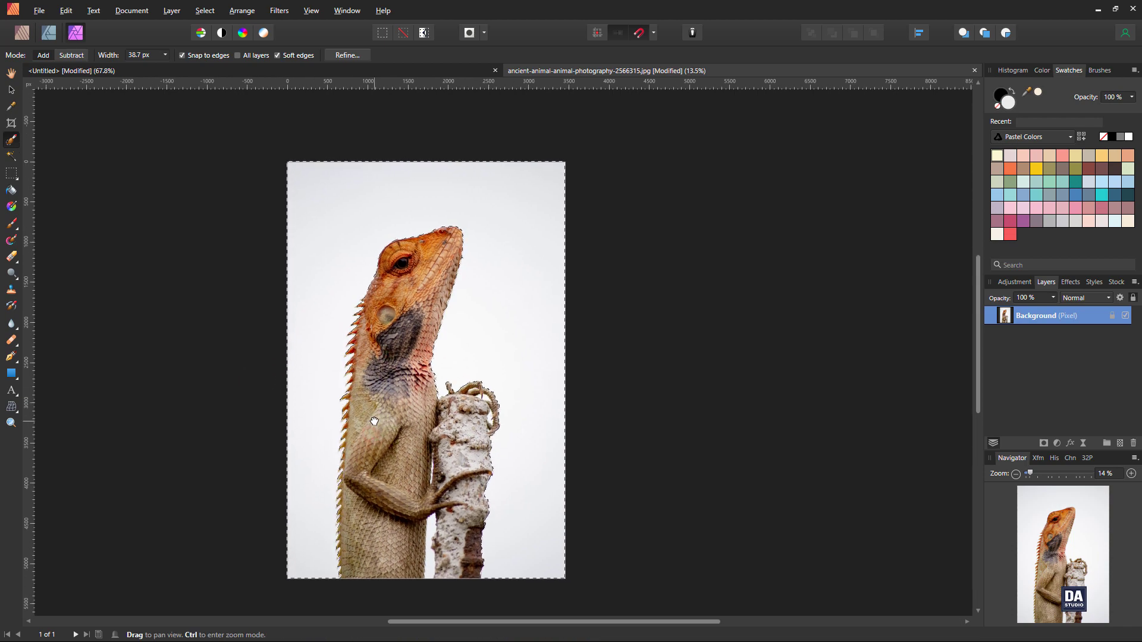
drag(417, 534, 620, 539)
click(528, 562)
drag(529, 563, 517, 387)
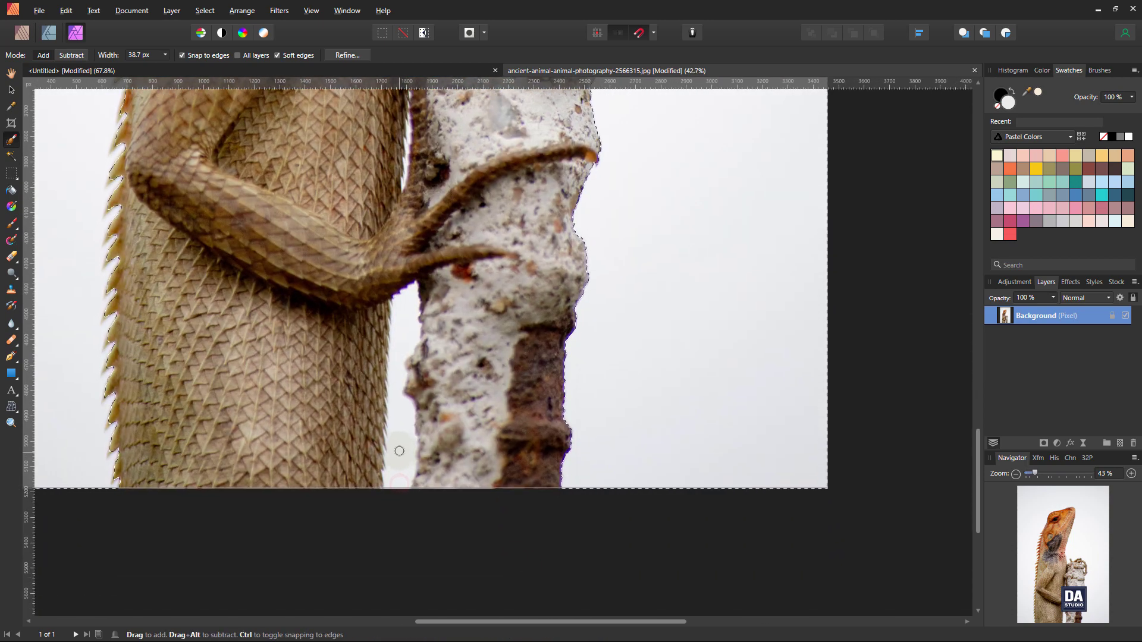
mouse_move(399, 448)
mouse_down()
mouse_move(398, 474)
mouse_move(396, 435)
mouse_up()
- Add the narrow white gap between the lizard's belly and the branch above the arm, using a 17.2 px brush
drag(416, 207, 419, 401)
drag(399, 342, 462, 341)
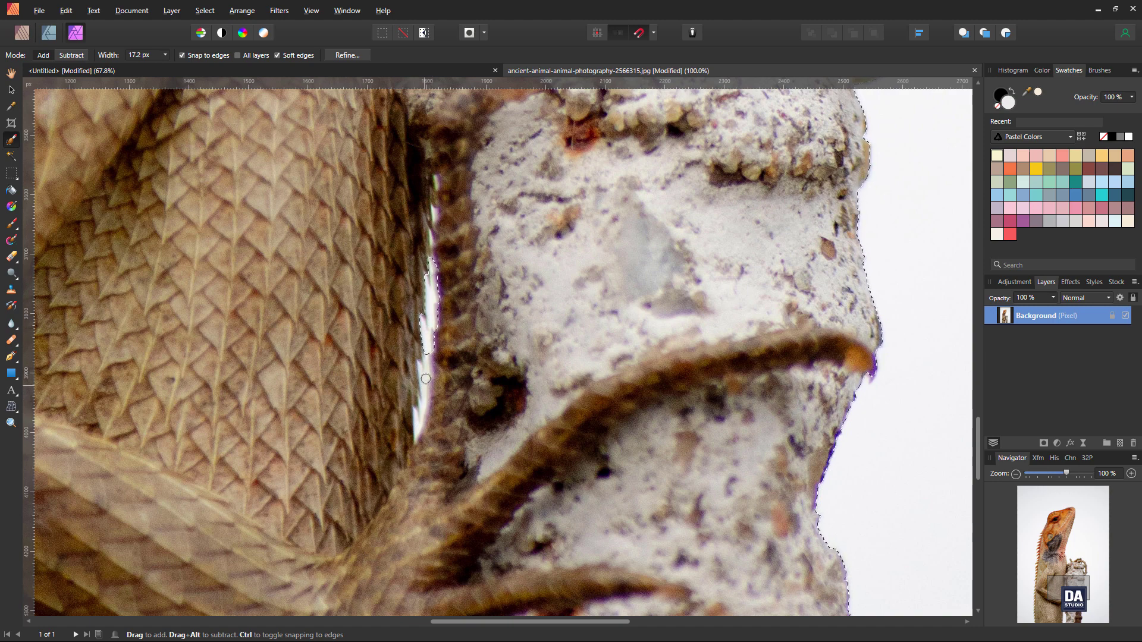
drag(427, 394, 420, 414)
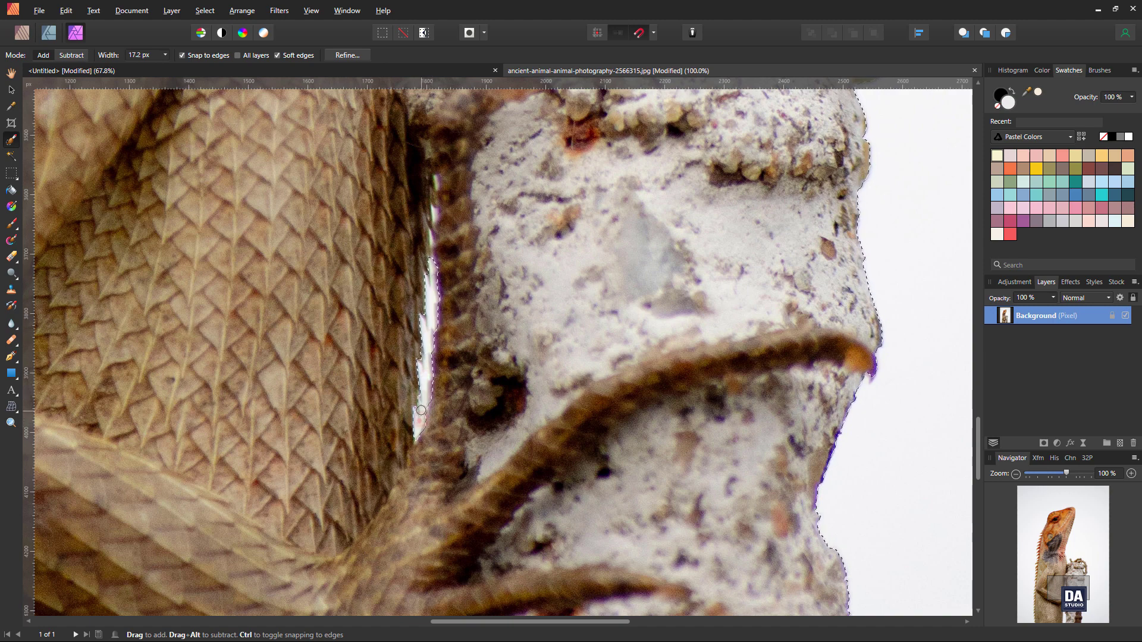
drag(437, 300, 399, 301)
- Add the small white gaps between the lizard's claws and the top of the branch to the background selection
drag(503, 263, 439, 522)
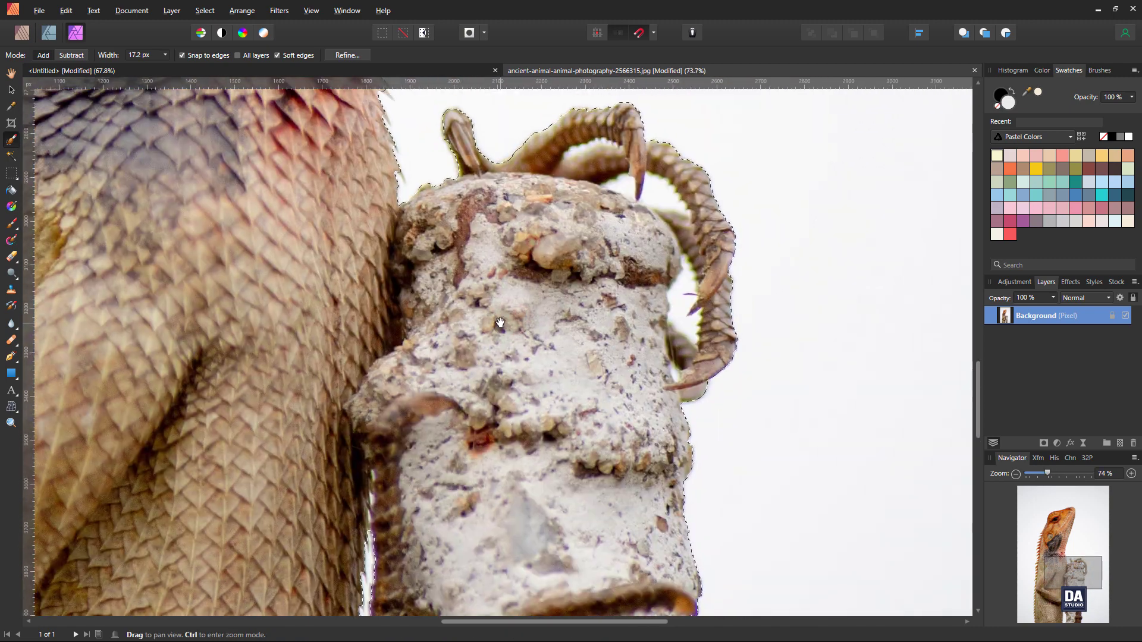
drag(679, 199, 773, 222)
click(647, 191)
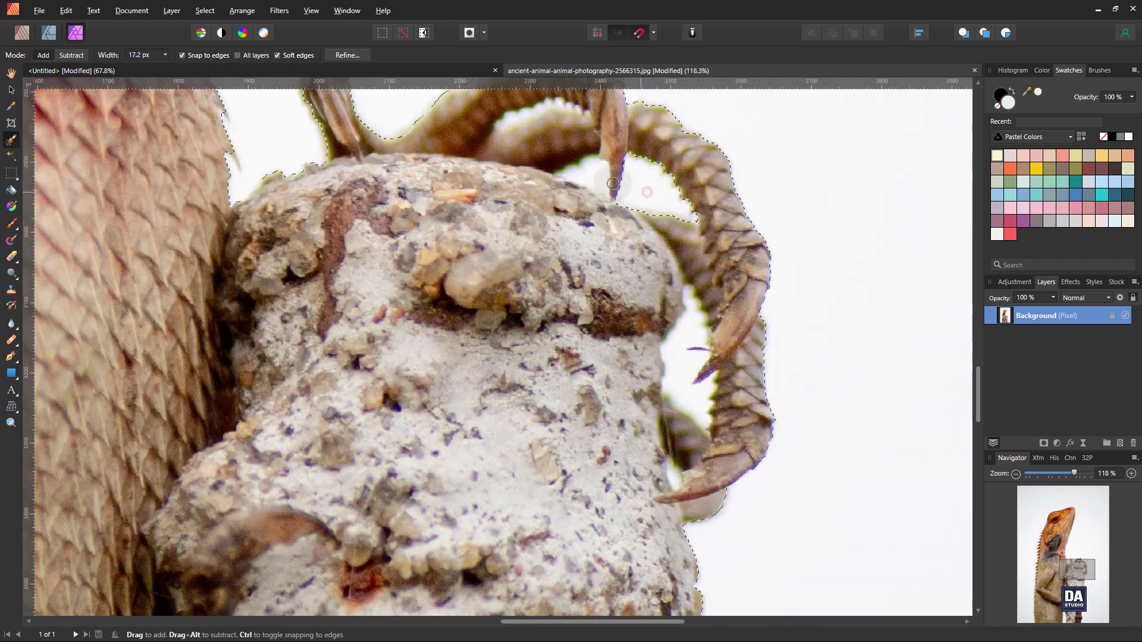
drag(587, 176, 597, 178)
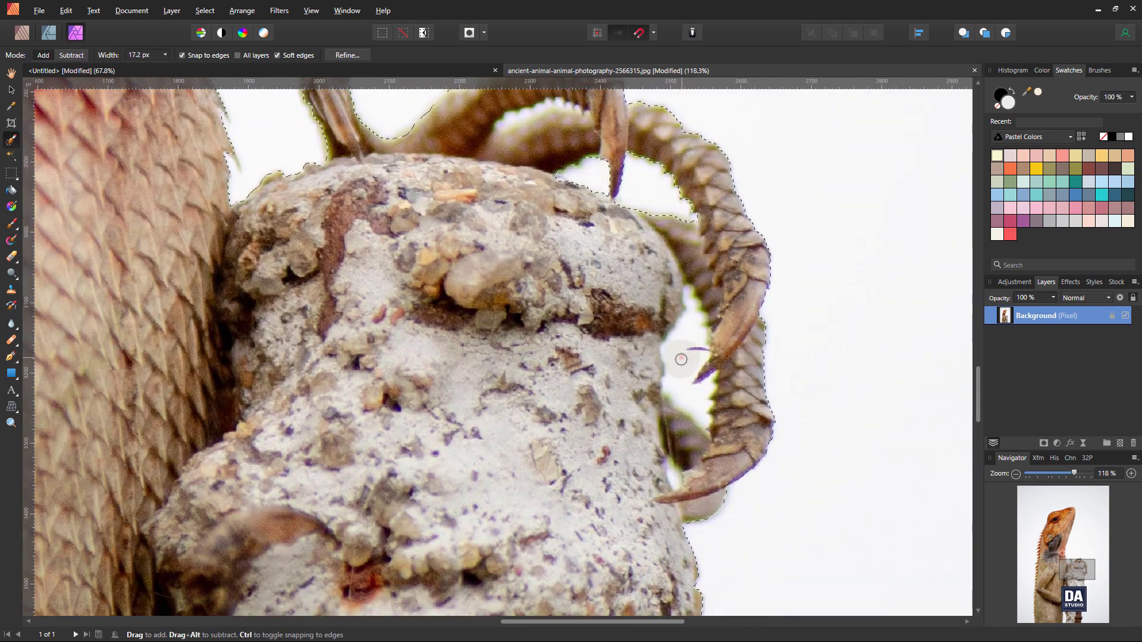
drag(681, 358, 686, 345)
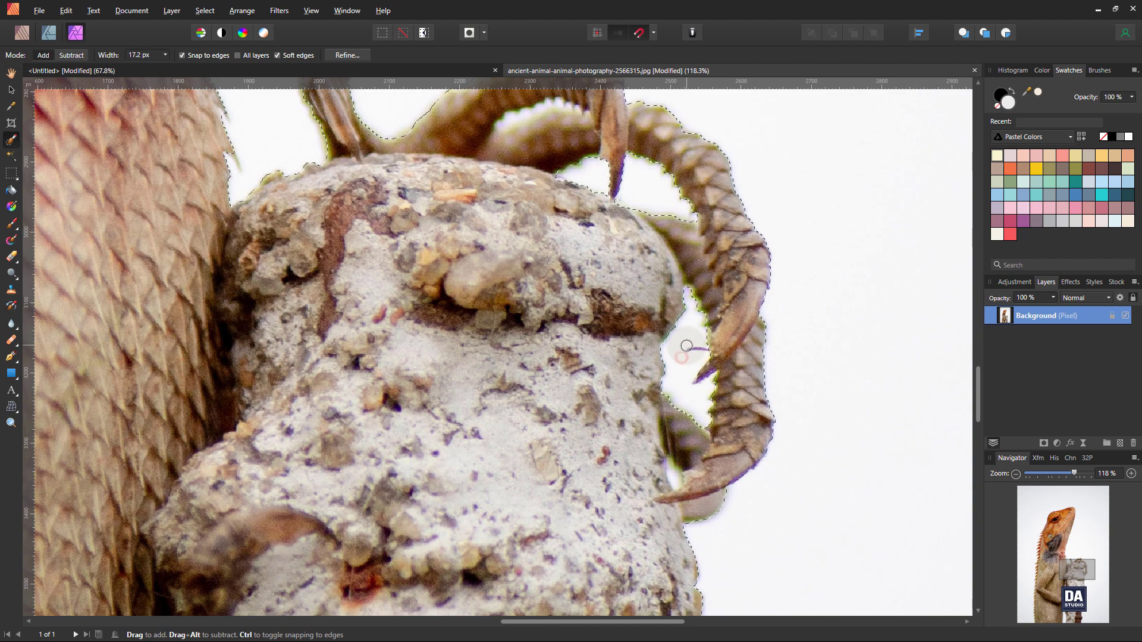
click(673, 478)
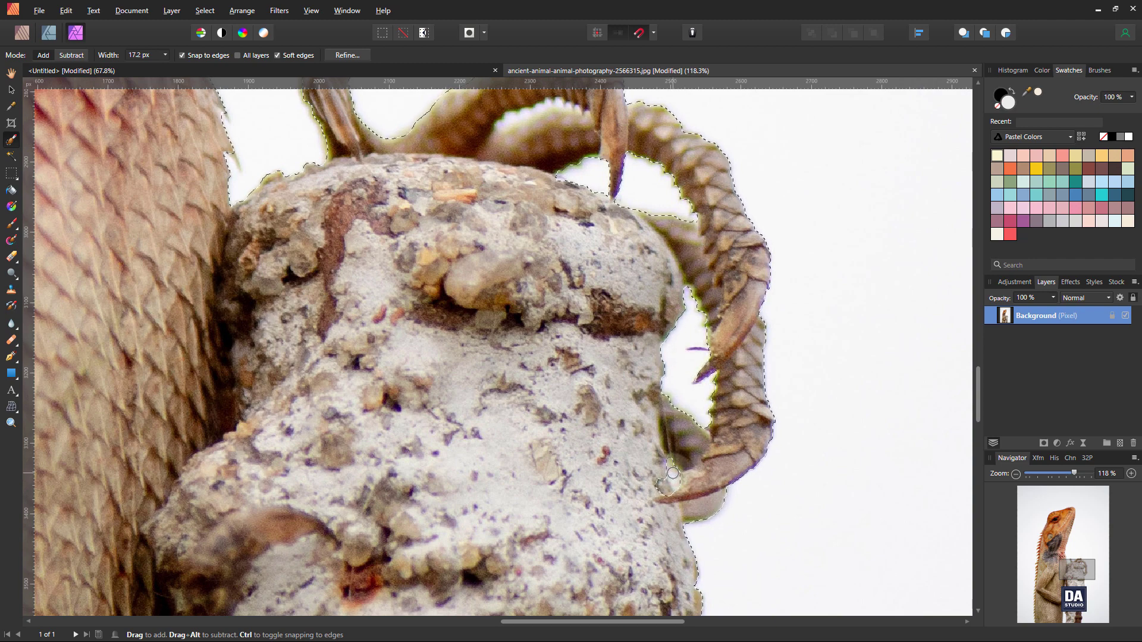
drag(723, 403, 342, 328)
drag(566, 359, 406, 329)
drag(483, 333, 485, 340)
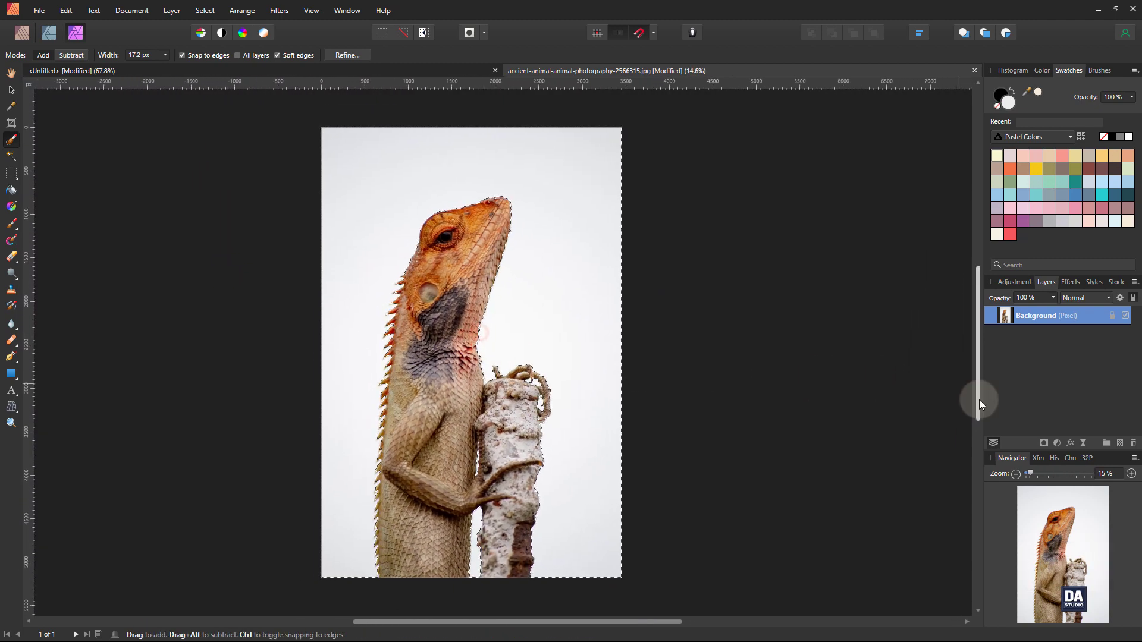
- Invert the pixel selection and apply it as a mask on the Background layer to cut out the lizard and branch
click(205, 11)
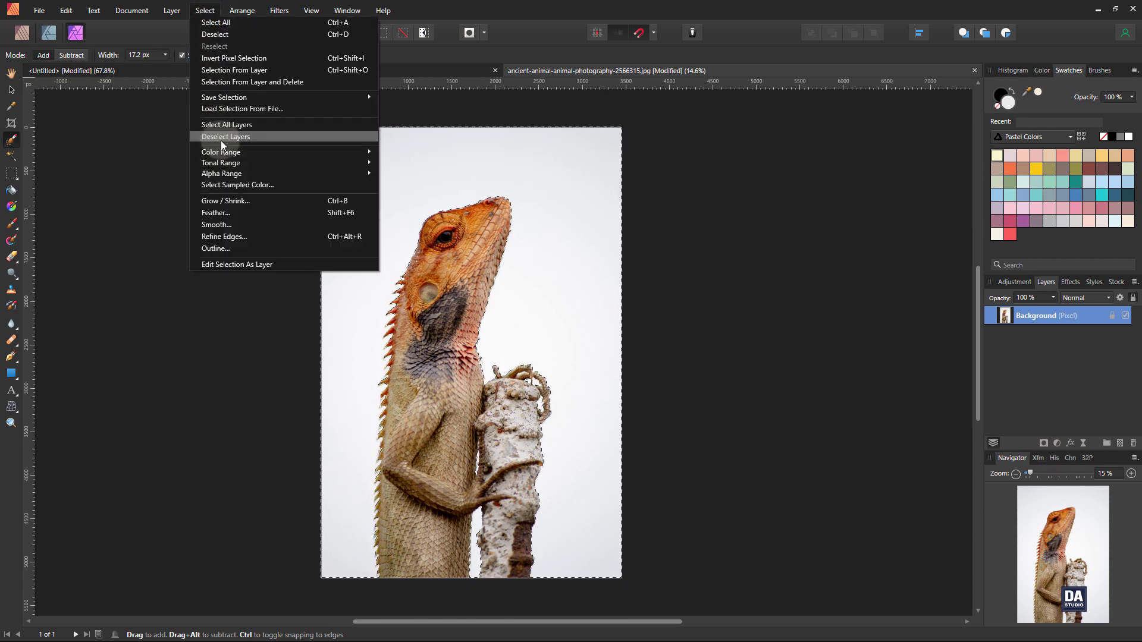
click(234, 60)
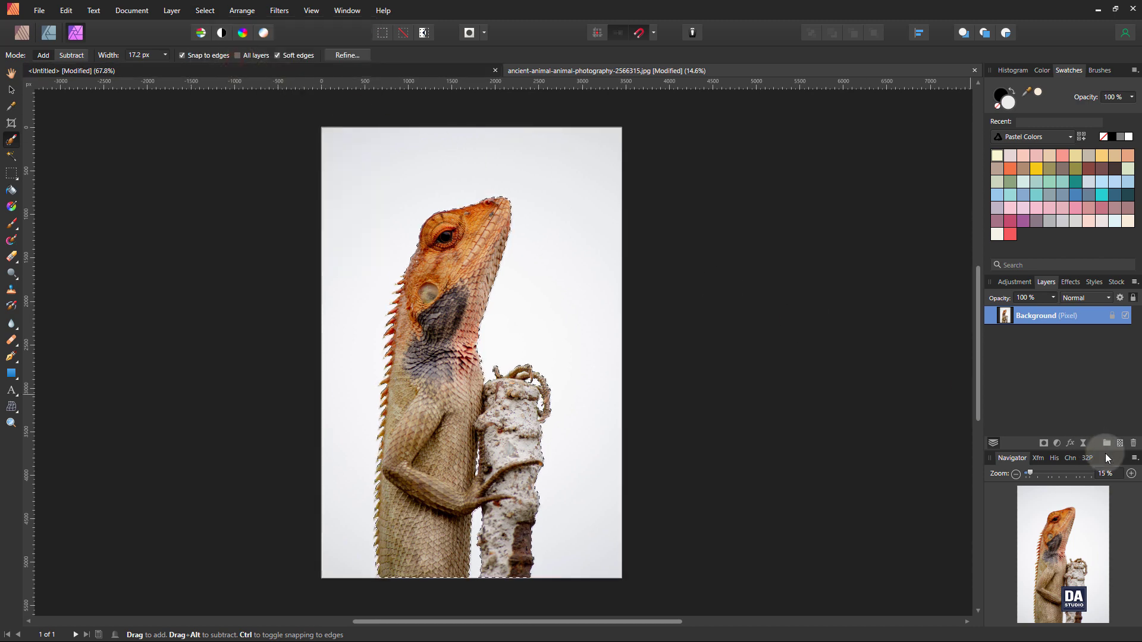
click(1044, 443)
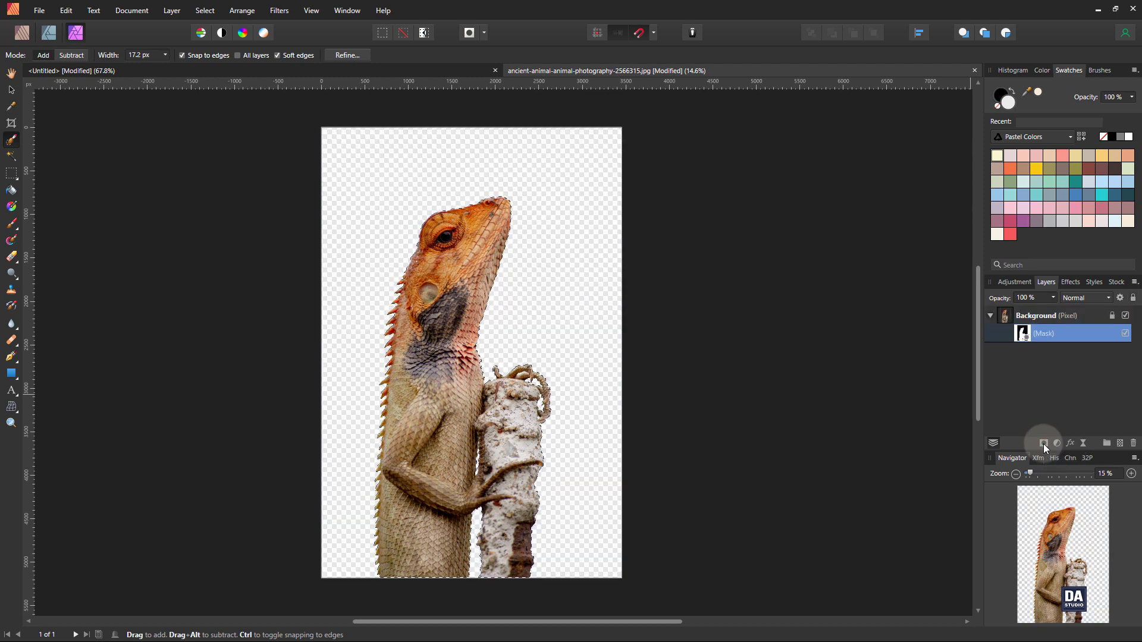
- Clear the pixel selection around the lizard and return to the Publisher persona
click(208, 11)
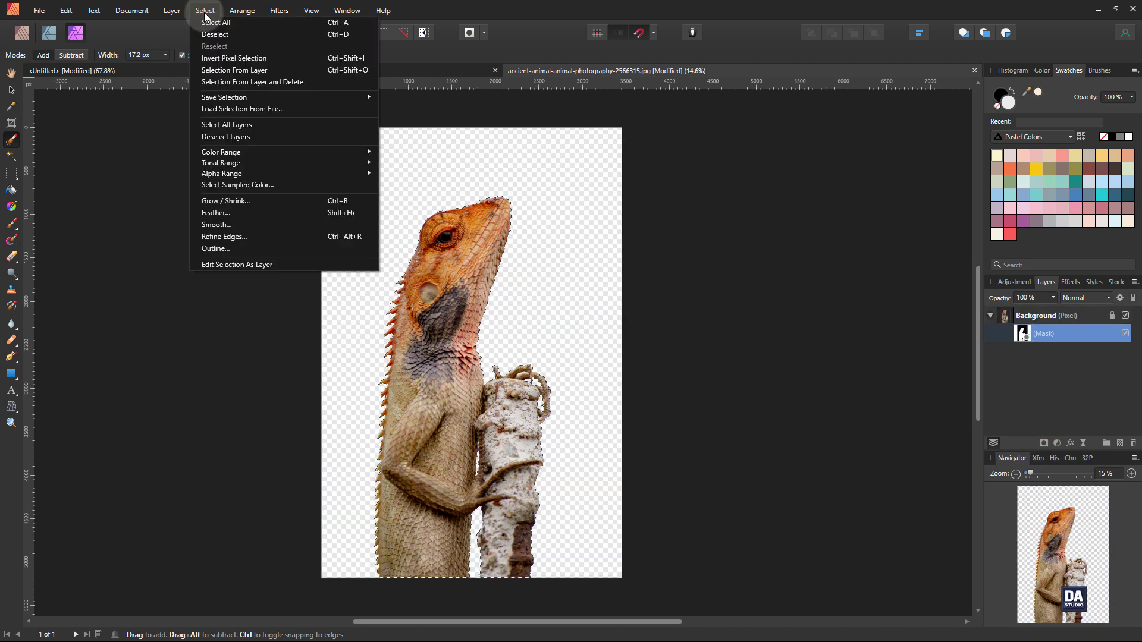
click(215, 35)
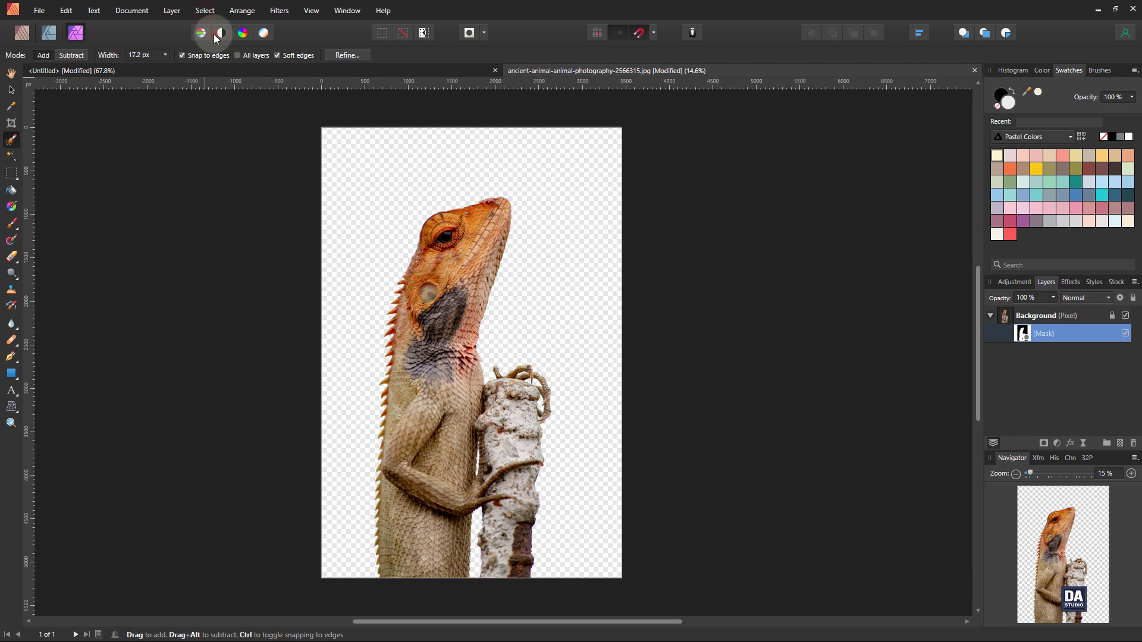
click(10, 91)
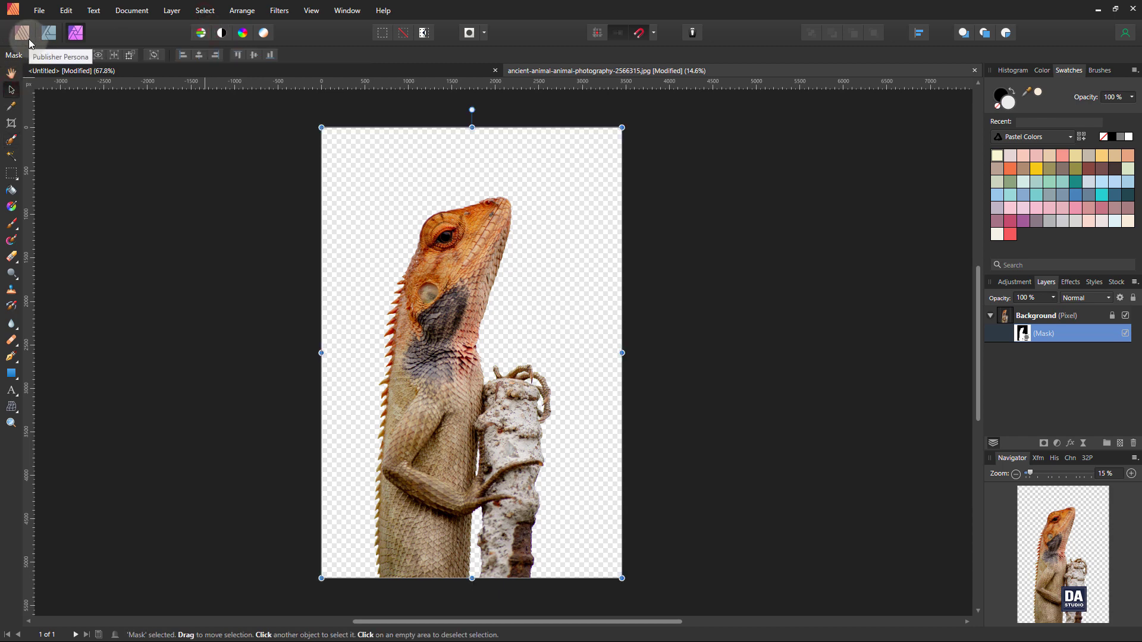
click(28, 41)
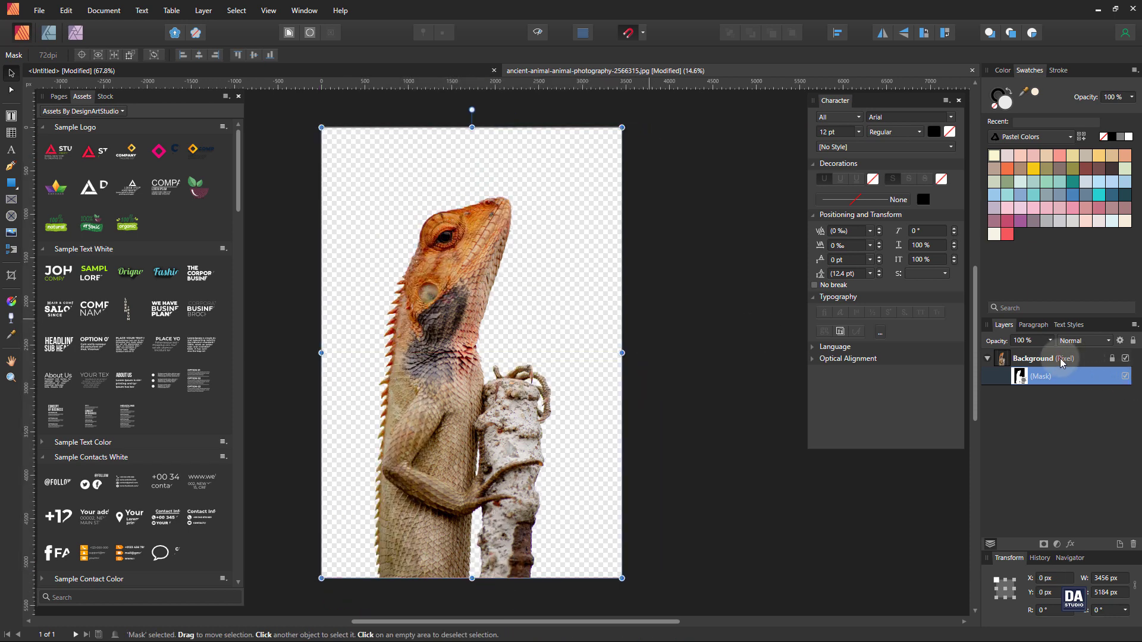
- Unlock the masked Background layer and select it, undoing the trial move of the lizard
click(502, 341)
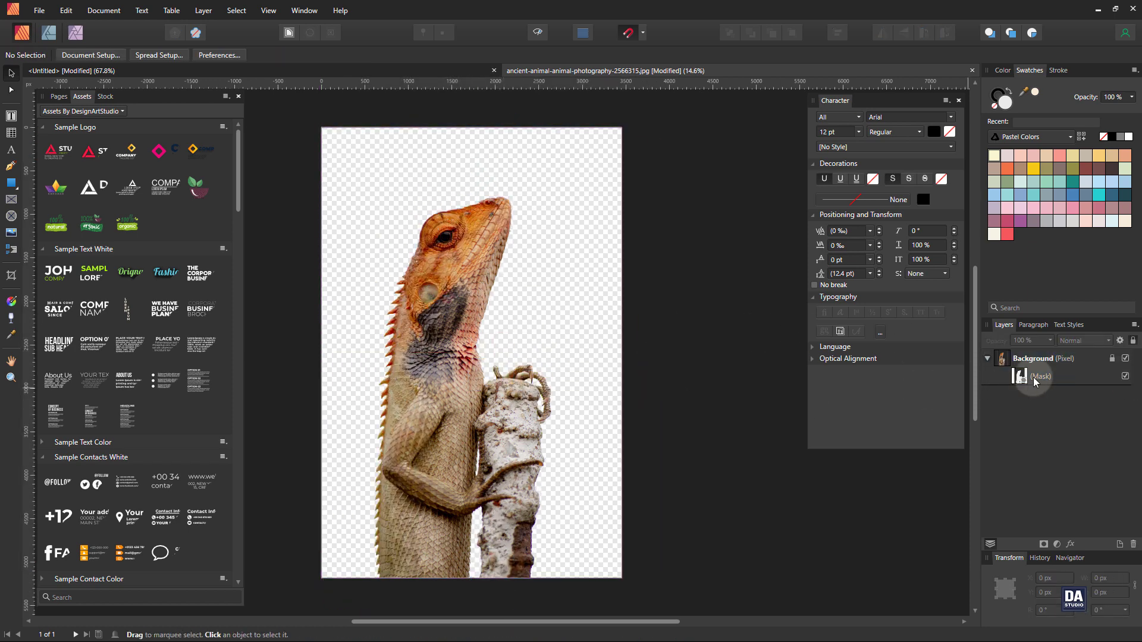
click(1105, 363)
click(1112, 359)
drag(416, 347, 441, 328)
key(ctrl+z)
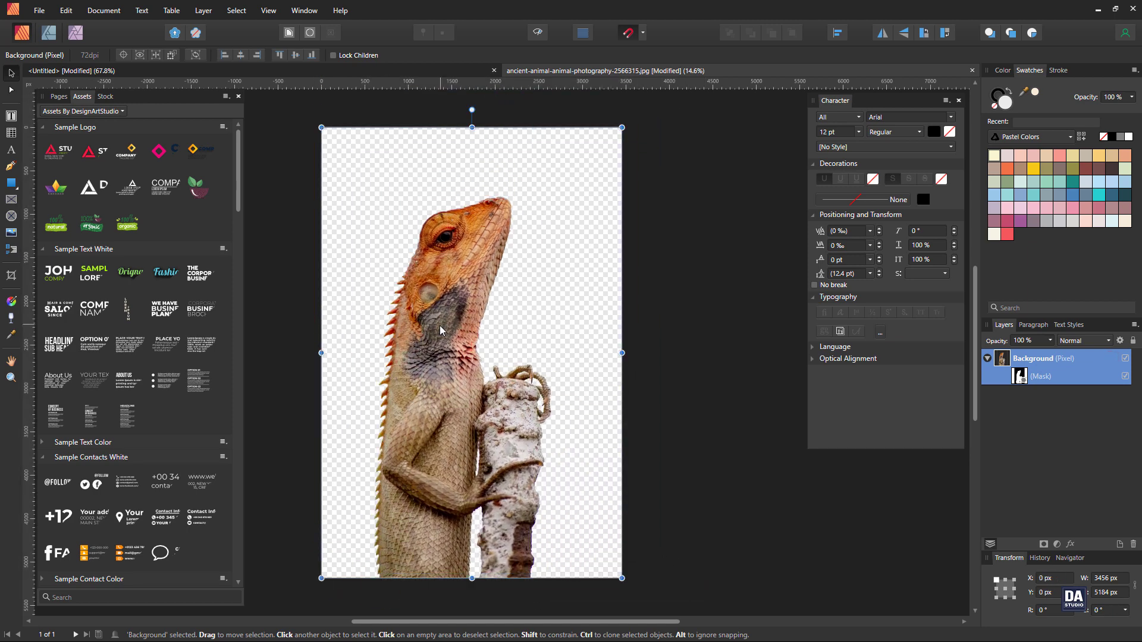
- Copy the masked lizard layer and paste it into the untitled REPTILE poster document
click(66, 11)
click(89, 70)
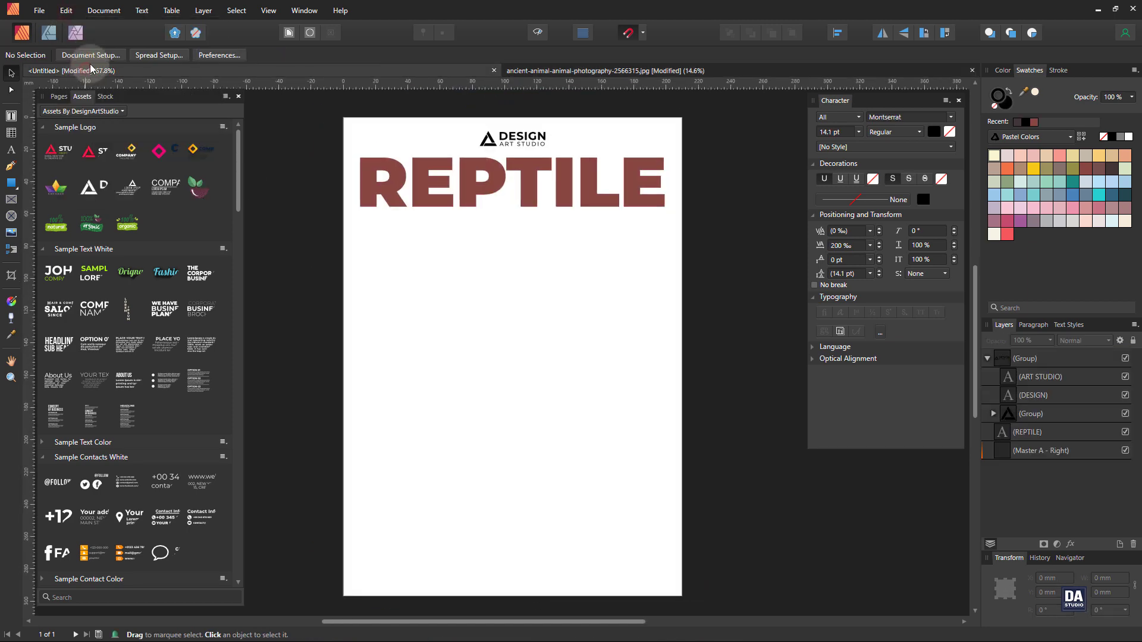
click(66, 10)
click(79, 82)
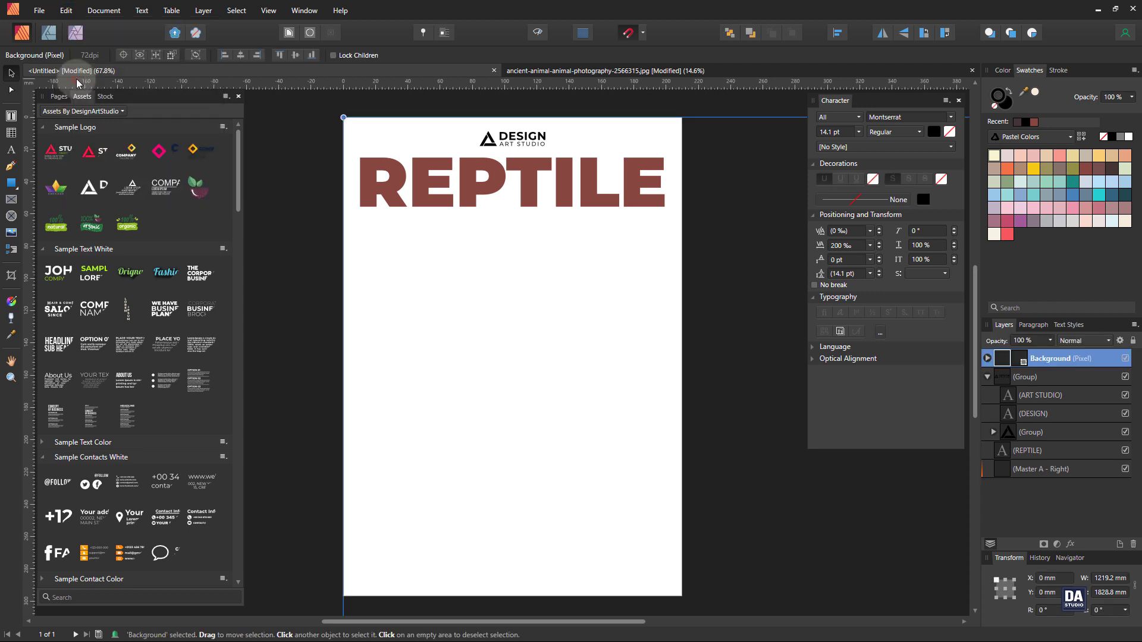
- Scale the pasted lizard image down to about 160.4 × 240.5 mm and place it in the lower-left part of the poster
scroll(321, 161, down, 10)
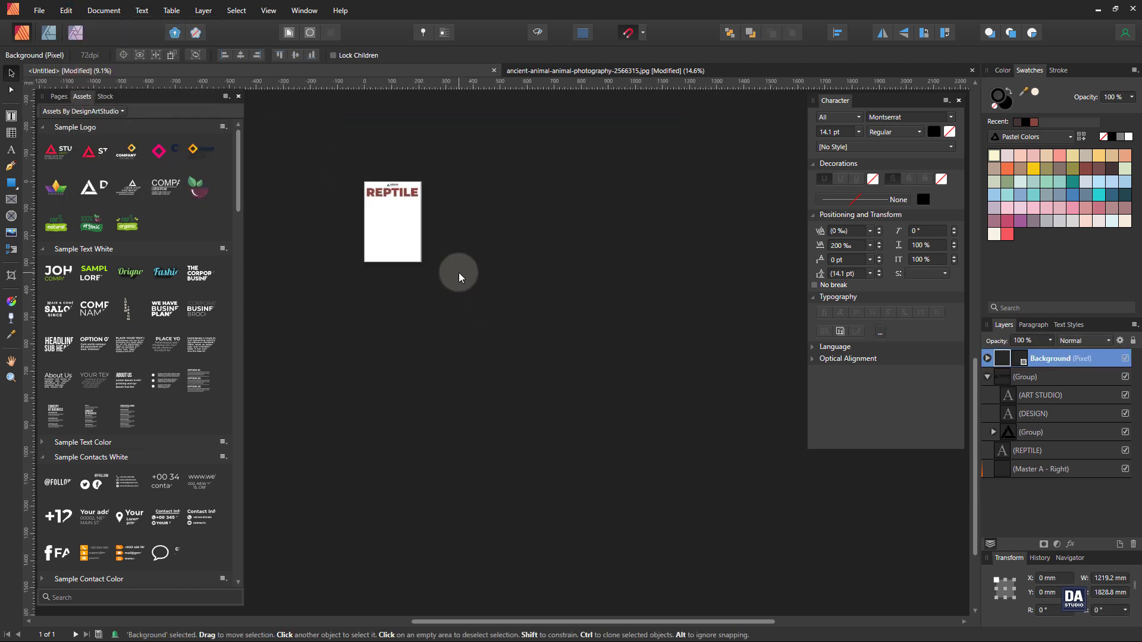
drag(580, 226, 481, 277)
scroll(408, 233, up, 5)
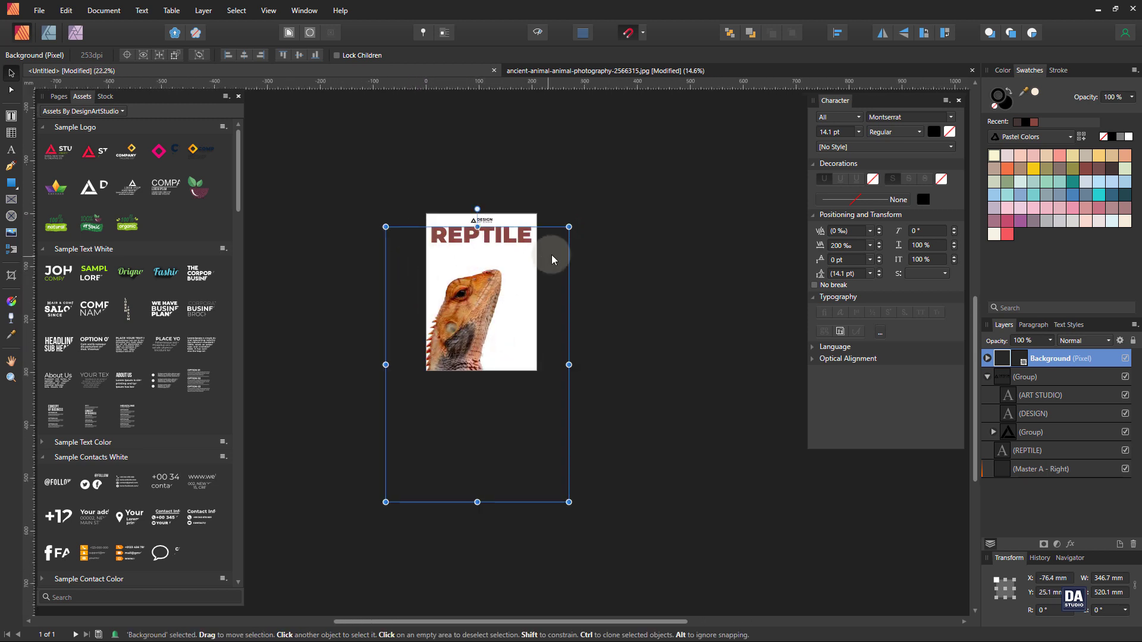
drag(569, 227, 766, 254)
key(ctrl+space)
key(space)
drag(484, 262, 445, 296)
key(ctrl+space)
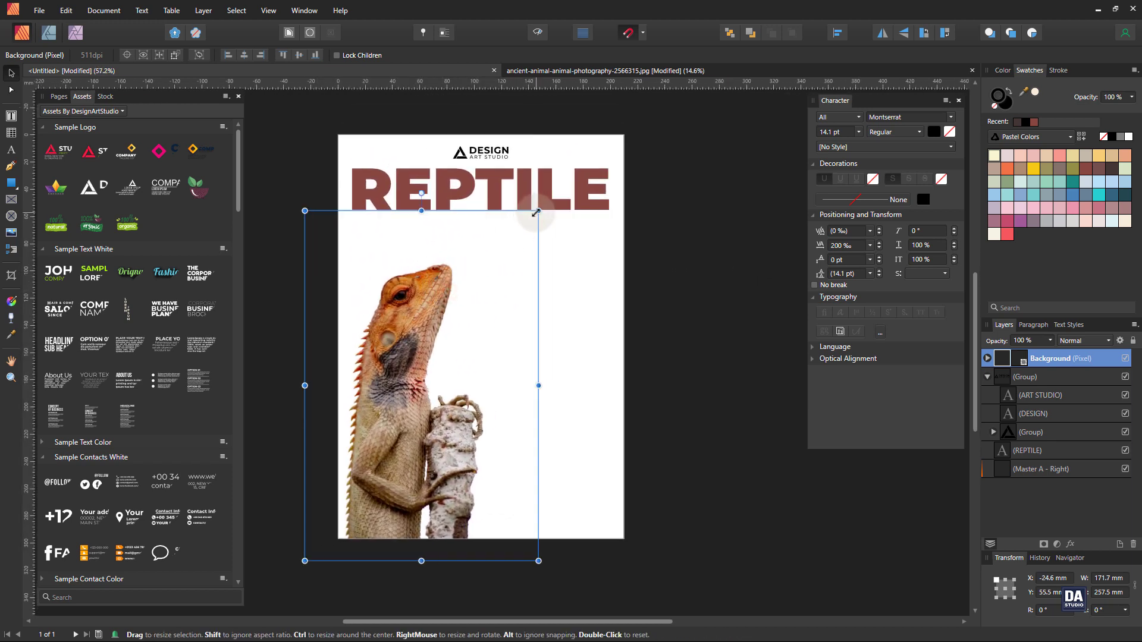
drag(537, 213, 516, 232)
drag(429, 298, 433, 298)
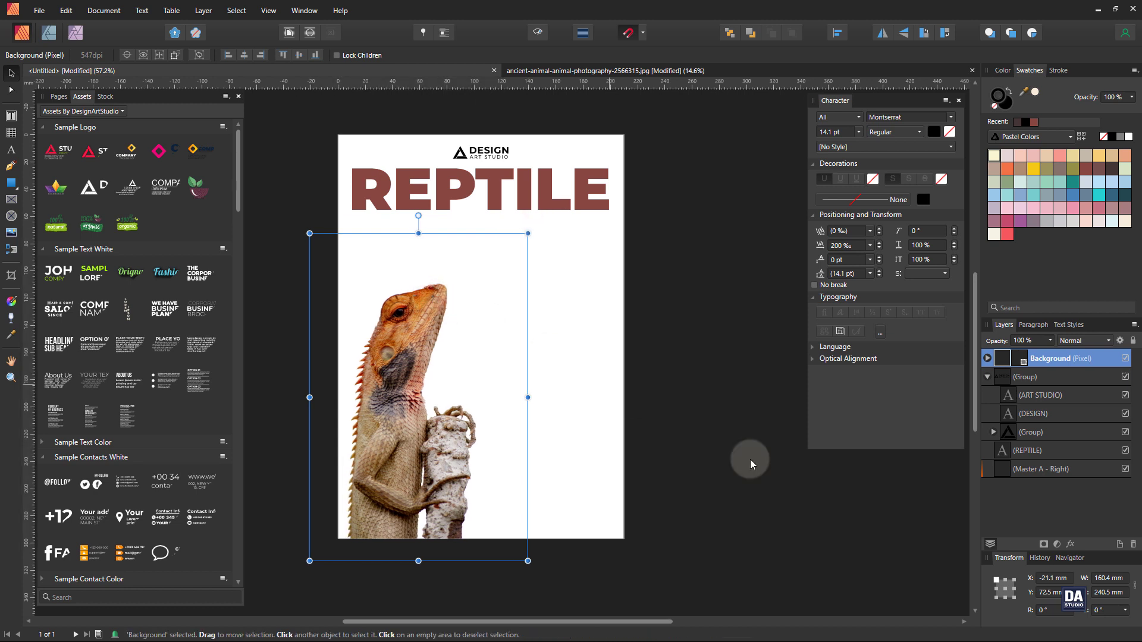
- Add a Brightness / Contrast adjustment to the lizard layer with brightness 16% and contrast 15%
click(1059, 547)
click(1038, 318)
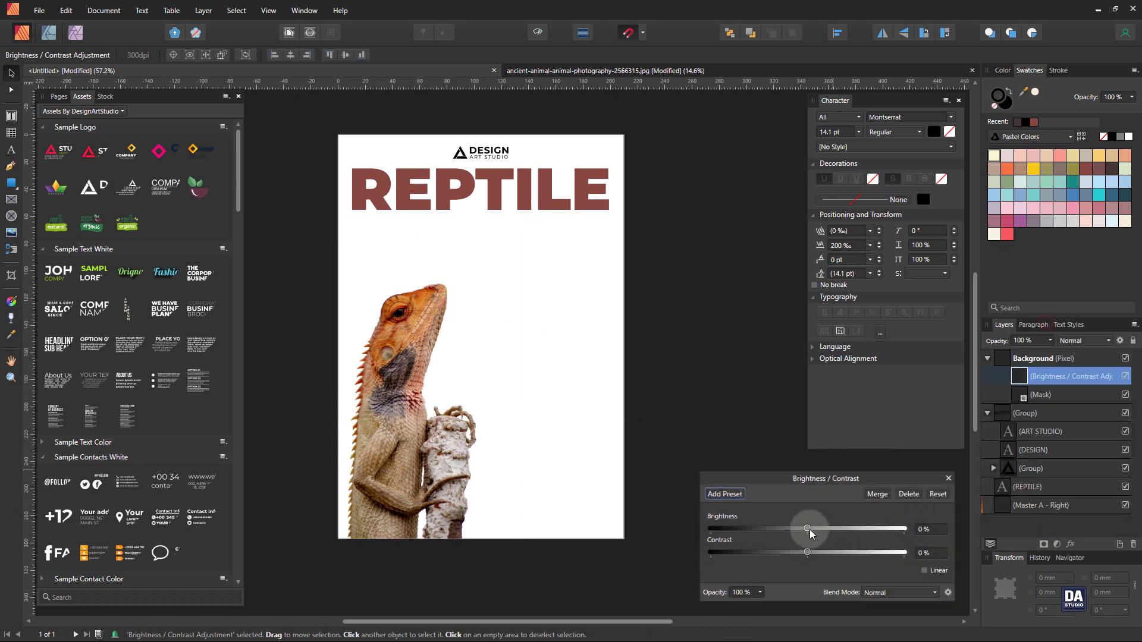
drag(809, 529, 822, 554)
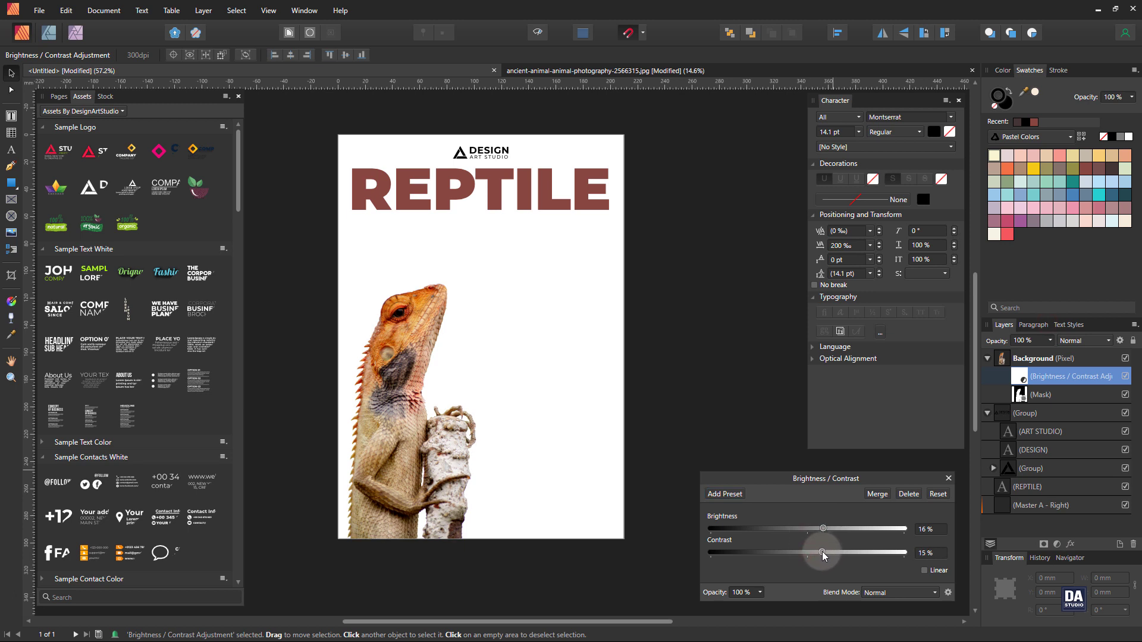
click(948, 479)
click(782, 467)
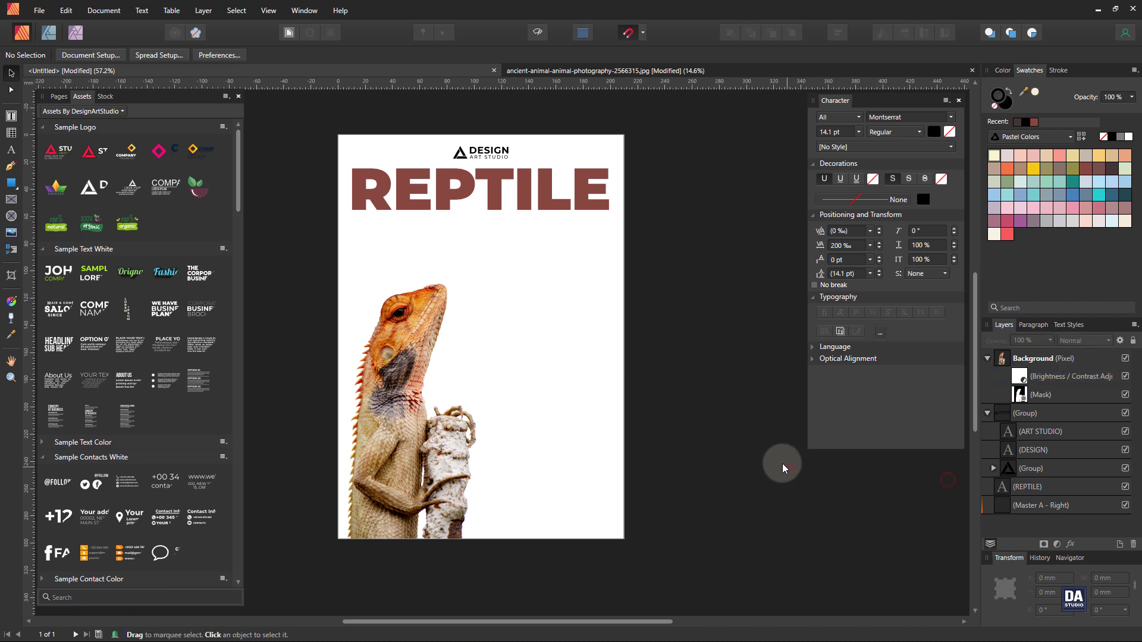
- Nudge the lizard image slightly closer to the poster's left edge
click(392, 460)
drag(417, 468, 413, 467)
click(547, 425)
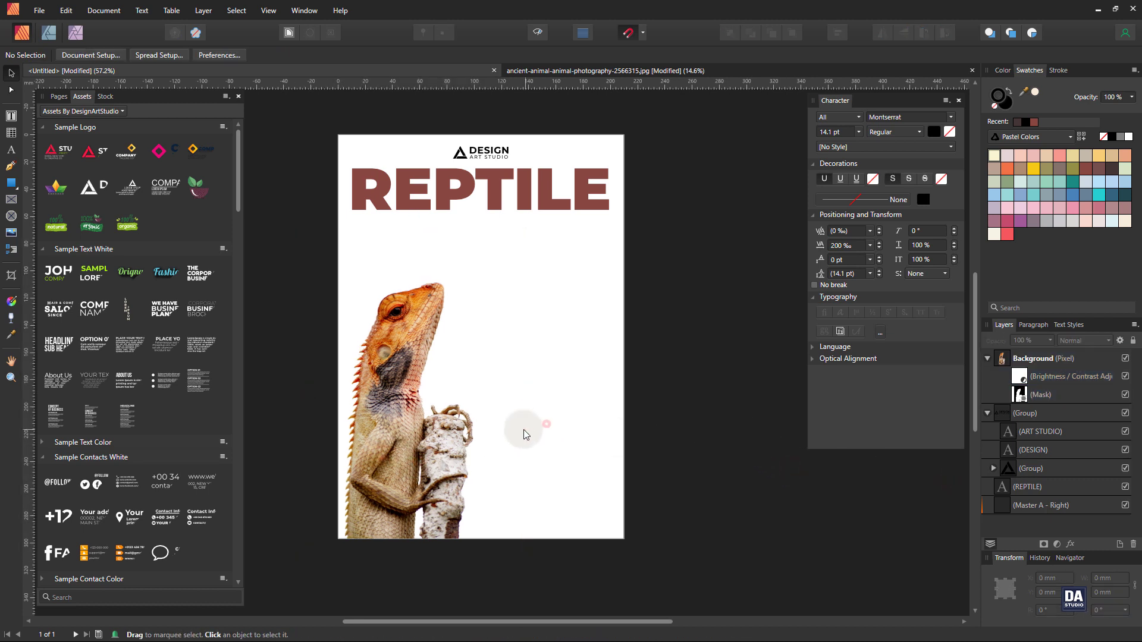
- Duplicate the REPTILE title directly beneath the original and shrink the copy to about 46.4 mm wide (30.3 pt)
drag(591, 352, 587, 363)
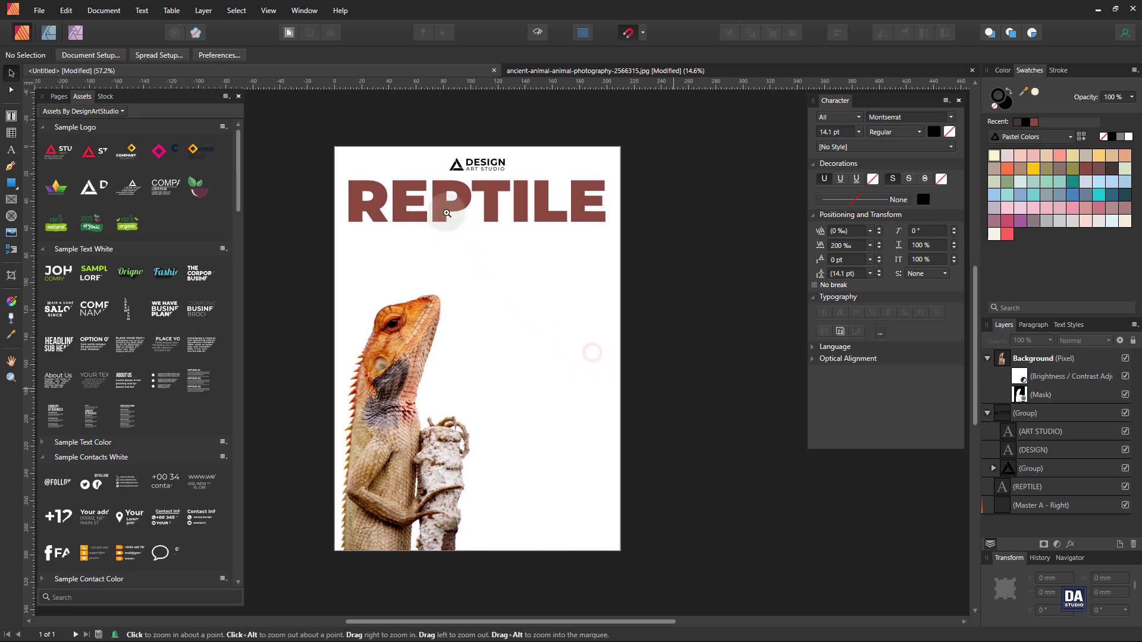
drag(450, 197, 666, 219)
key(ctrl+1)
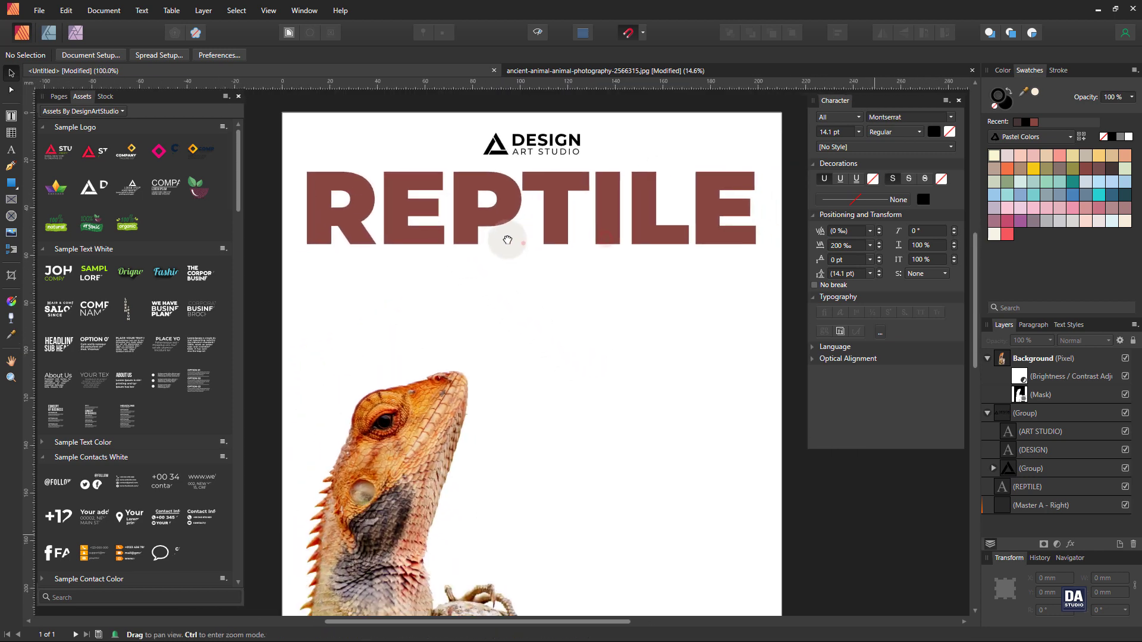
drag(197, 275, 433, 324)
key(ctrl+z)
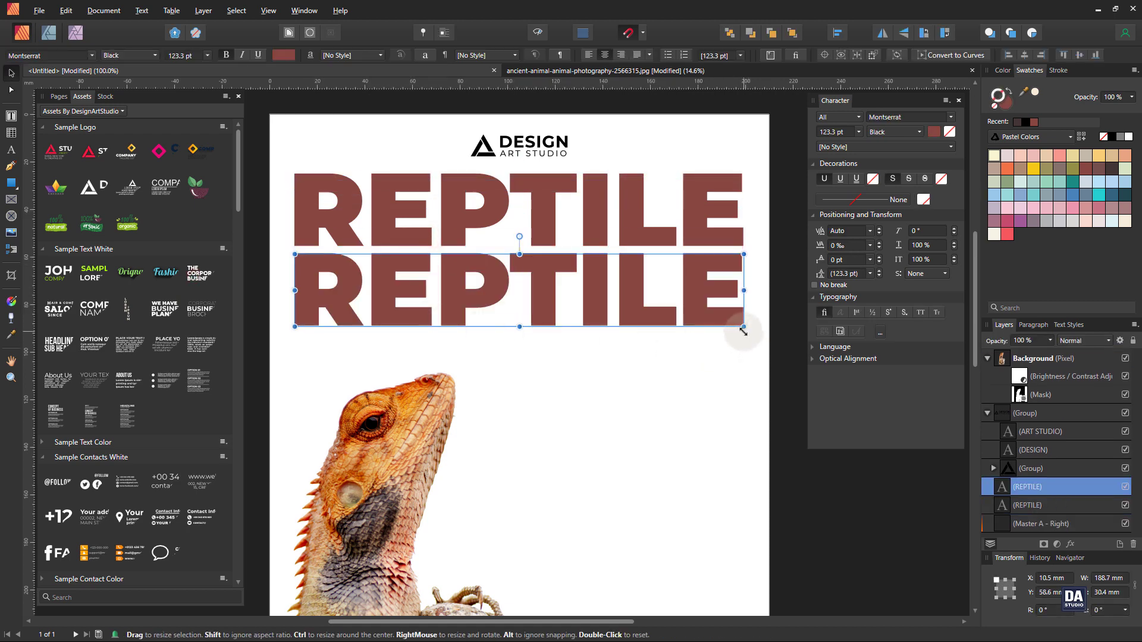
drag(744, 326, 402, 305)
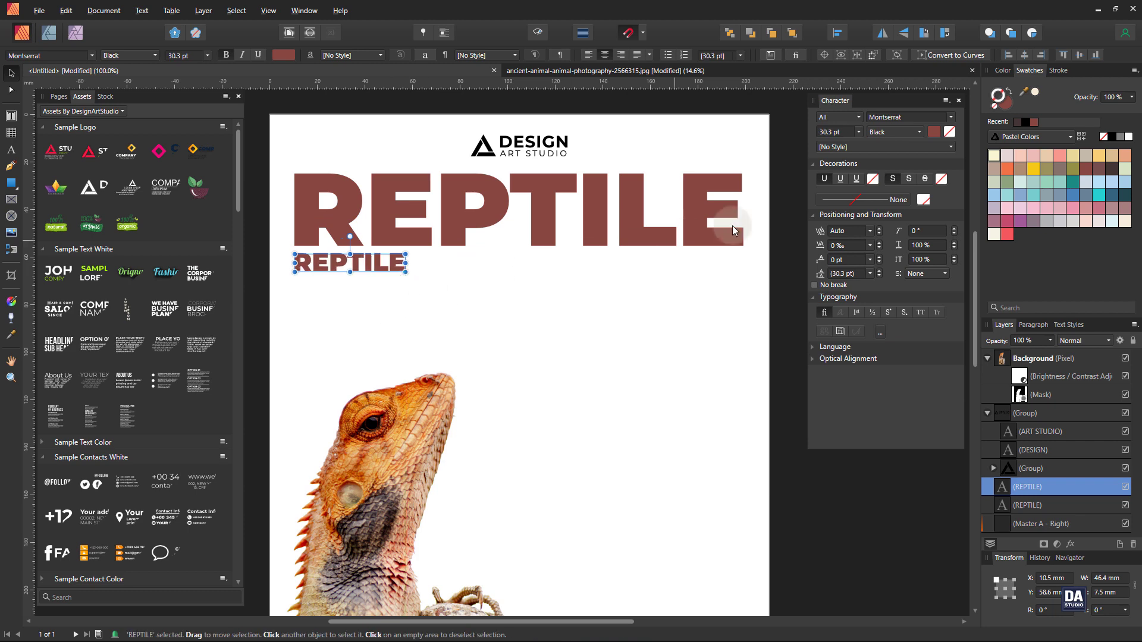
- Set the small title copy's font weight to Bold and replace its text with DISCOVER THE WILD LIFE
click(919, 131)
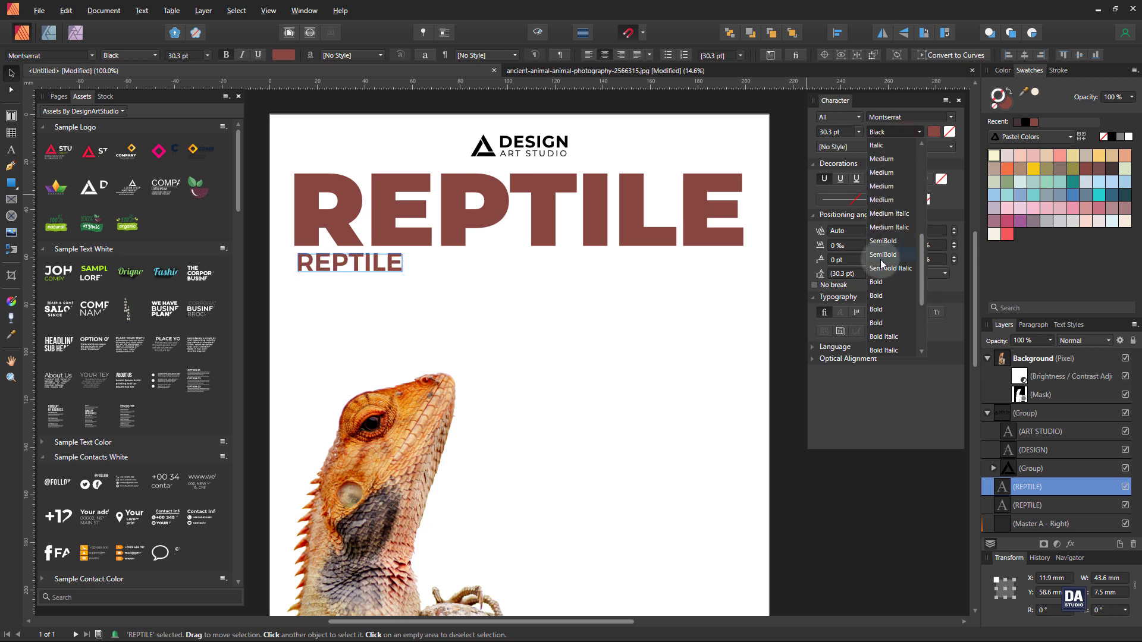
click(884, 281)
double_click(353, 265)
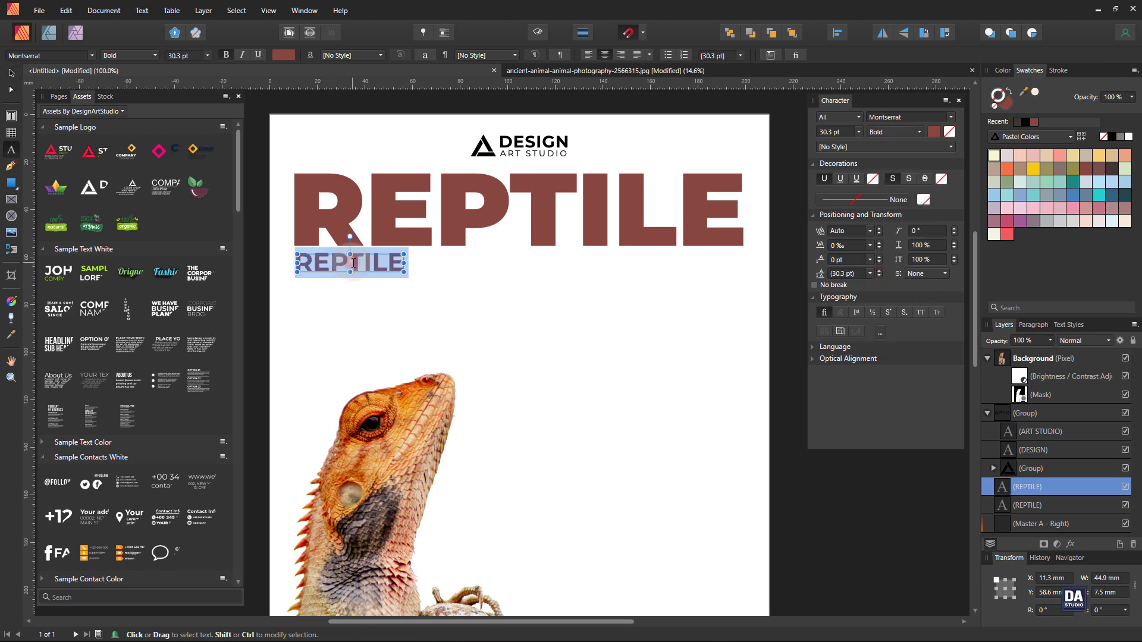
text(DIS)
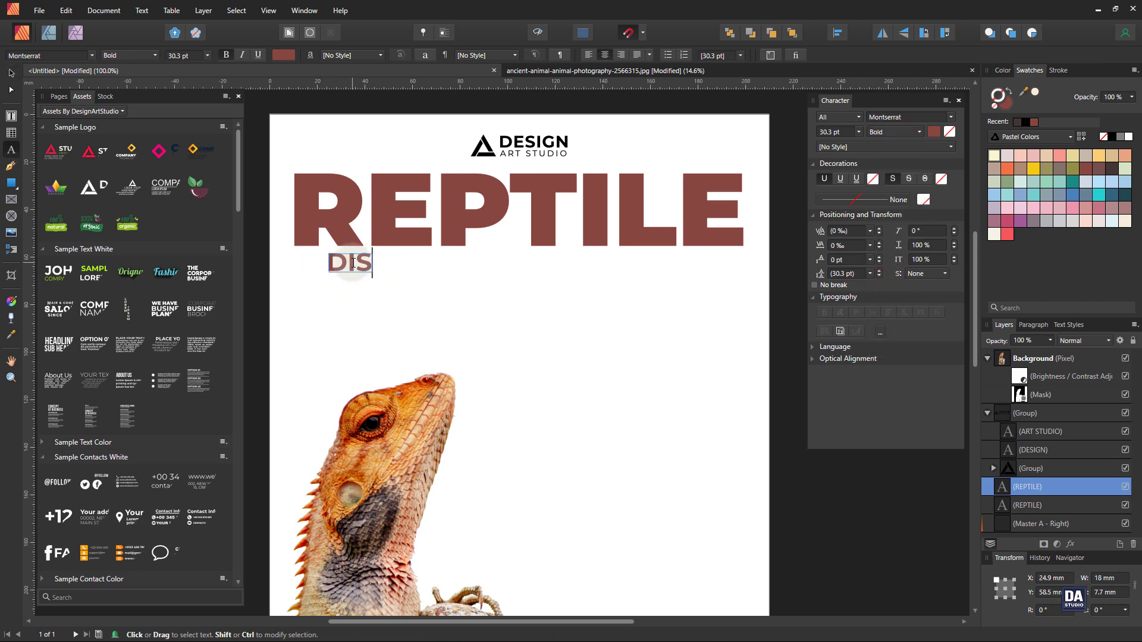
text(COVER THE)
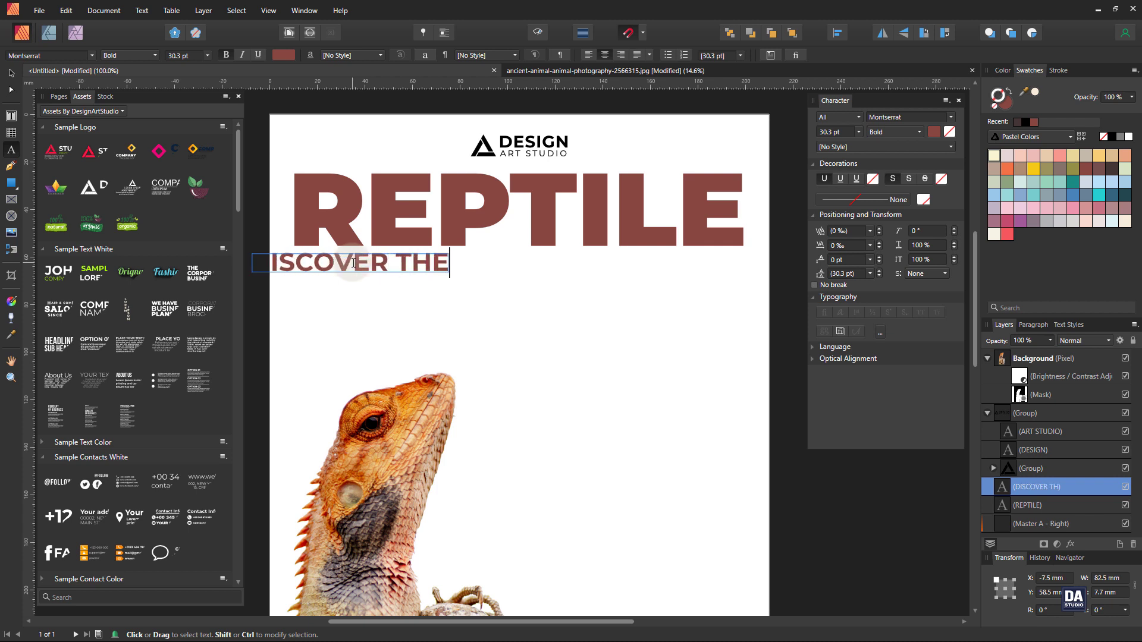
text( WILD)
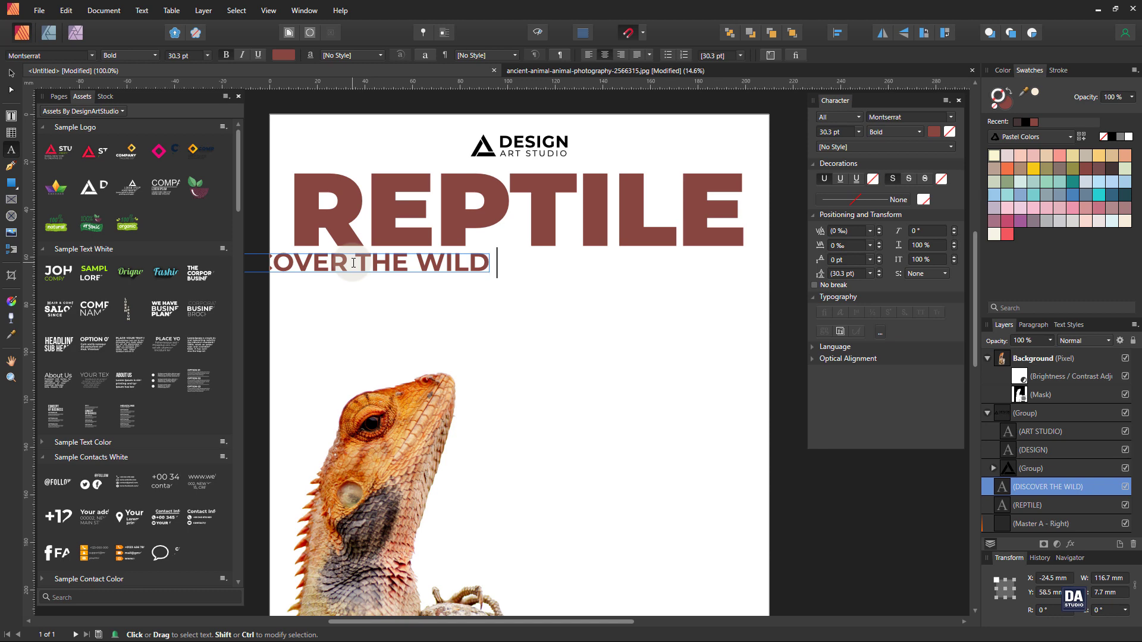
text( LIFE)
key(Escape)
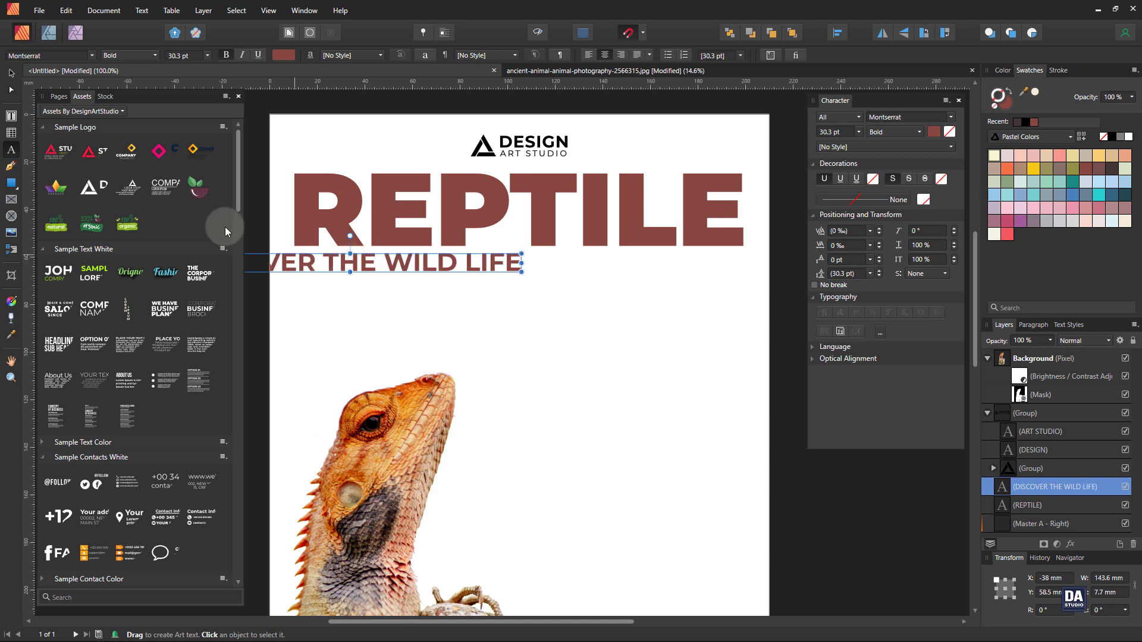
- Centre the DISCOVER THE WILD LIFE subtitle under REPTILE and enlarge it to 39.8 pt to match the title's width of 188.7 mm
click(12, 74)
drag(436, 267, 604, 271)
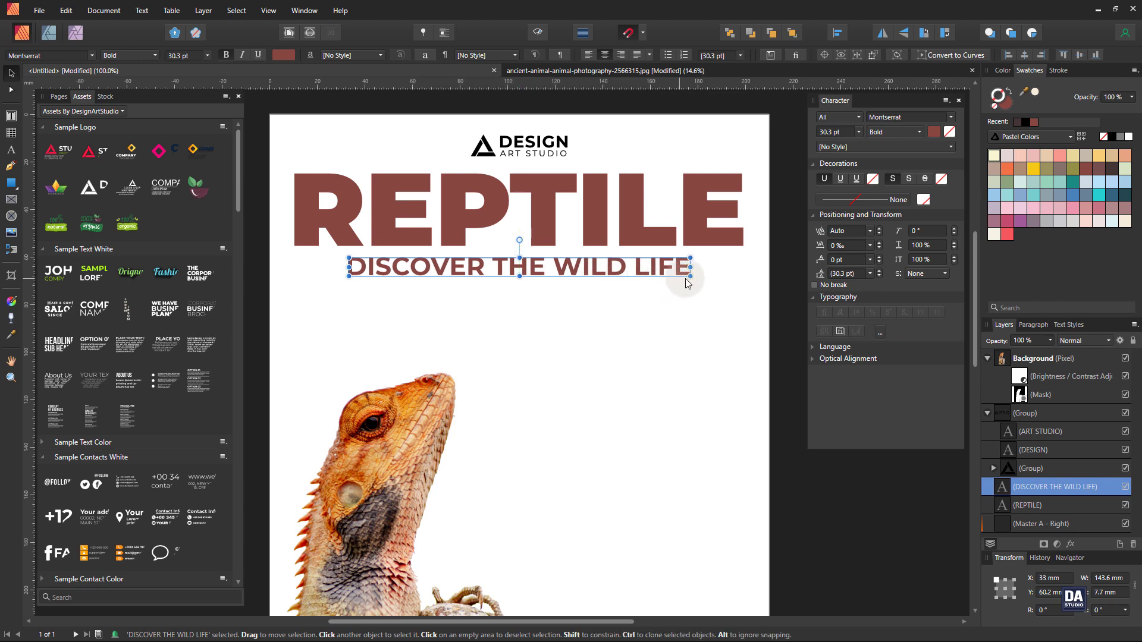
drag(689, 275, 737, 282)
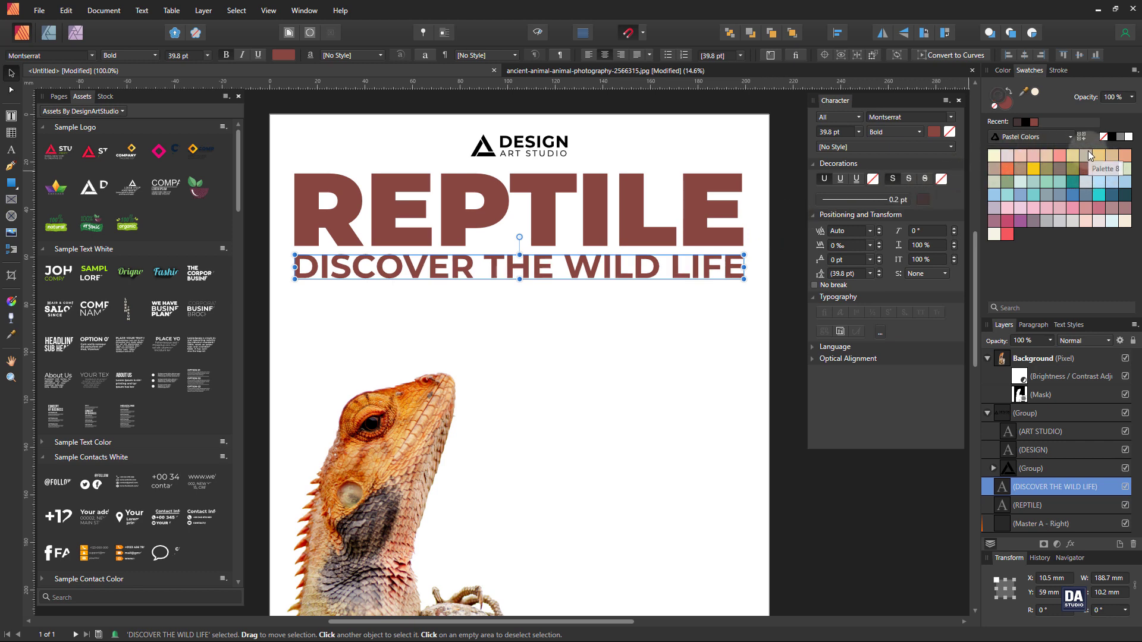
- Recolour the DISCOVER THE WILD LIFE subtitle with the very dark brown swatch from the Pastel Colors palette
click(1111, 174)
click(644, 290)
key(z)
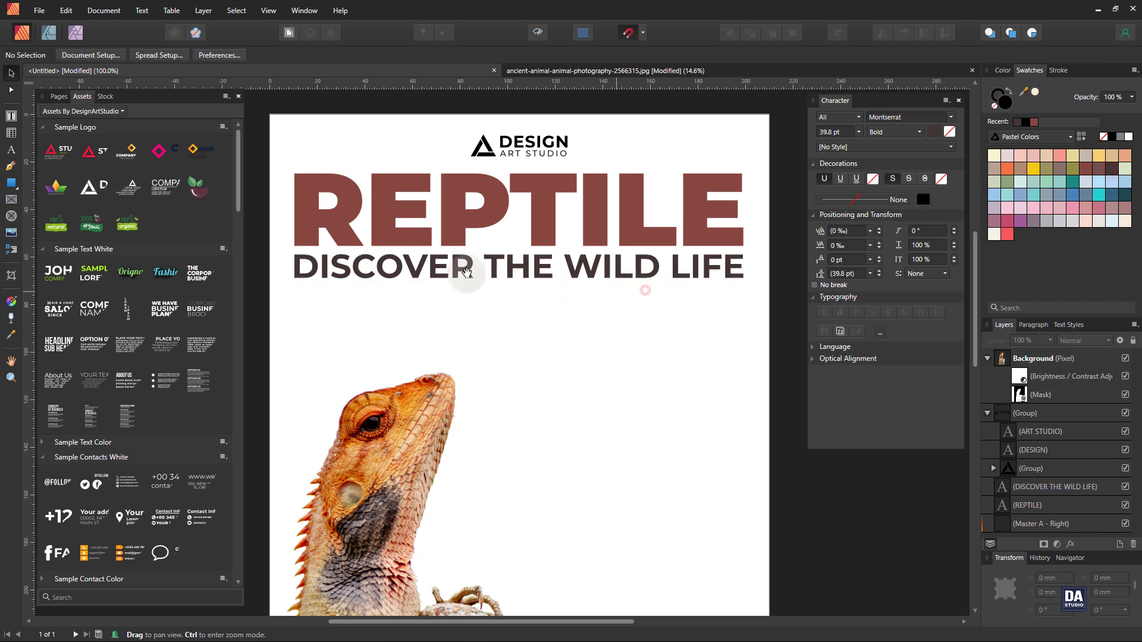
- Duplicate the REPTILE title into the blank area beside the lizard's head and scale the copy to about 92.2 mm wide (60.2 pt)
drag(408, 249, 324, 251)
drag(431, 311, 409, 290)
drag(608, 358, 605, 343)
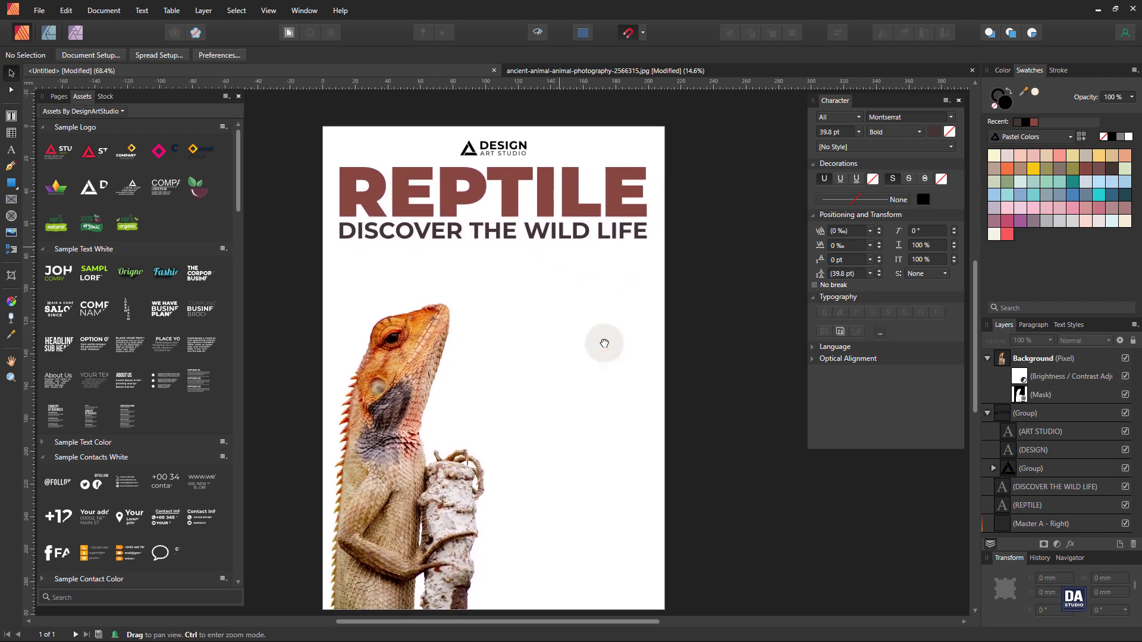
ctrl+drag(517, 363, 548, 378)
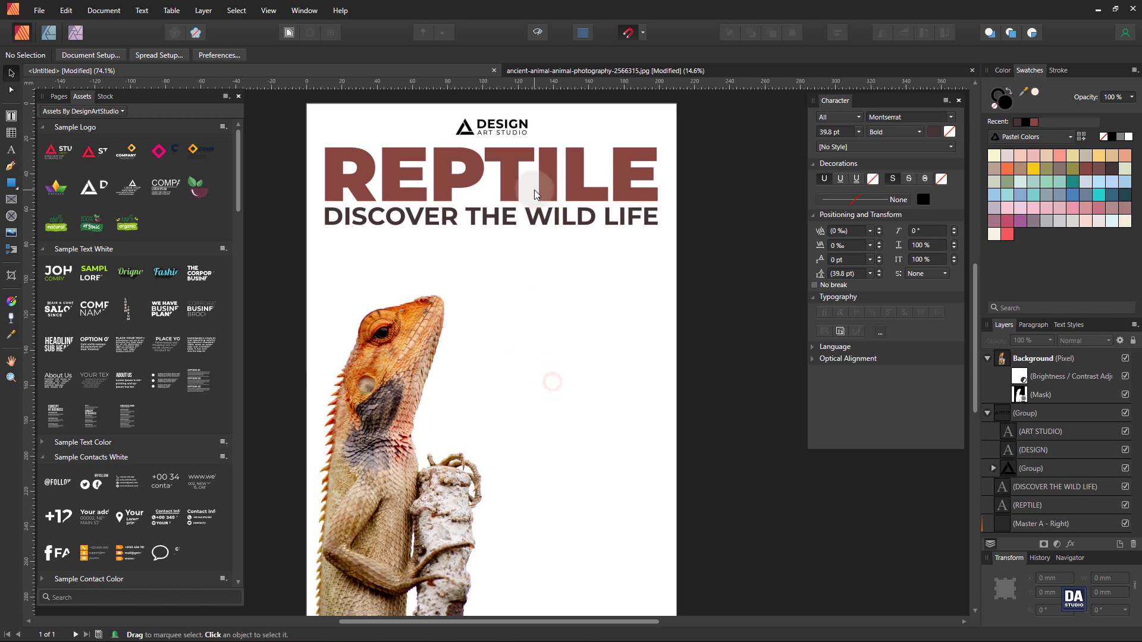
drag(498, 189, 548, 313)
drag(707, 324, 537, 307)
drag(522, 290, 606, 291)
- Replace the text of the REPTILE copy beside the lizard's head with CHAMELEON
double_click(598, 290)
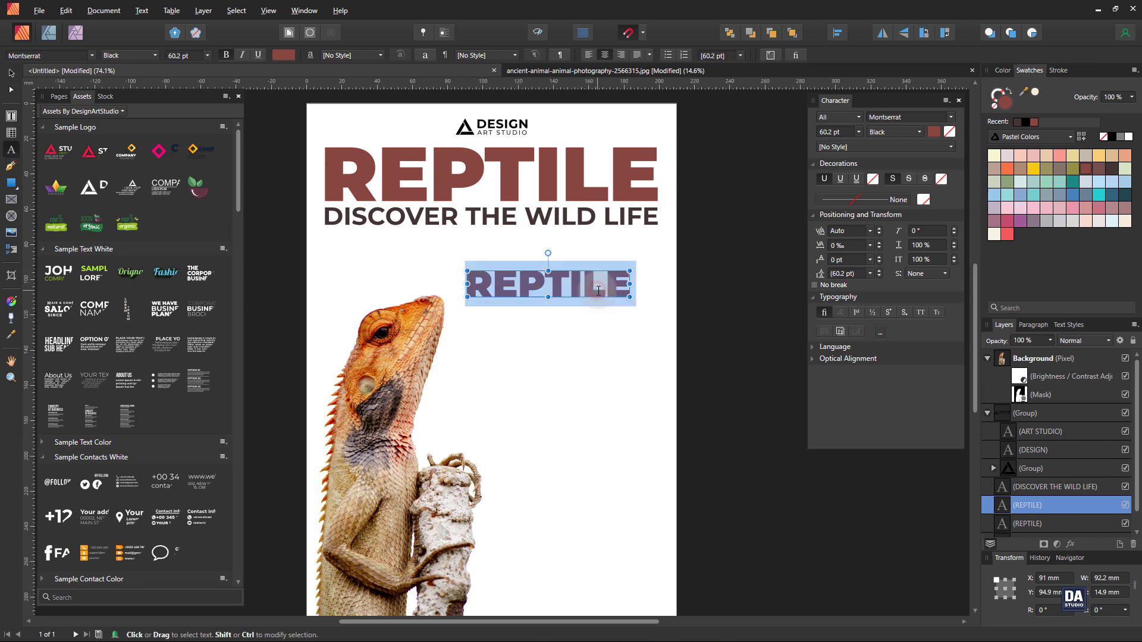
text(CHAME)
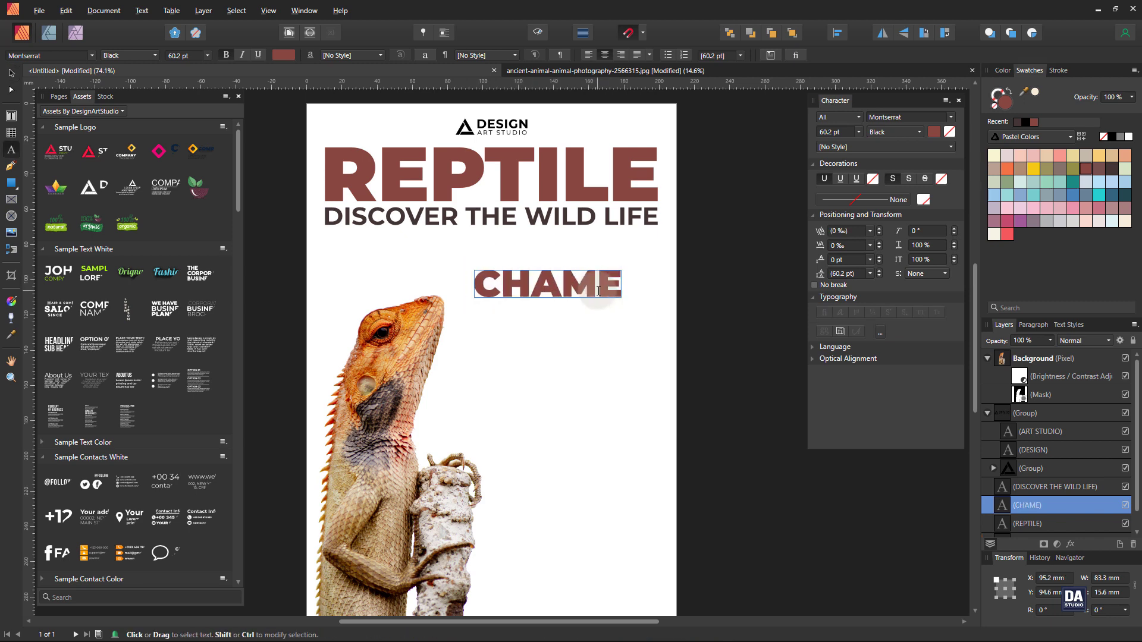
text(LEOP)
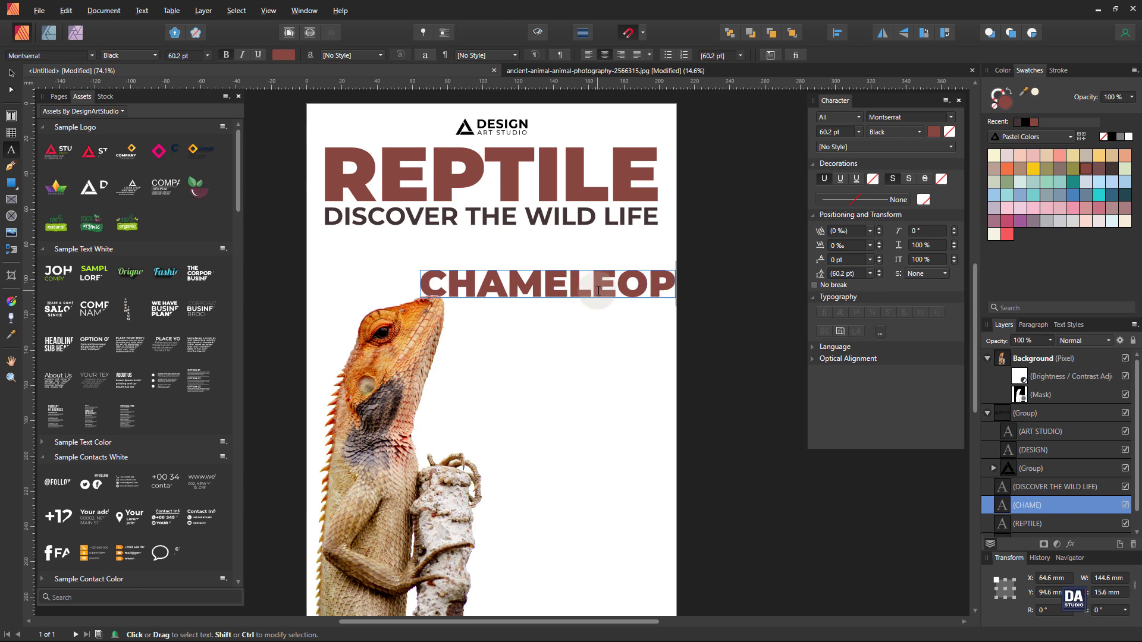
key(BackSpace)
text(N)
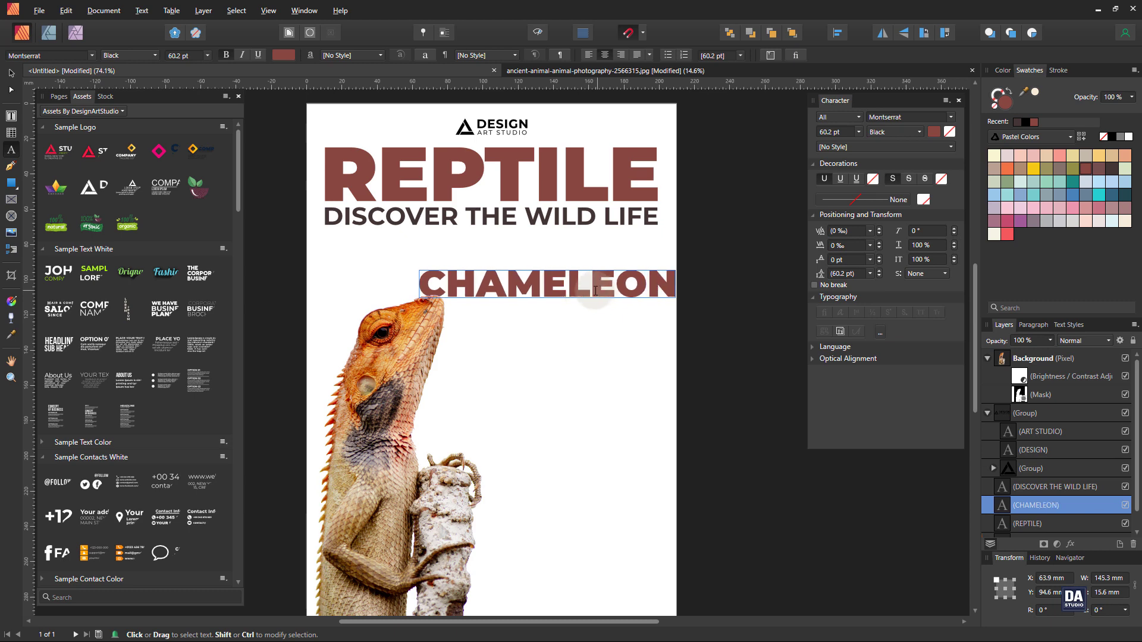
- Scale the CHAMELEON heading down to about 102.8 mm wide (42.6 pt), with its right end aligned to the REPTILE title's right edge
click(11, 73)
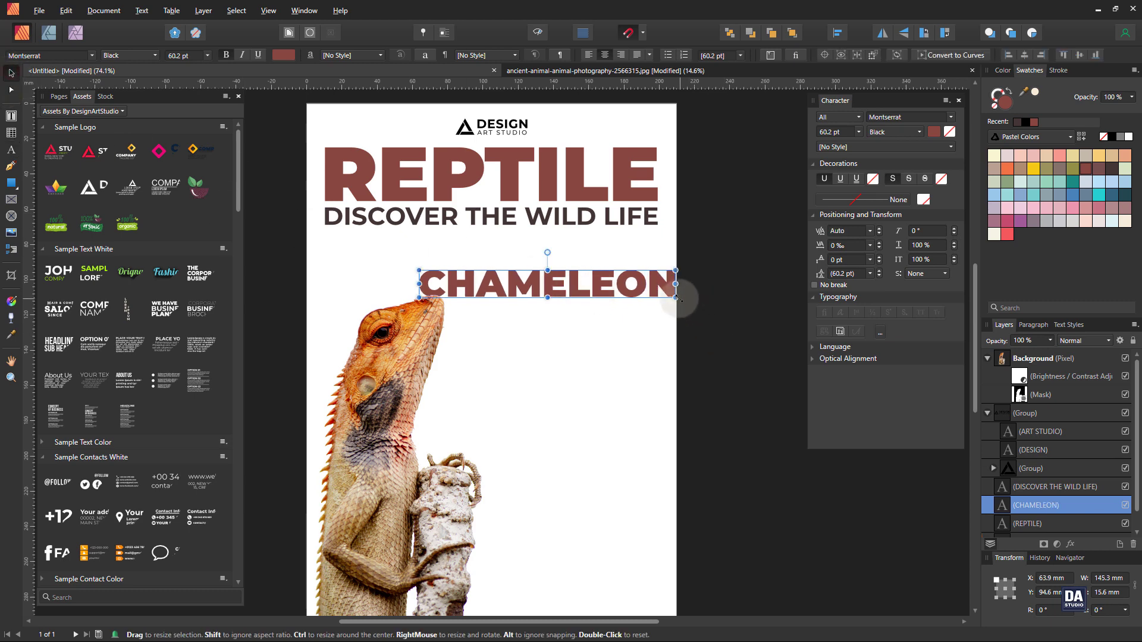
drag(676, 298, 639, 289)
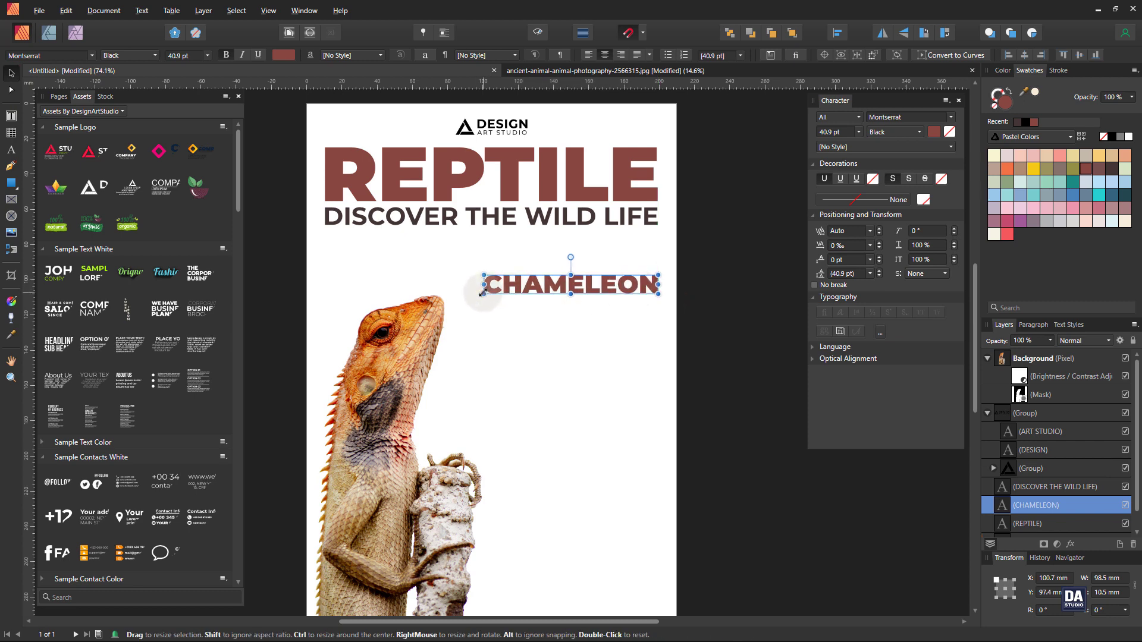
drag(486, 292, 476, 297)
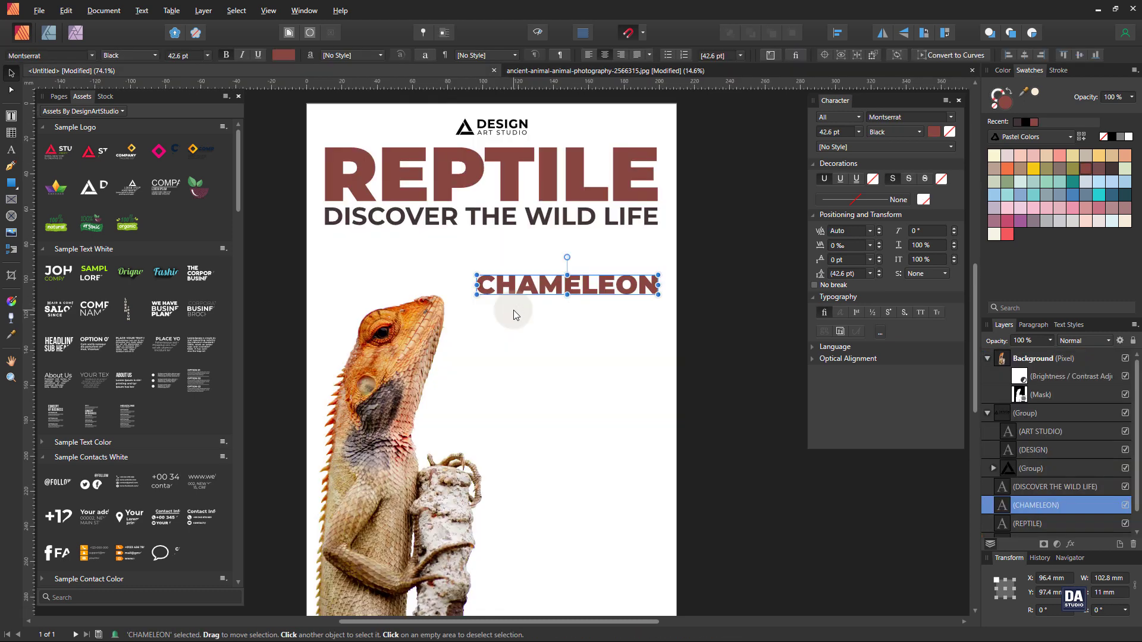
- Recolour the CHAMELEON heading orange (H 33, S 92, L 52)
click(551, 291)
click(1033, 170)
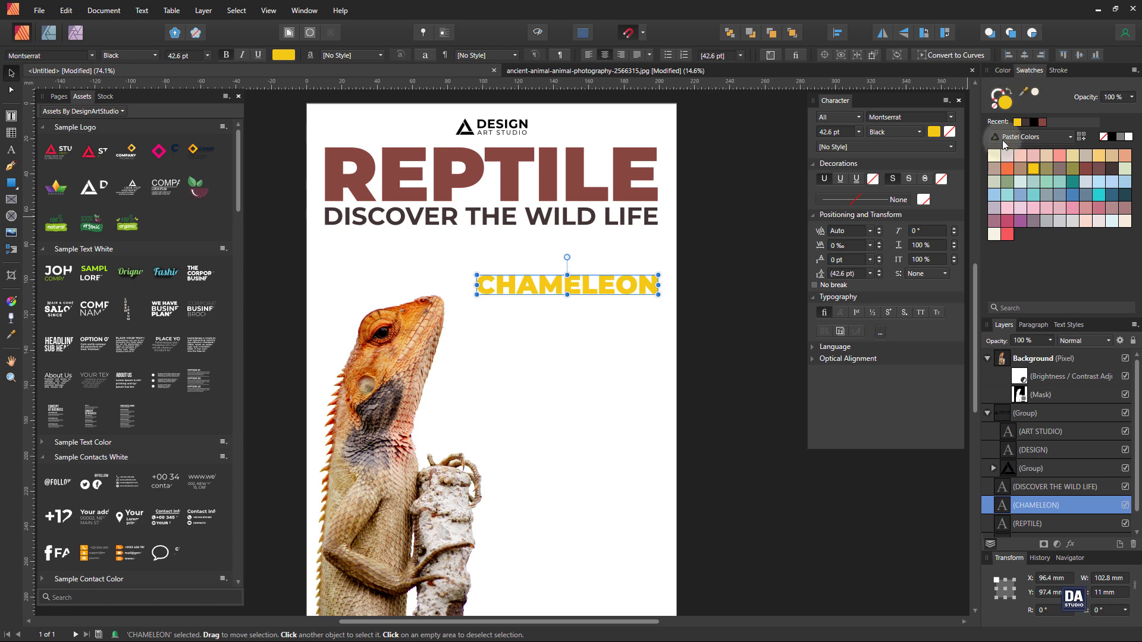
click(1007, 72)
drag(1090, 170, 1101, 169)
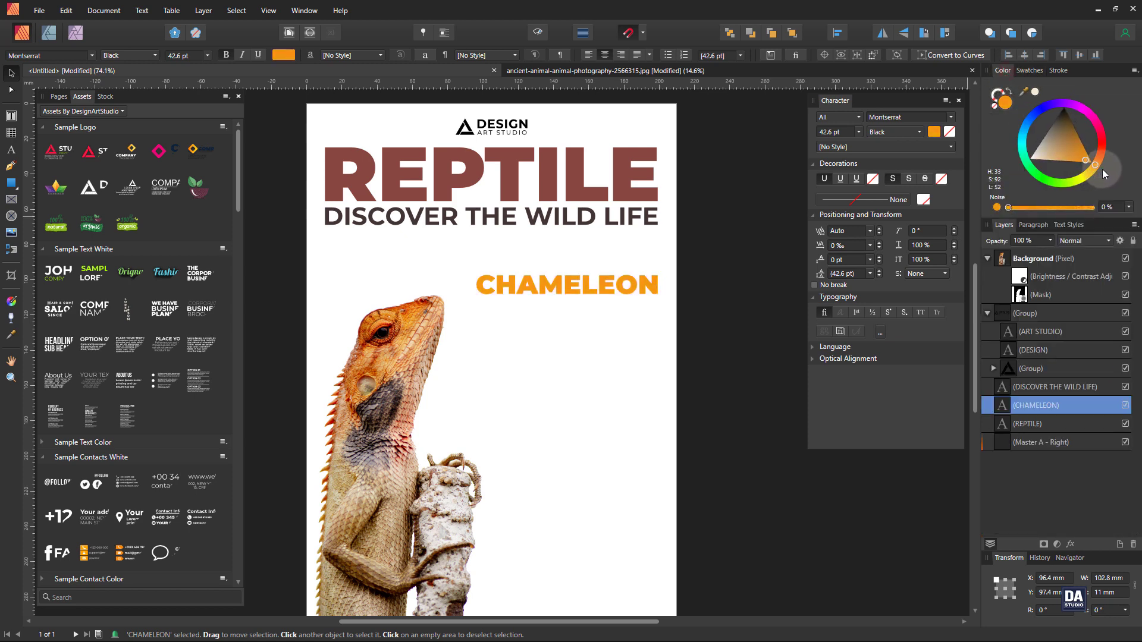
click(560, 323)
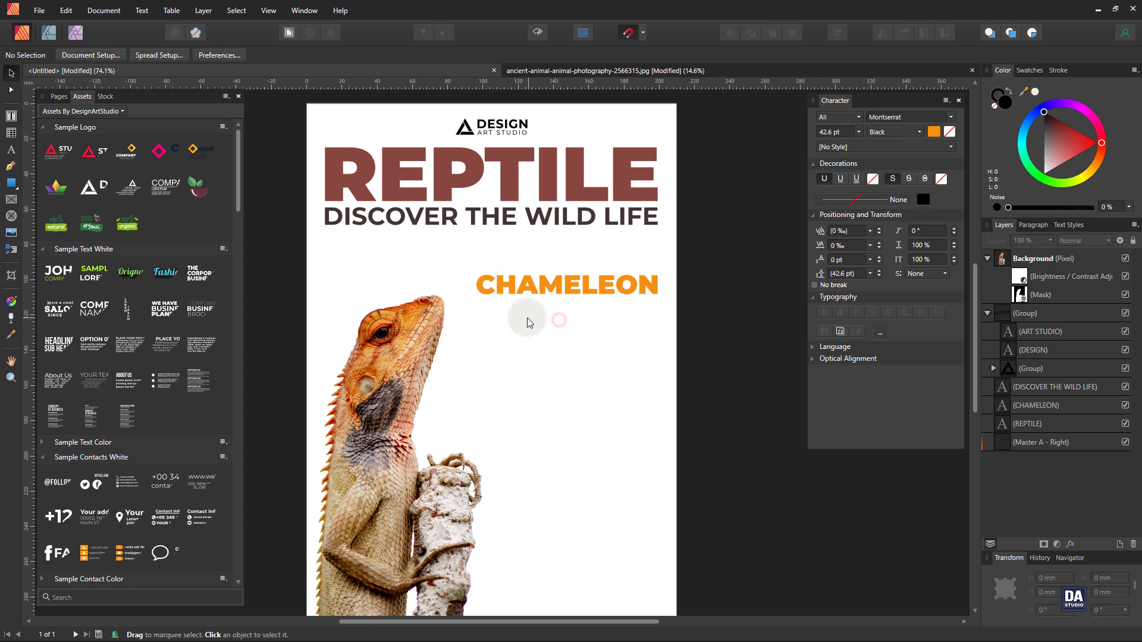
- Paste the chameleon description paragraph under the CHAMELEON heading, and align and scale the heading to the paragraph's width of 99.7 mm
key(ctrl+v)
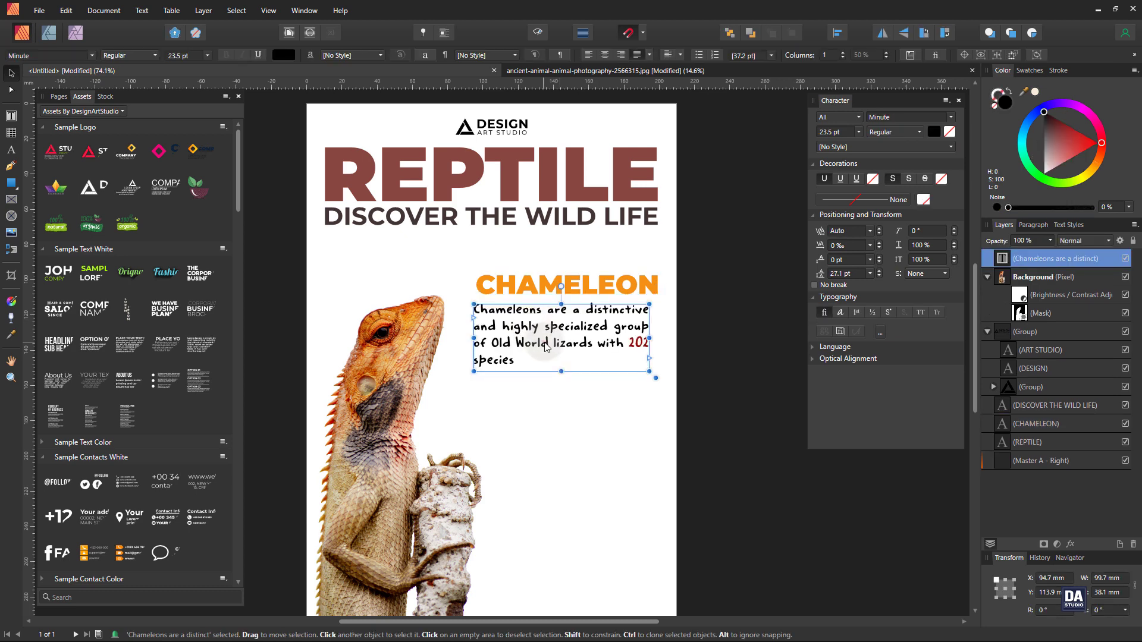
drag(544, 345, 545, 333)
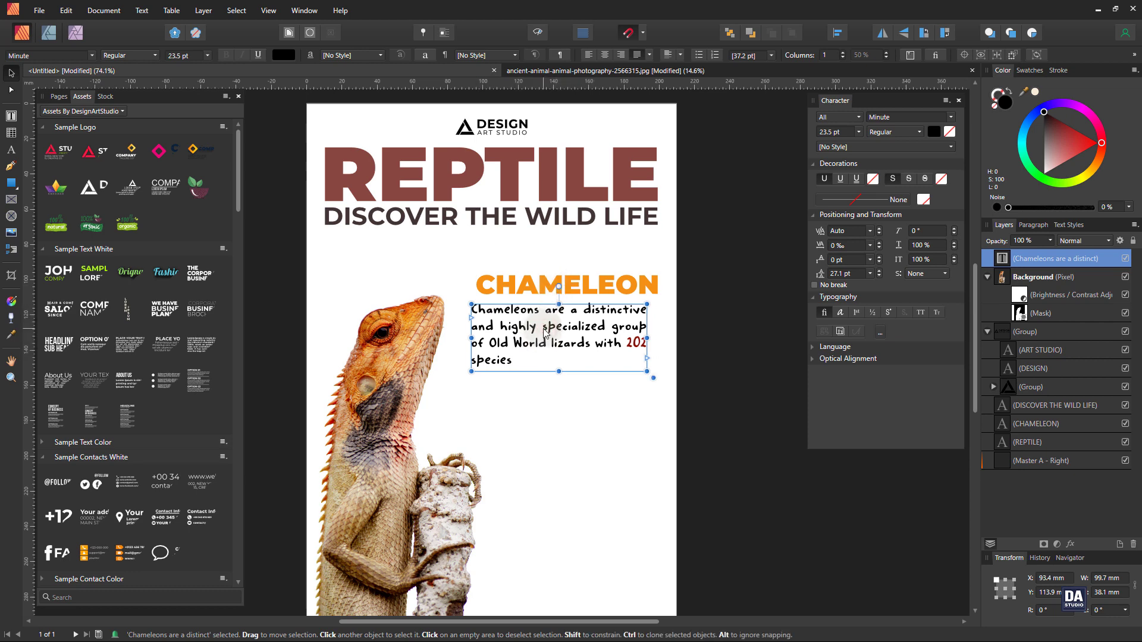
click(593, 287)
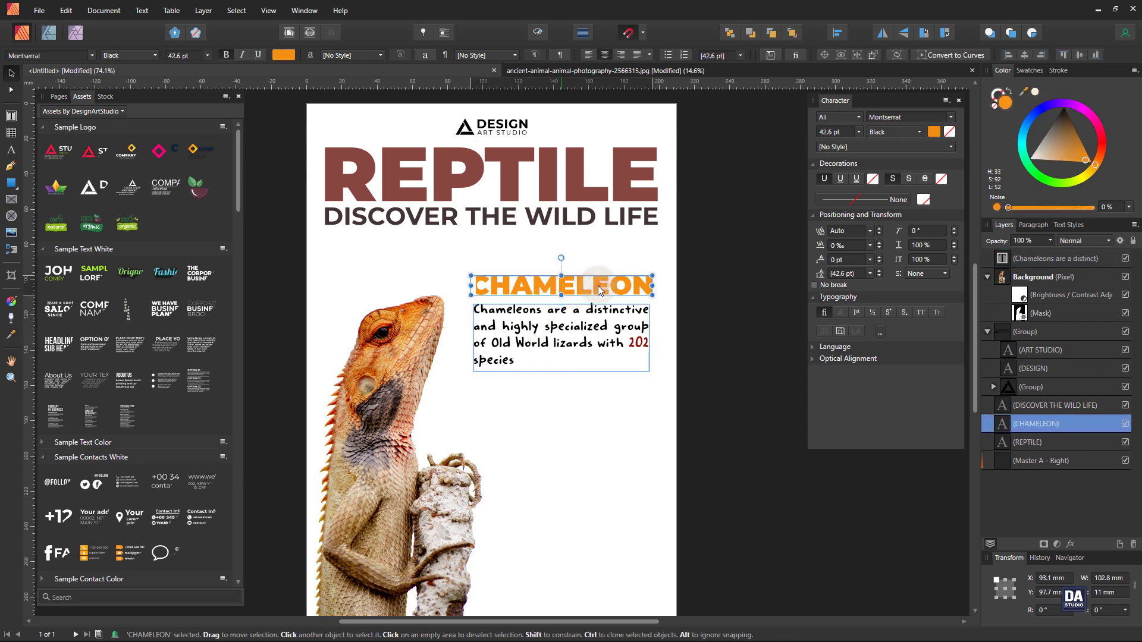
drag(598, 286, 600, 286)
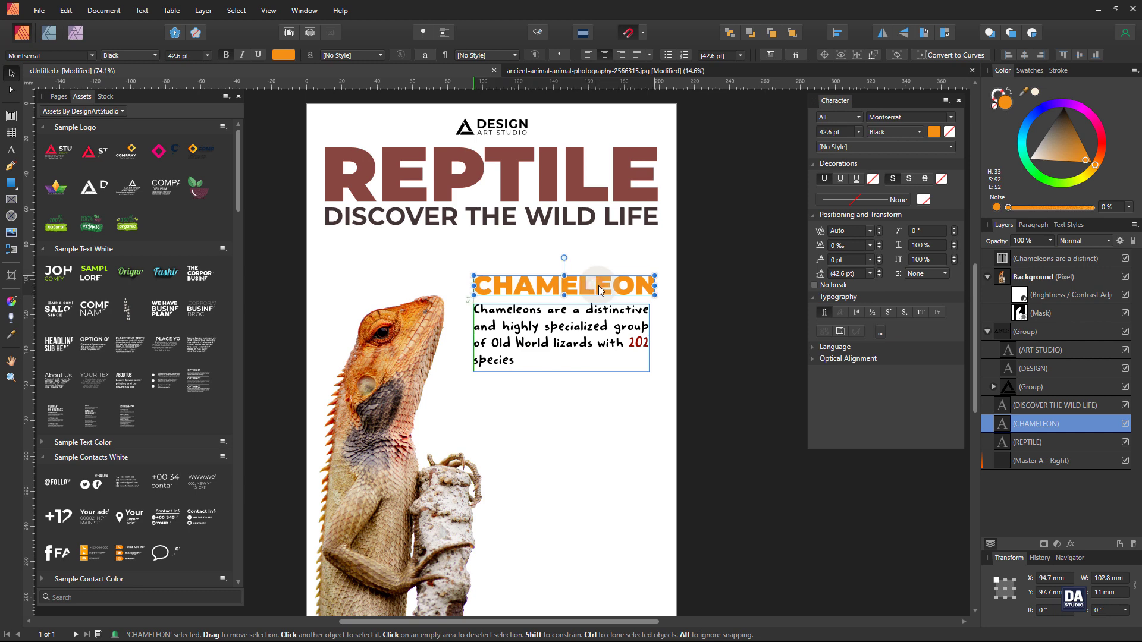
drag(652, 278, 648, 275)
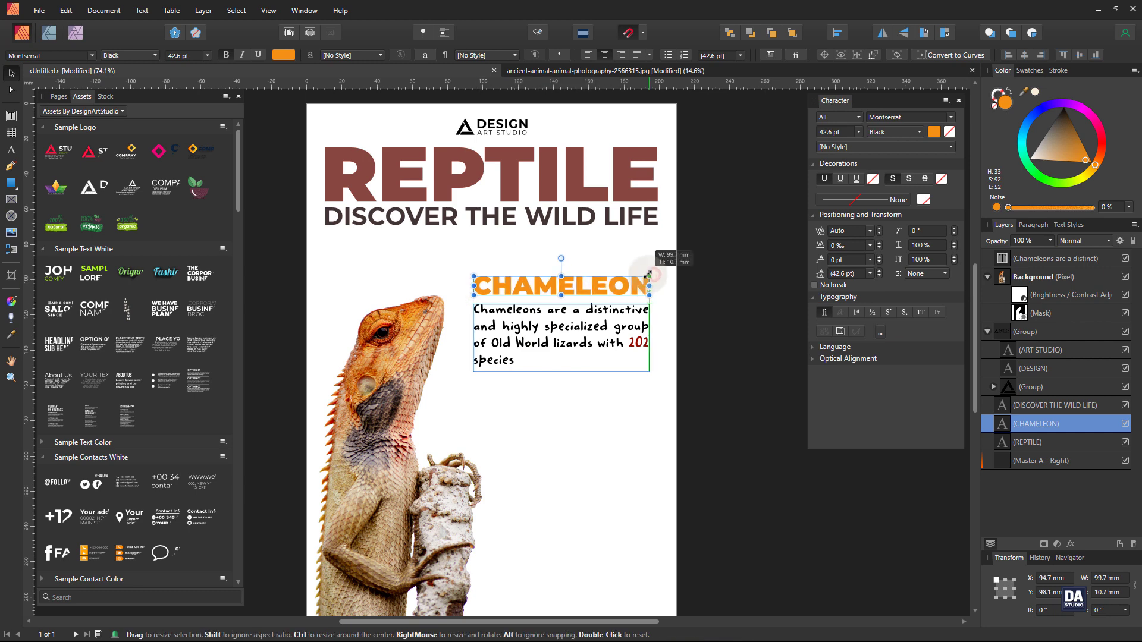
click(604, 392)
- Scale the lizard photo to about 158.1 mm wide and shift it upward beside the CHAMELEON text
drag(569, 410, 555, 377)
click(425, 339)
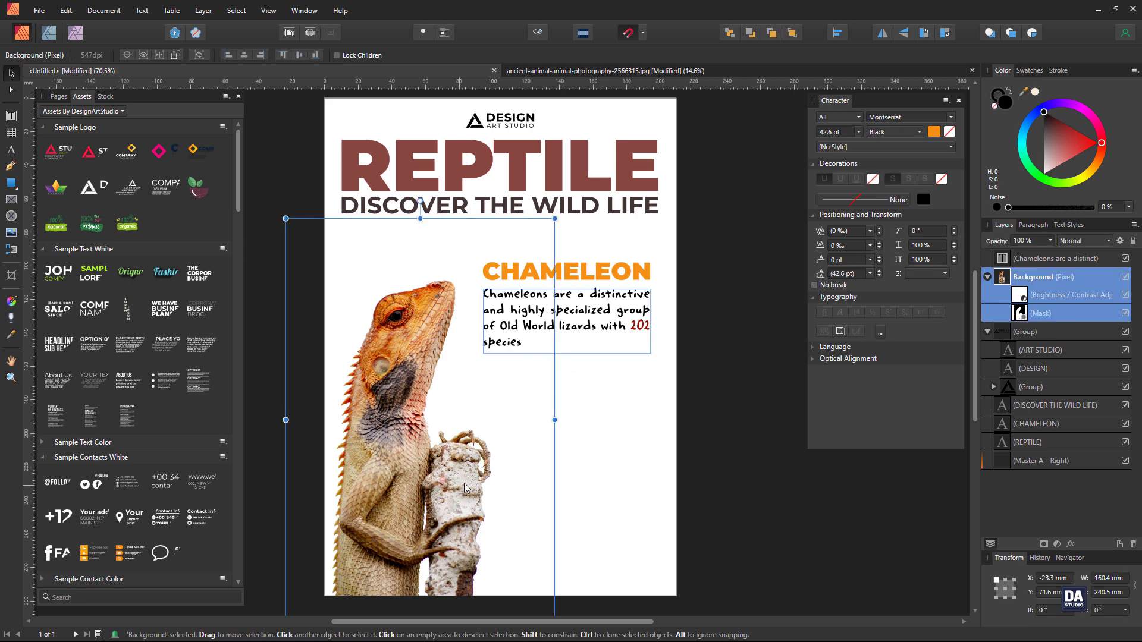
drag(556, 218, 549, 225)
drag(437, 290, 431, 269)
click(510, 434)
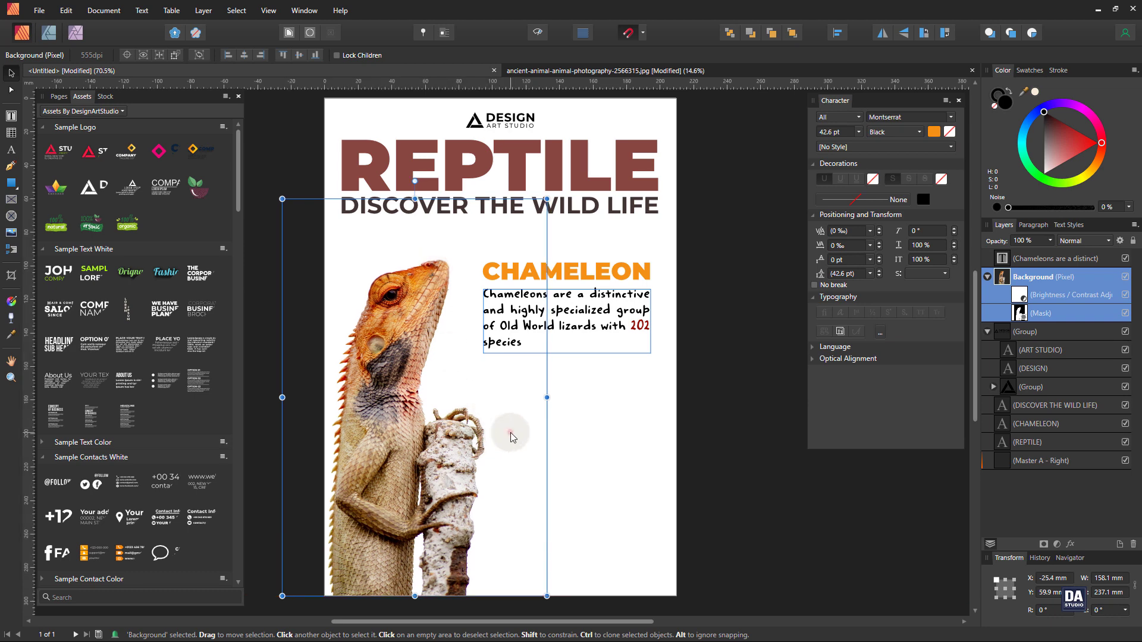
key(space)
drag(507, 425, 511, 424)
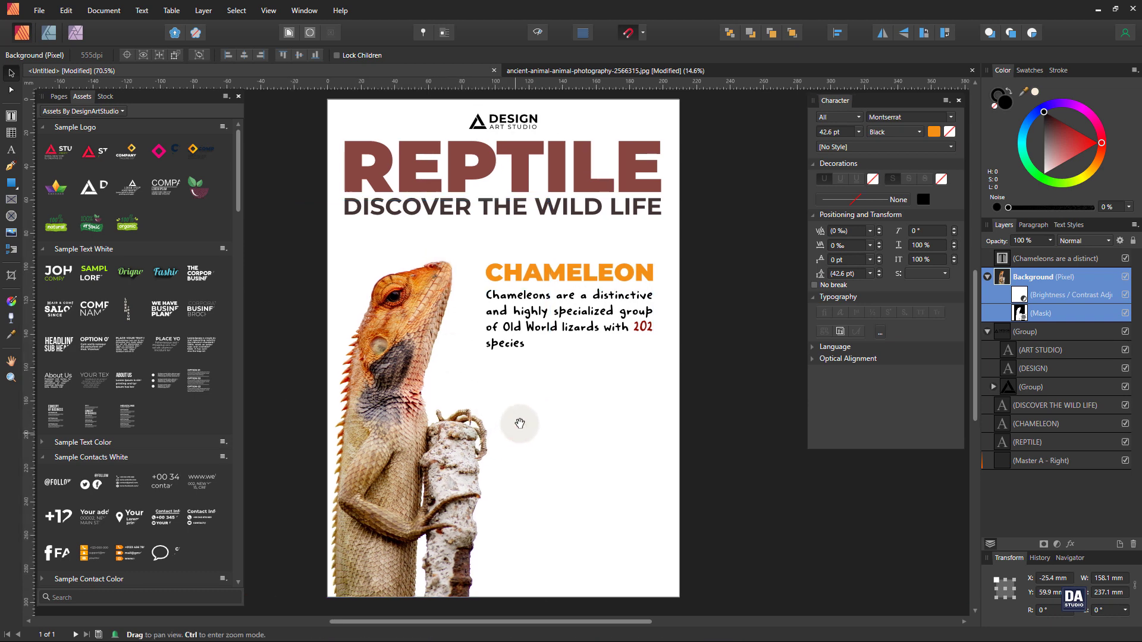
drag(472, 456, 480, 453)
click(593, 438)
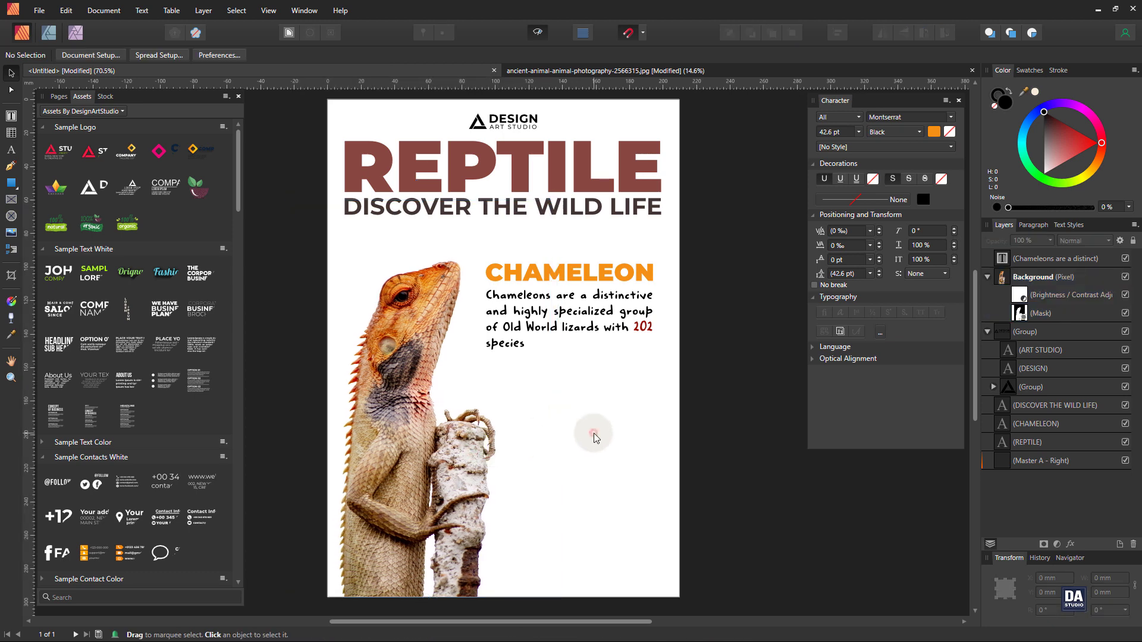
- Draw a rectangle about 93.6 × 94.2 mm beside the branch below the paragraph, and nudge the lizard photo slightly left
click(12, 183)
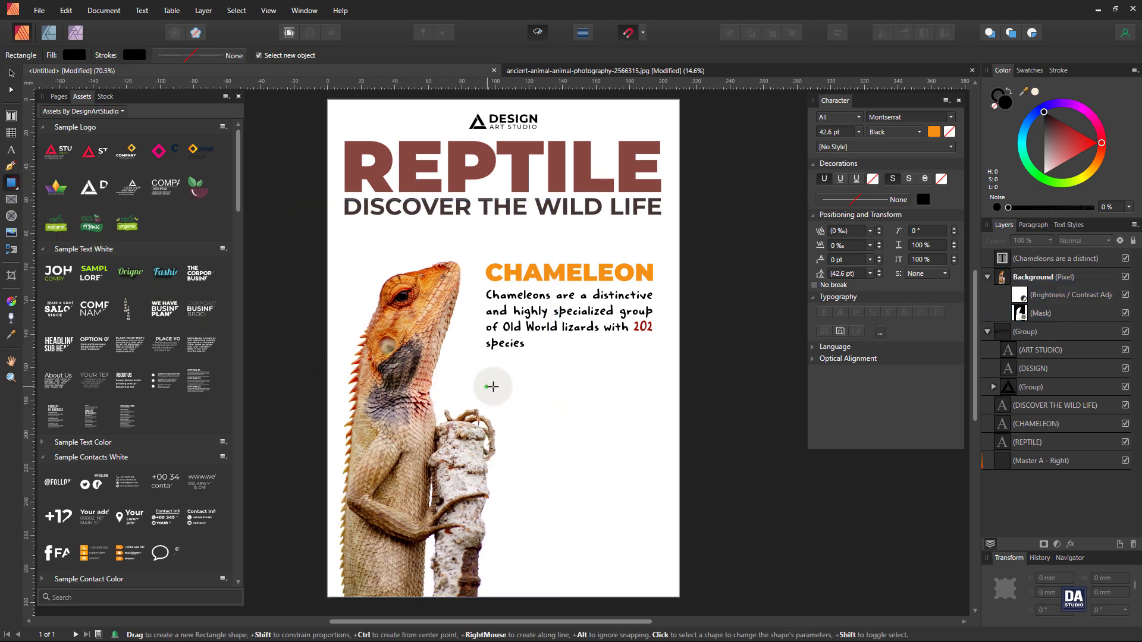
drag(497, 384, 653, 546)
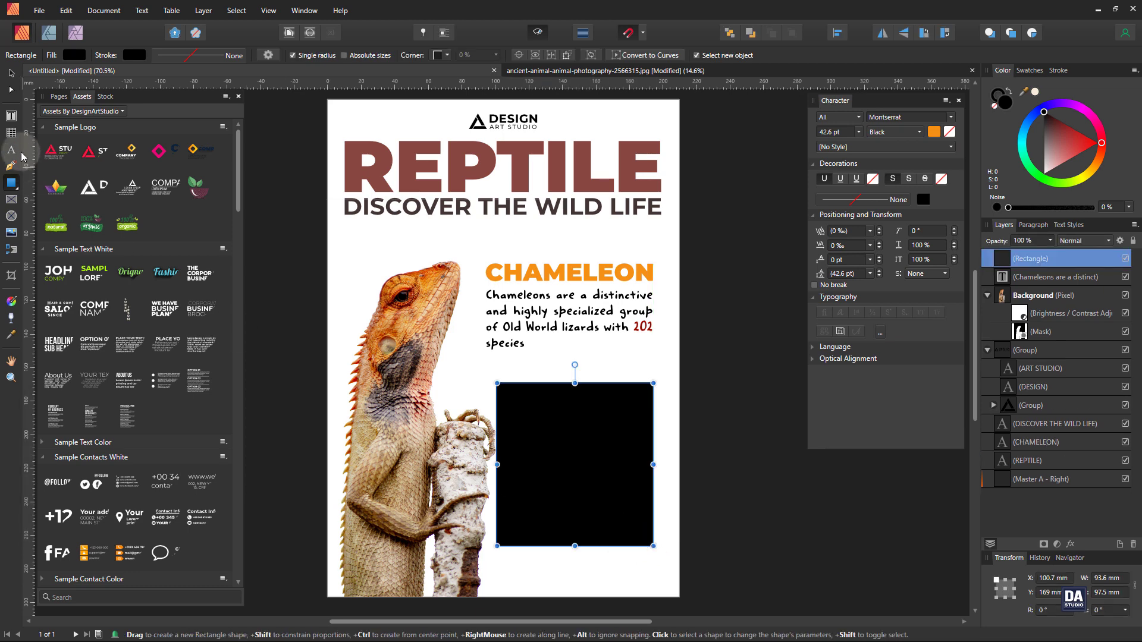
click(10, 73)
drag(443, 507, 436, 507)
drag(598, 476, 605, 477)
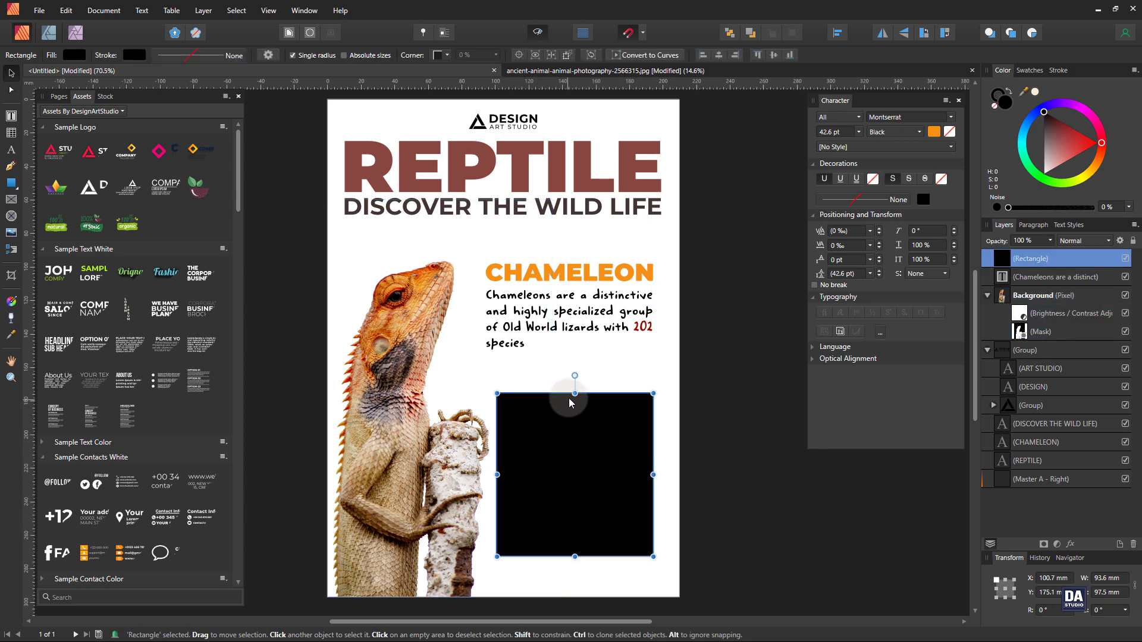
drag(574, 394, 574, 400)
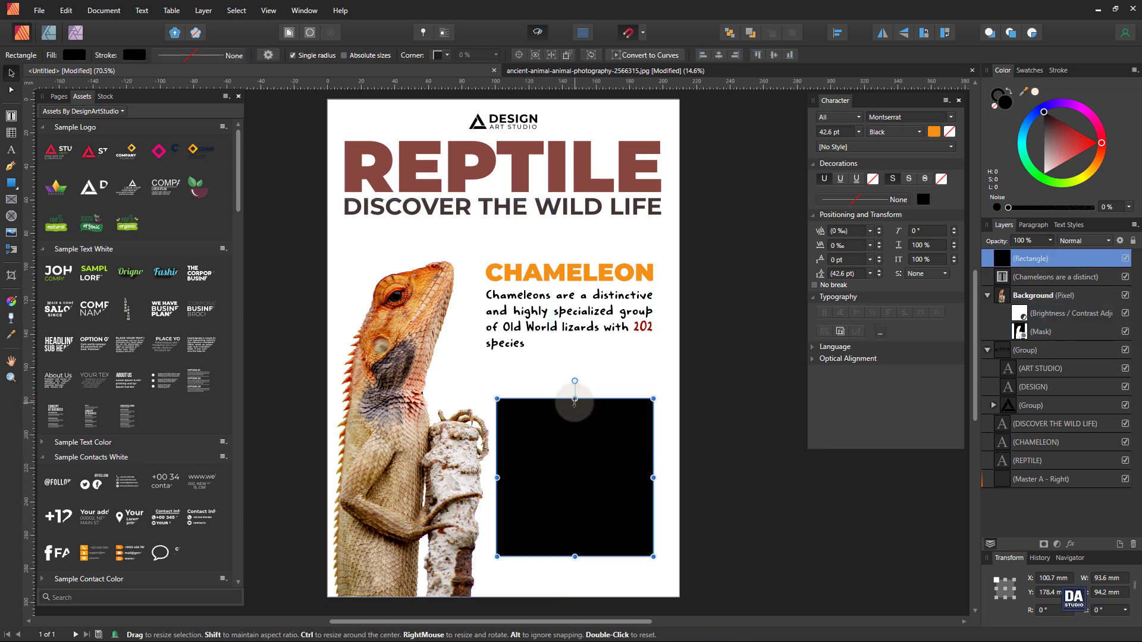
- Fill the rectangle beside the branch with the light cream colour
scroll(628, 562, up, 4)
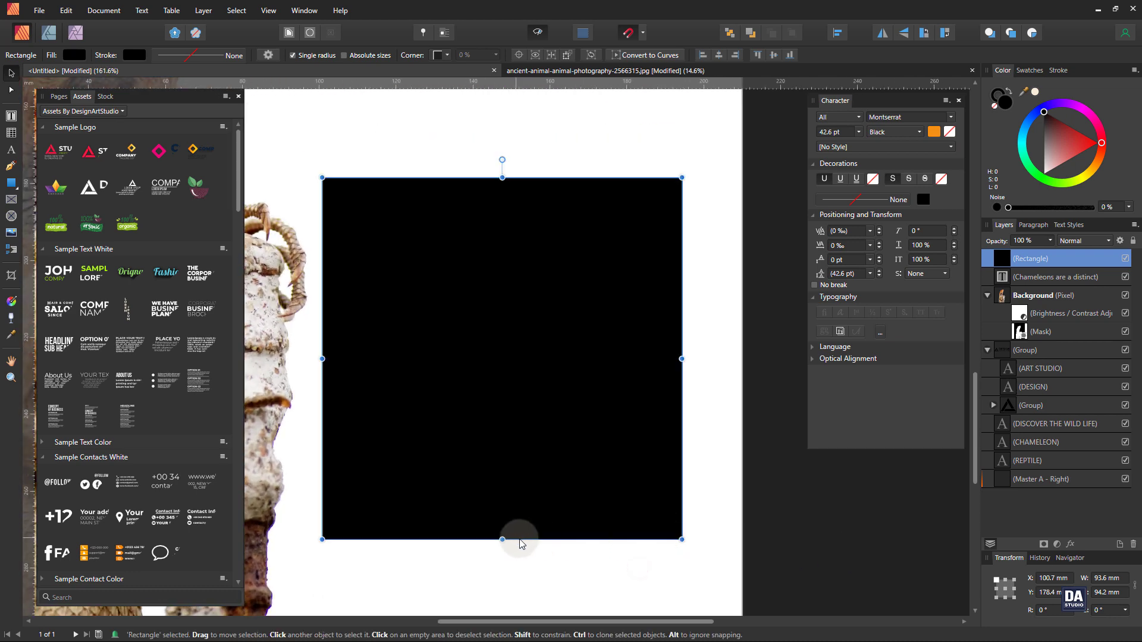
mouse_move(531, 431)
mouse_down()
mouse_move(536, 448)
mouse_move(539, 427)
mouse_up()
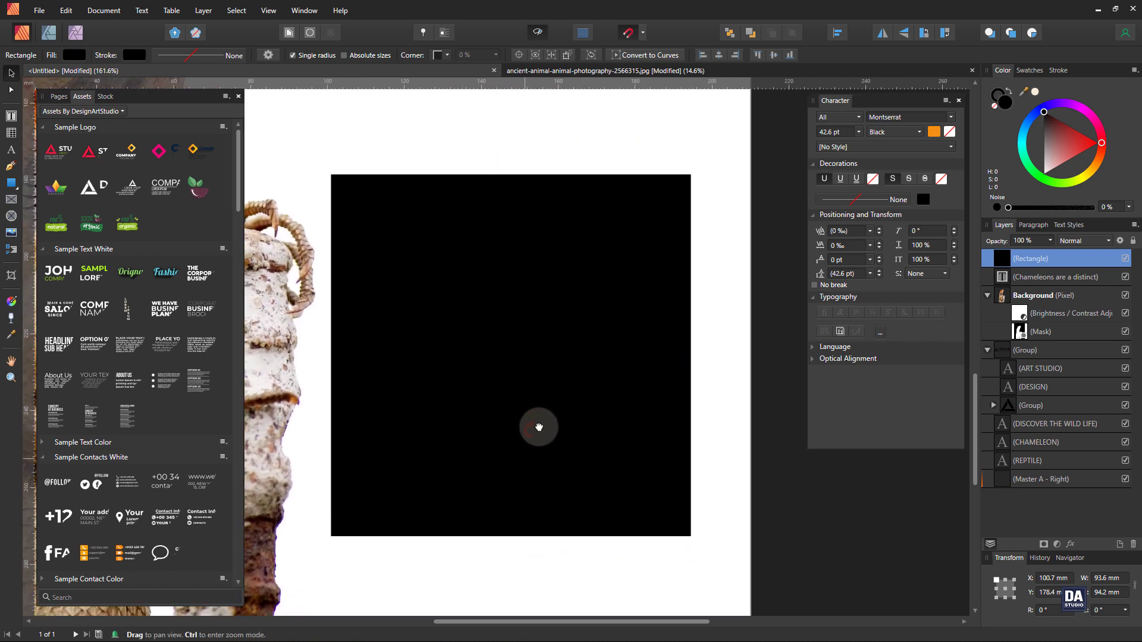
click(1038, 94)
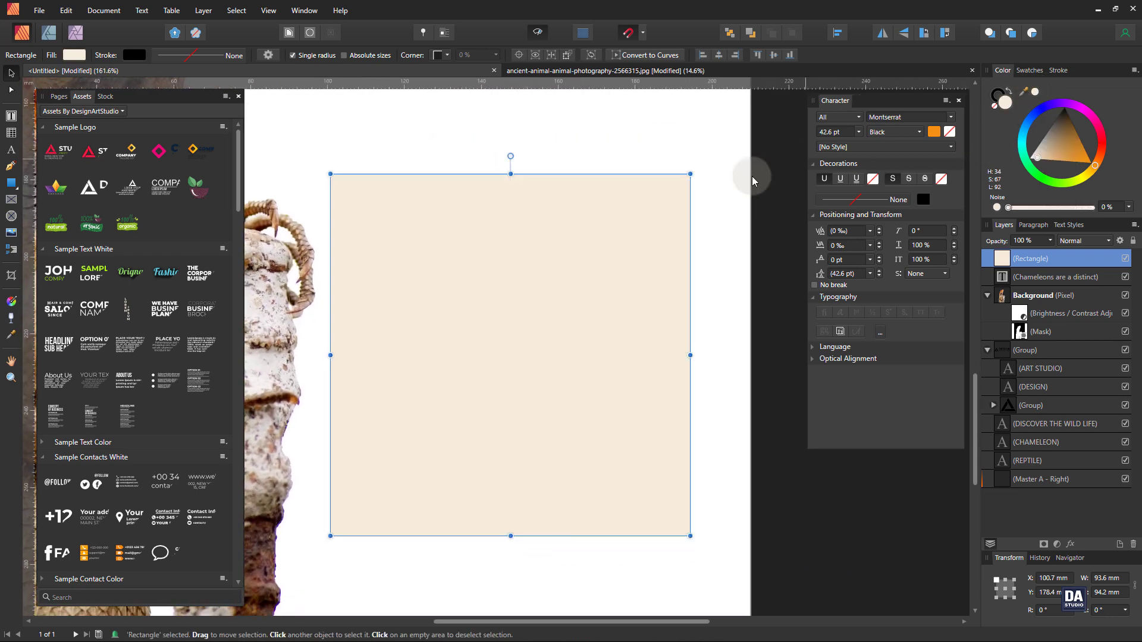
- Give the cream rectangle a reddish-brown outline matching the REPTILE title, 4 pt wide
click(1029, 70)
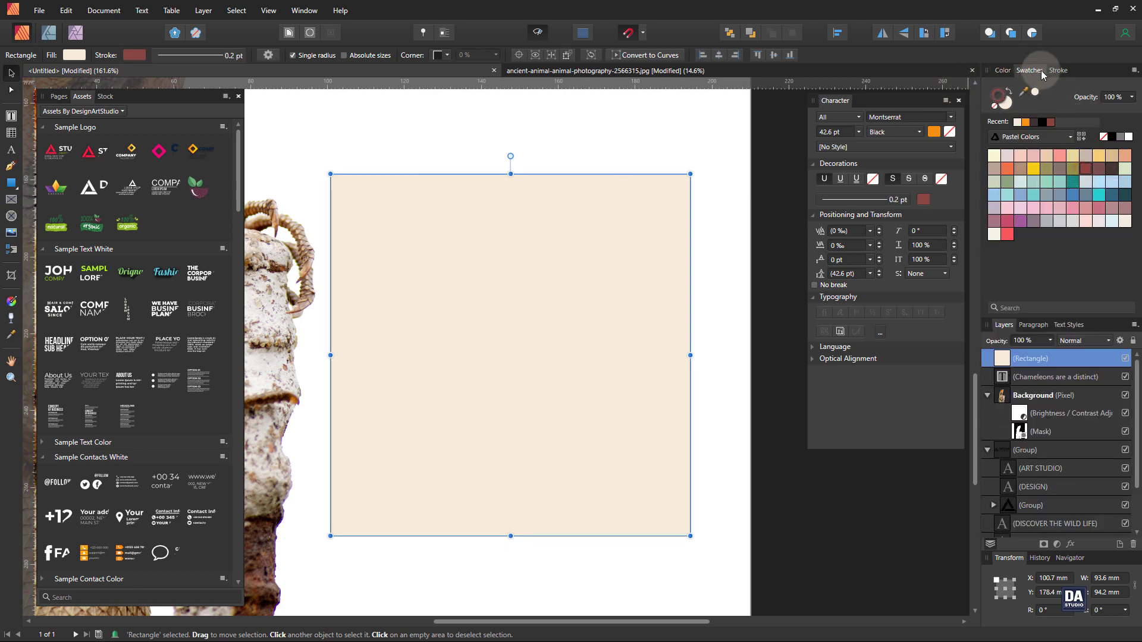
click(1056, 70)
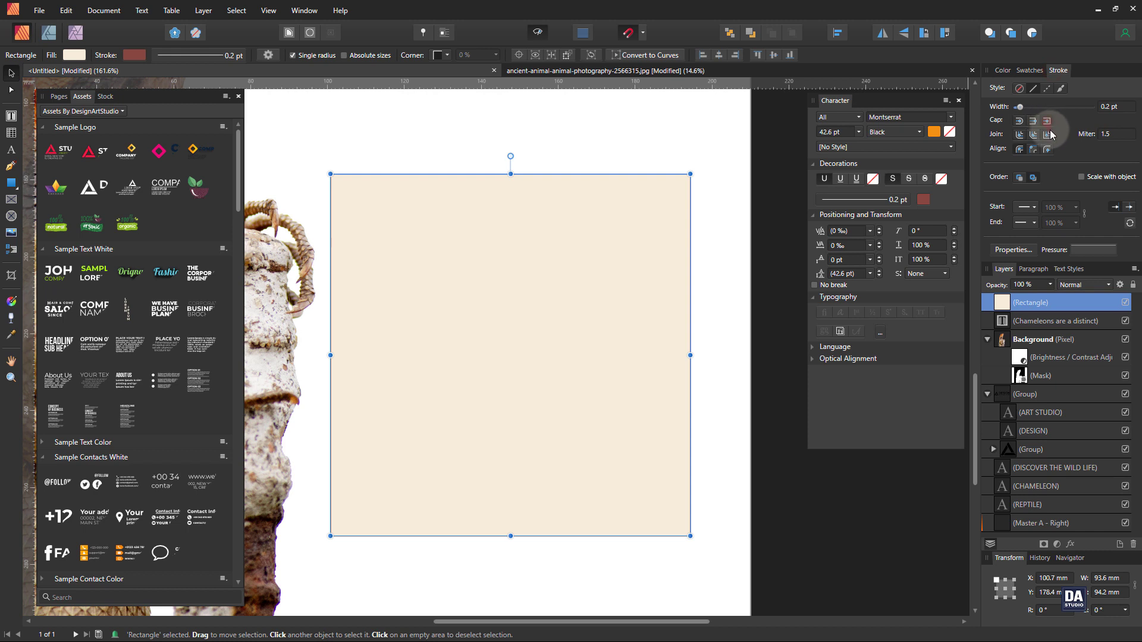
scroll(1111, 112, up, 3)
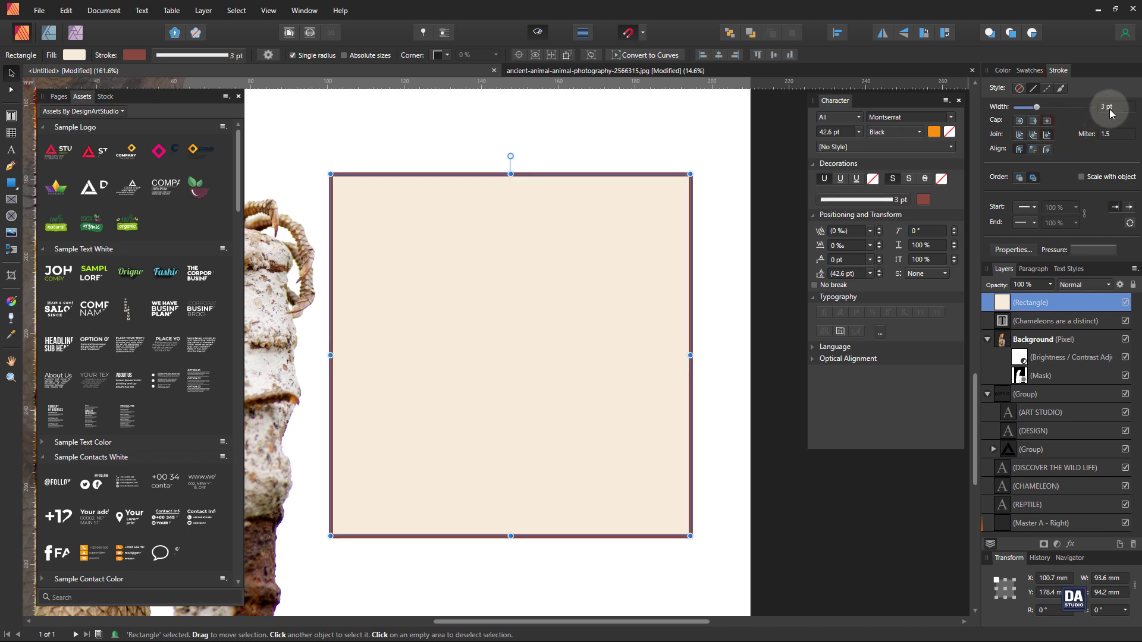
scroll(1112, 113, up, 1)
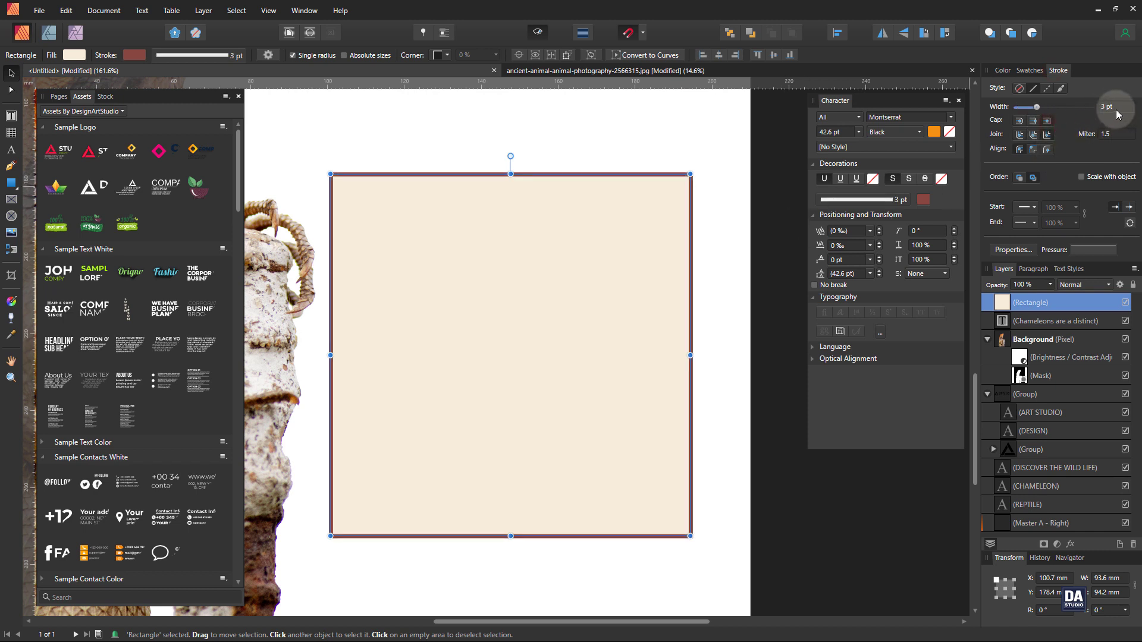
click(704, 250)
drag(726, 260, 512, 426)
drag(545, 375, 479, 361)
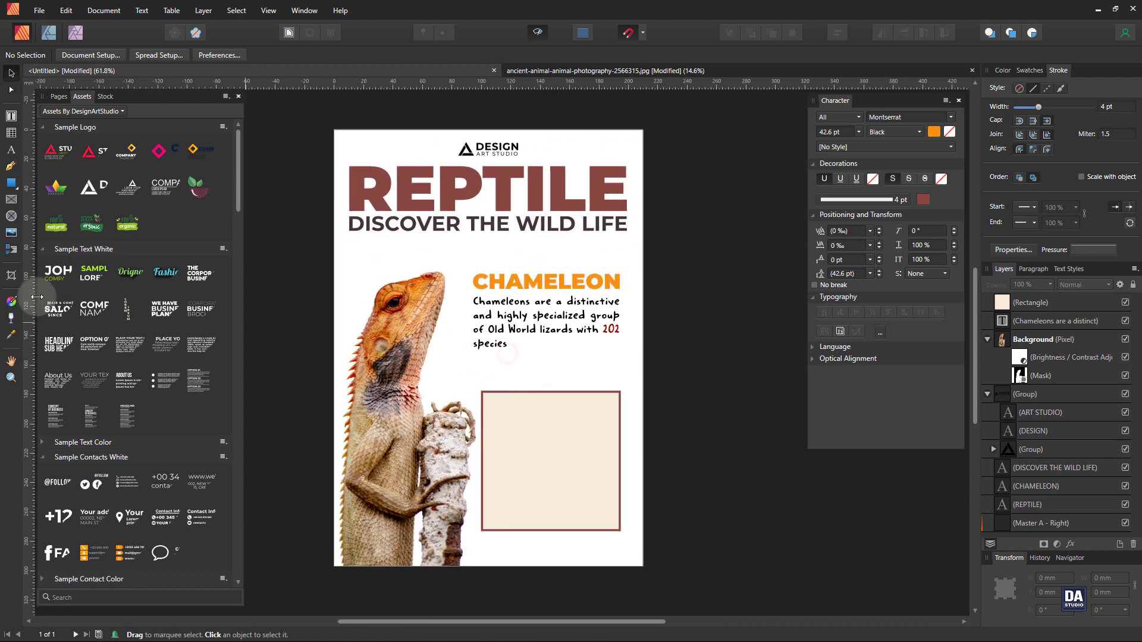
- Draw a cream rectangle over the full 210 × 297 mm page with a 0 pt outline and place it behind all other artwork
click(11, 183)
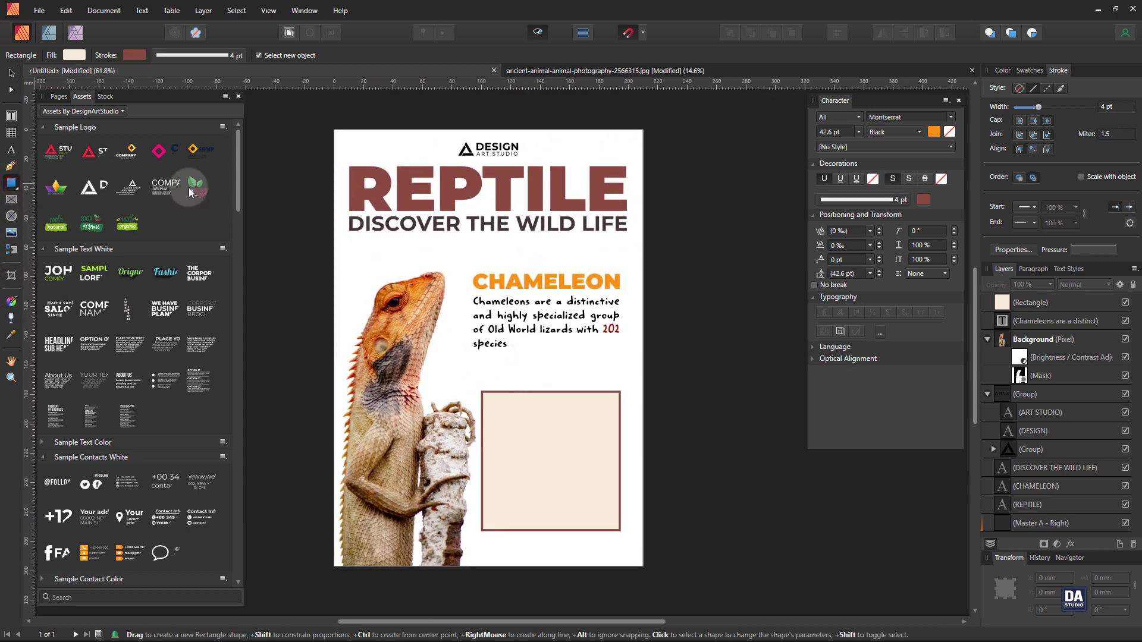
mouse_move(335, 131)
mouse_down()
mouse_move(541, 405)
mouse_move(641, 565)
mouse_up()
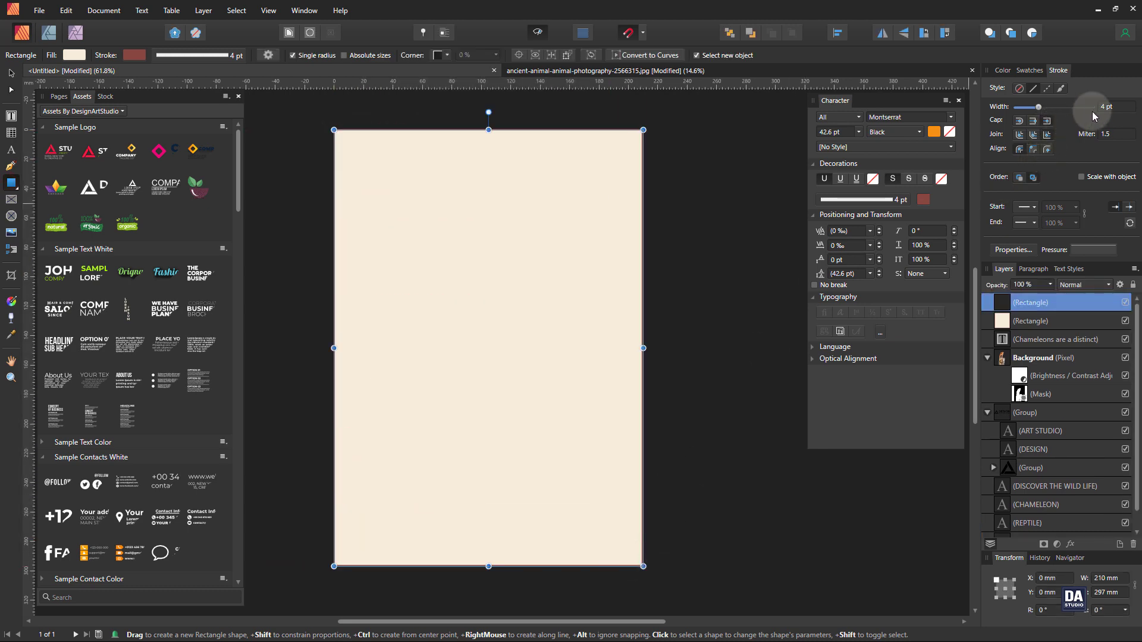
scroll(1100, 111, down, 4)
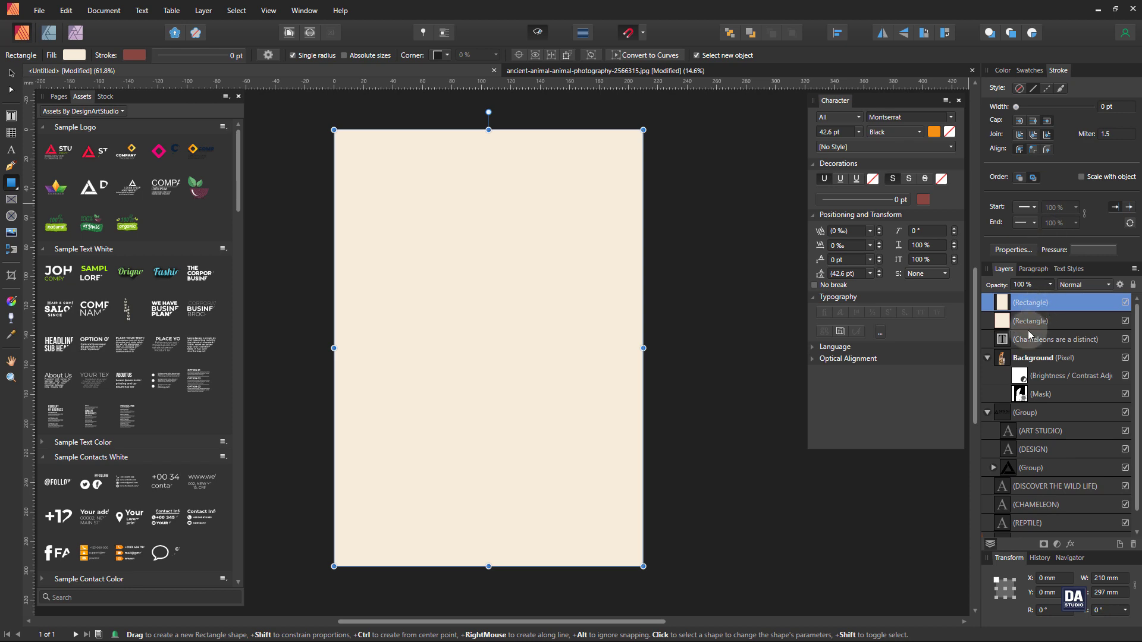
drag(1064, 303, 1047, 521)
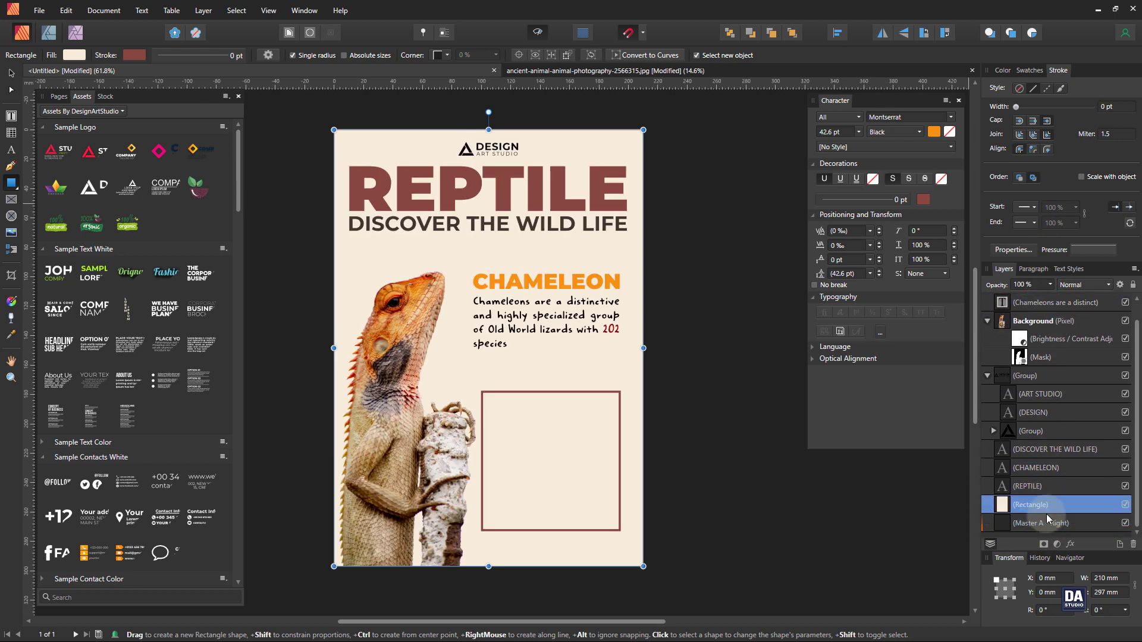
click(698, 340)
drag(661, 356, 667, 357)
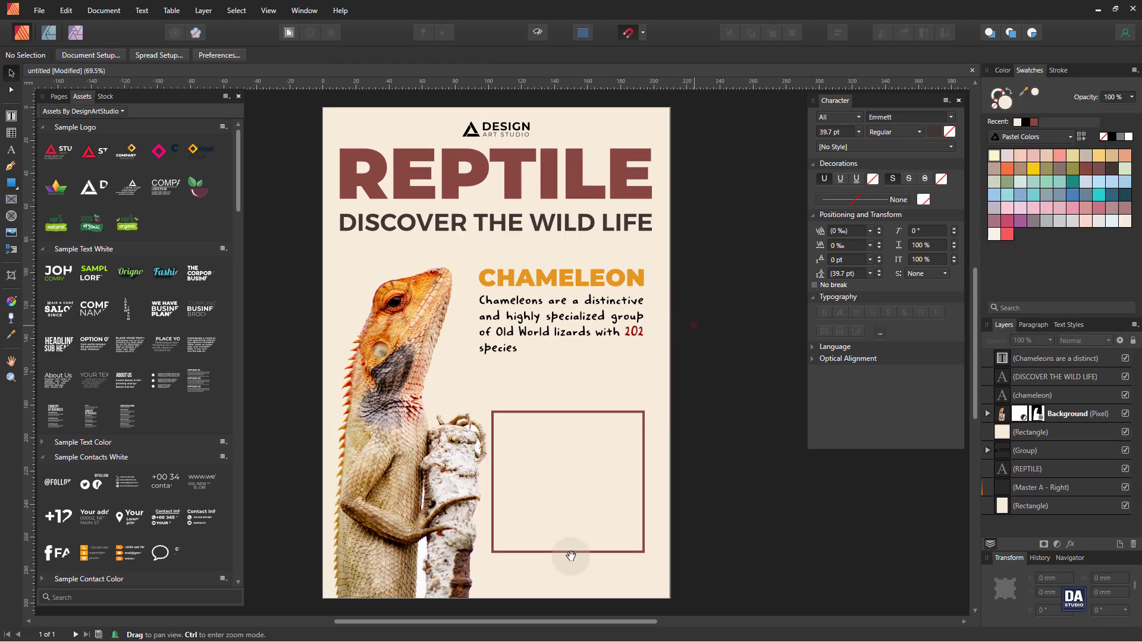
- Add the label "Class :" at 23.8 pt near the upper-left corner inside the bordered box
scroll(571, 550, up, 5)
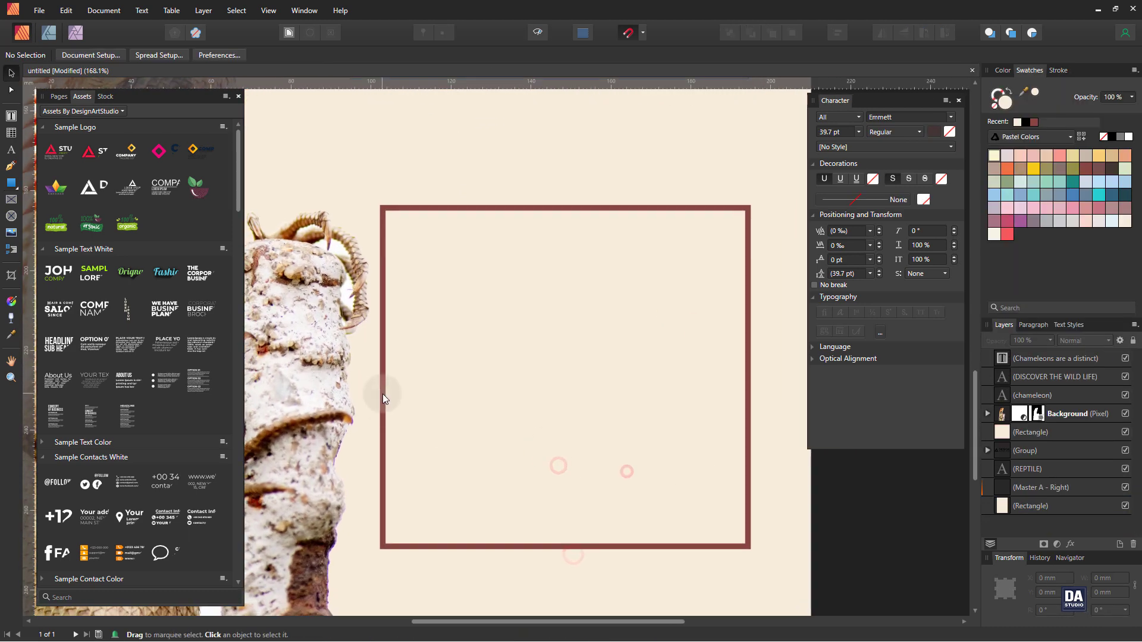
click(11, 150)
drag(412, 257, 442, 279)
text(Cla)
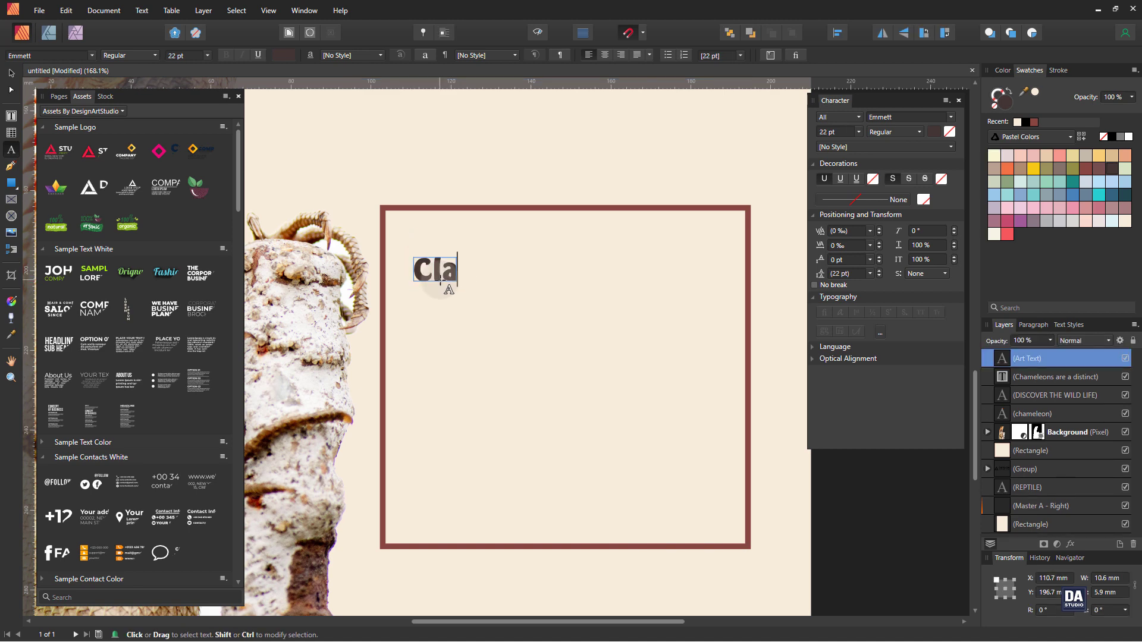
text(ss)
click(11, 73)
drag(459, 273, 450, 313)
double_click(484, 261)
click(12, 73)
- Replace the text of the label copy below "Class :" with "Diet :"
double_click(479, 307)
double_click(478, 307)
text(Di :)
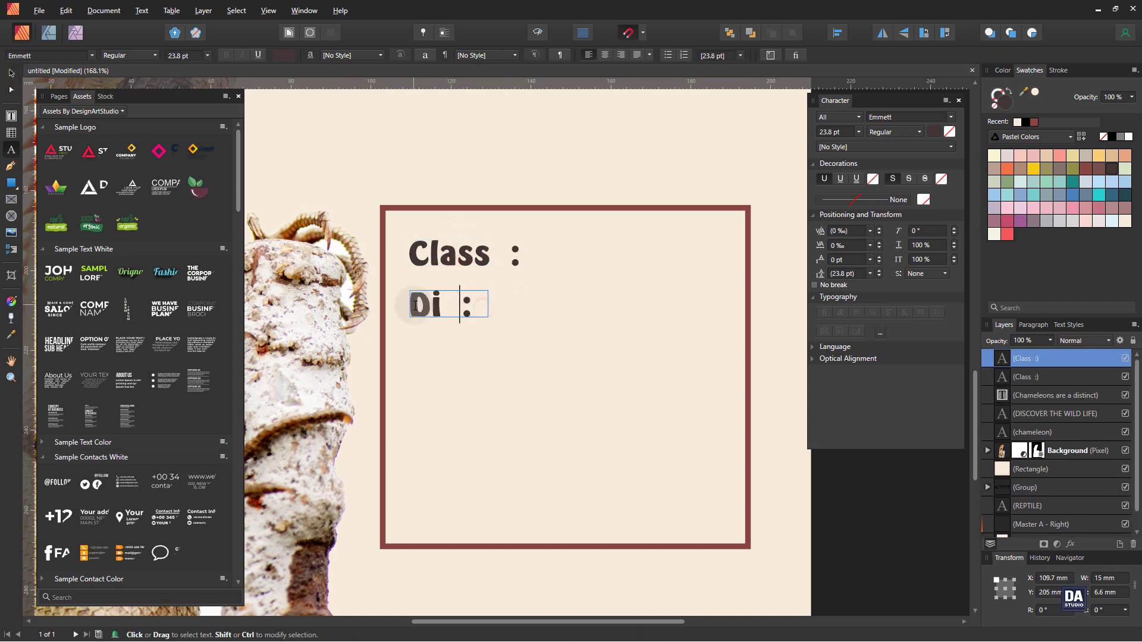
click(11, 73)
- Duplicate the "Diet :" label below itself and change the copy's text to "Life Span :"
drag(471, 308, 472, 378)
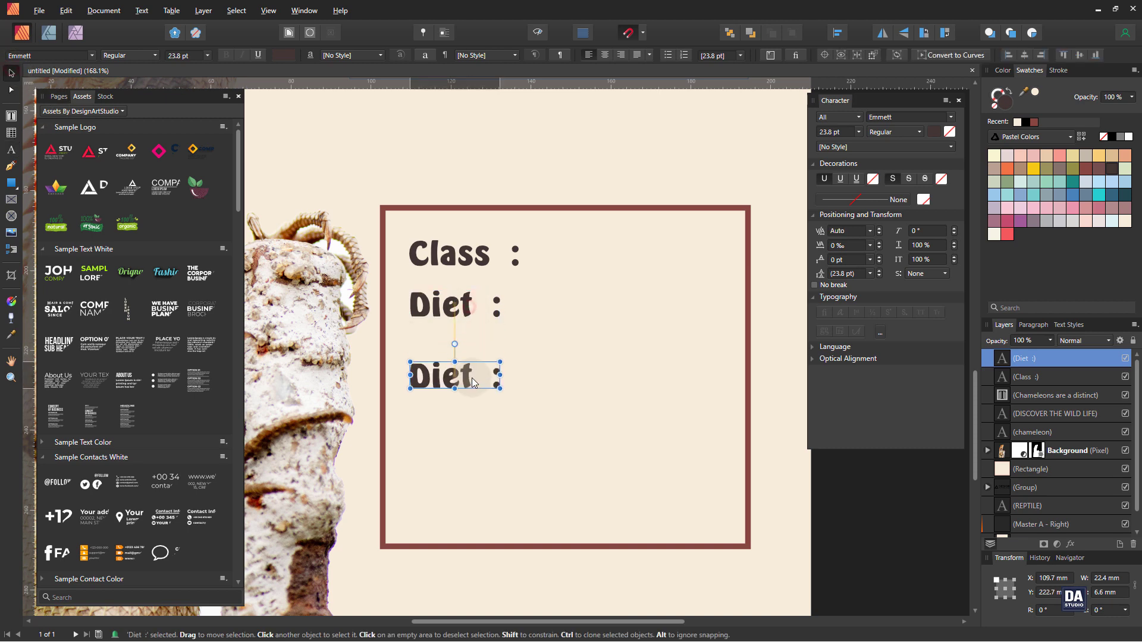
double_click(472, 378)
double_click(472, 381)
text(Lif)
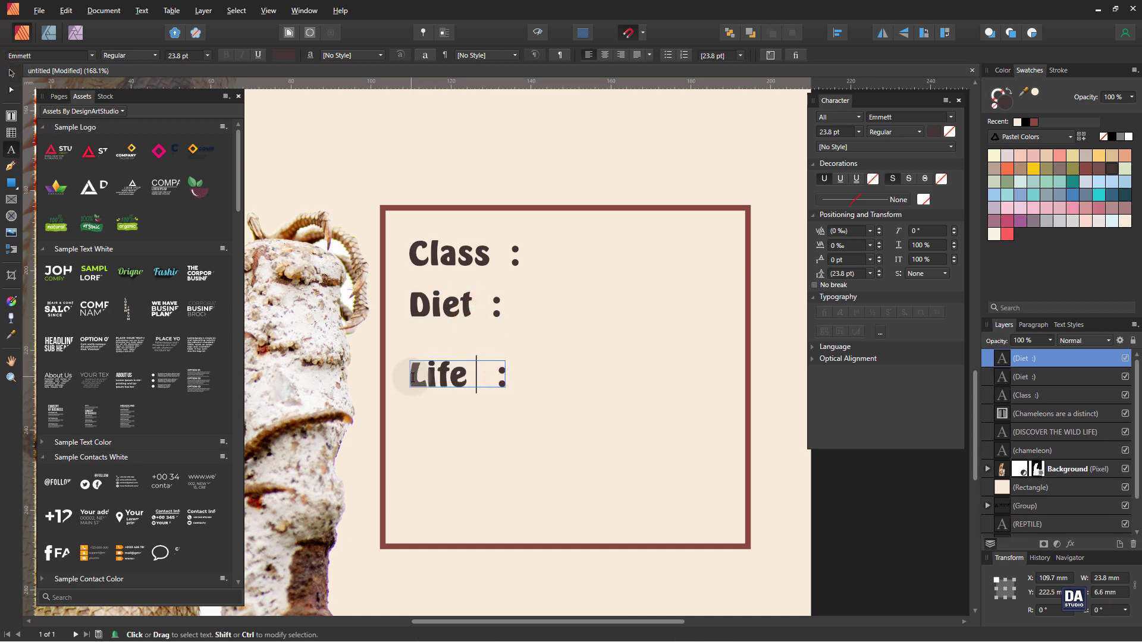
text(e Span)
click(11, 73)
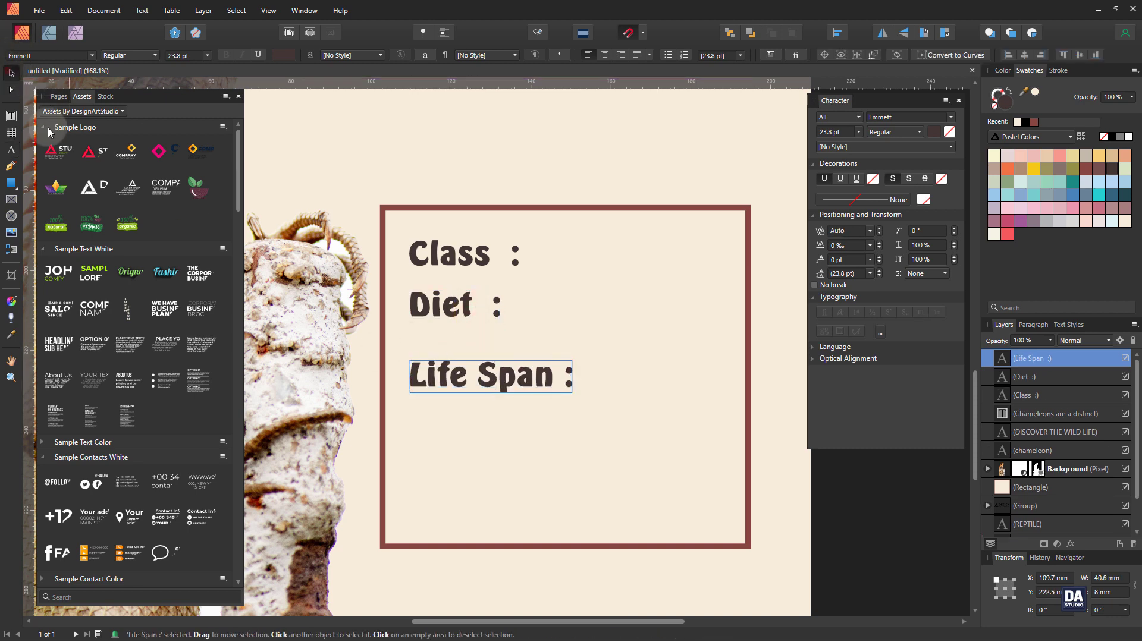
- Duplicate the "Life Span :" label below itself and change the copy's text to "Abillity :"
drag(466, 392, 469, 473)
double_click(468, 474)
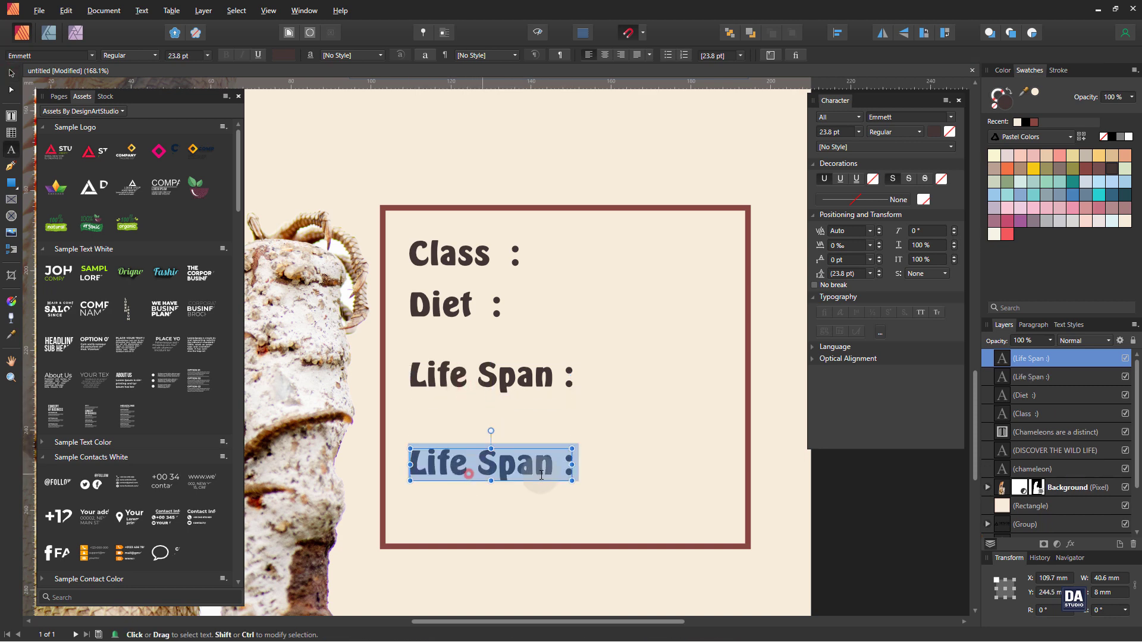
drag(557, 470, 397, 463)
text(Abillity)
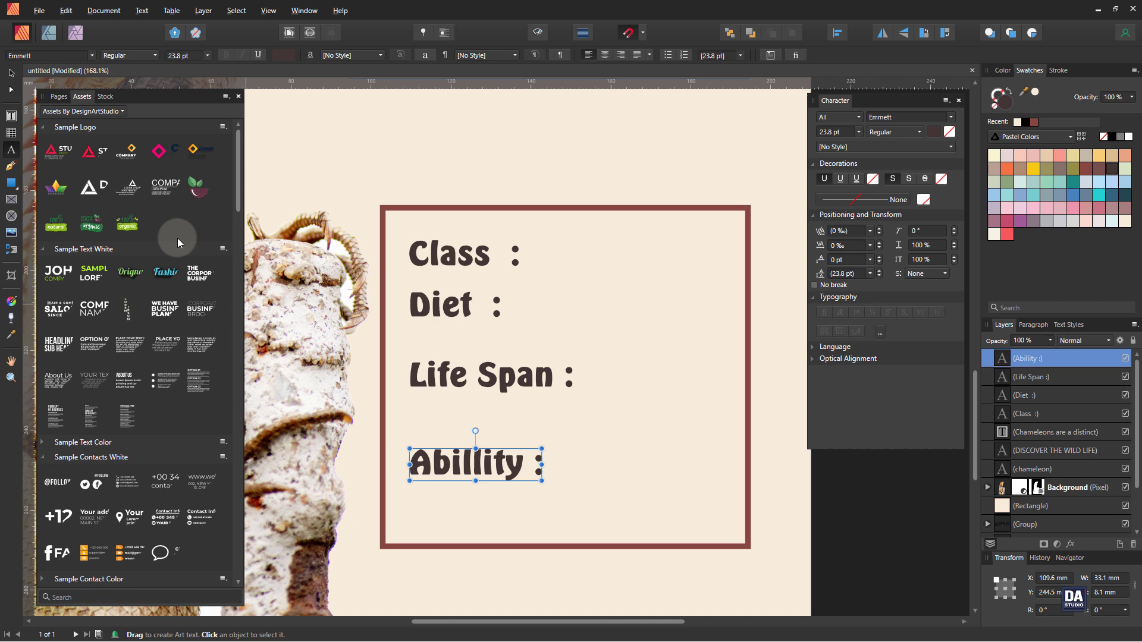
click(11, 73)
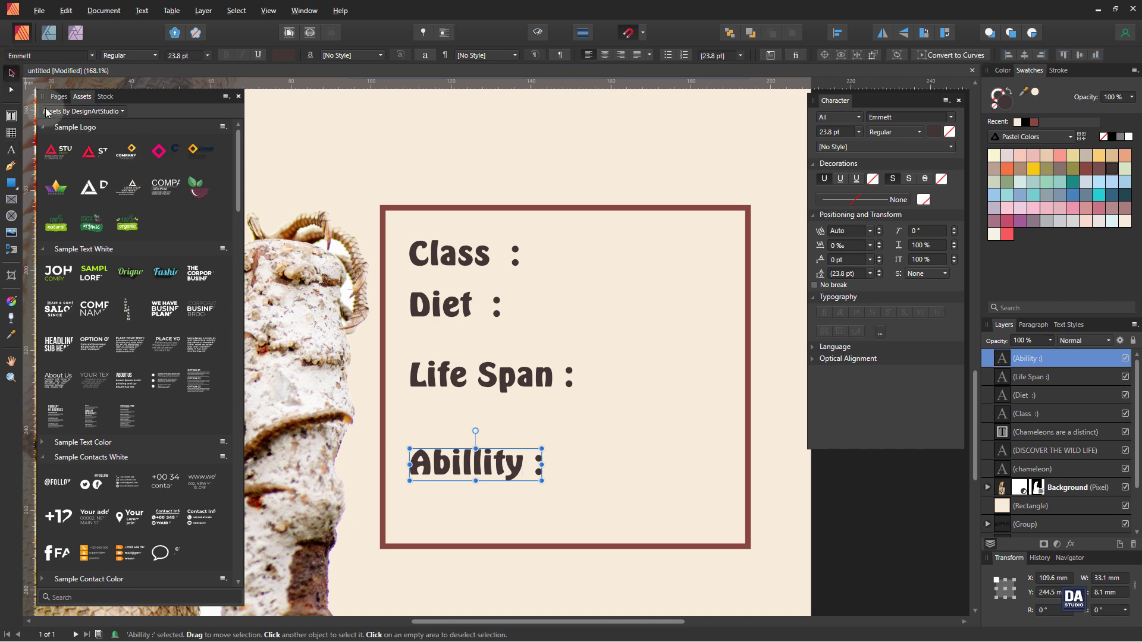
- Correct the spelling of the lowest label in the box to "Ability :"
click(372, 194)
click(549, 177)
click(487, 236)
click(467, 263)
click(501, 470)
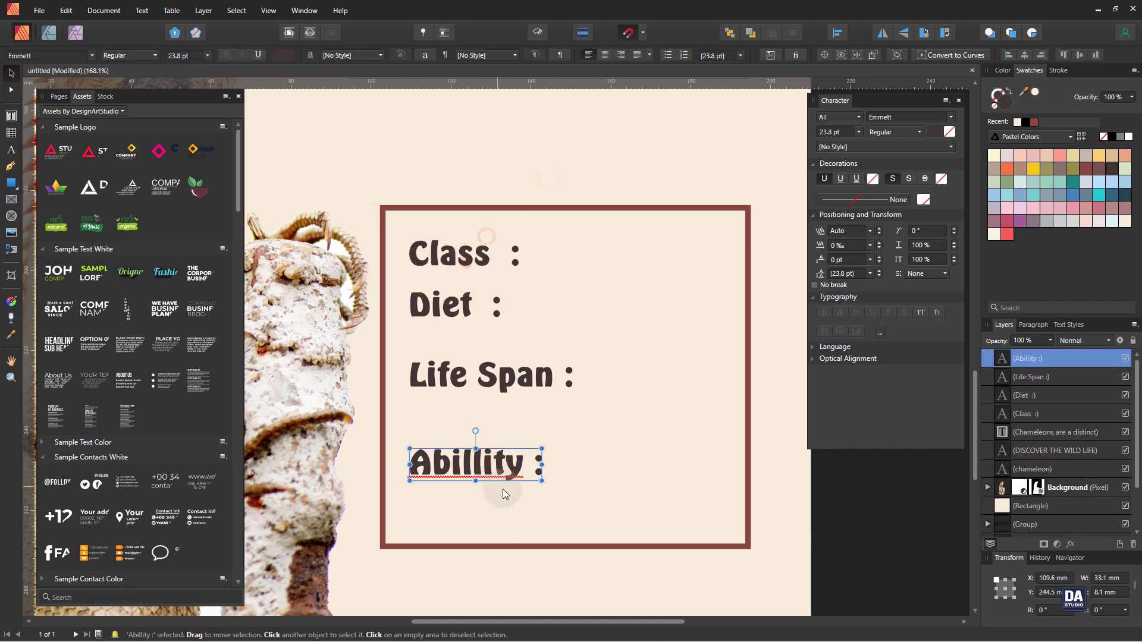
double_click(474, 465)
key(BackSpace)
click(11, 73)
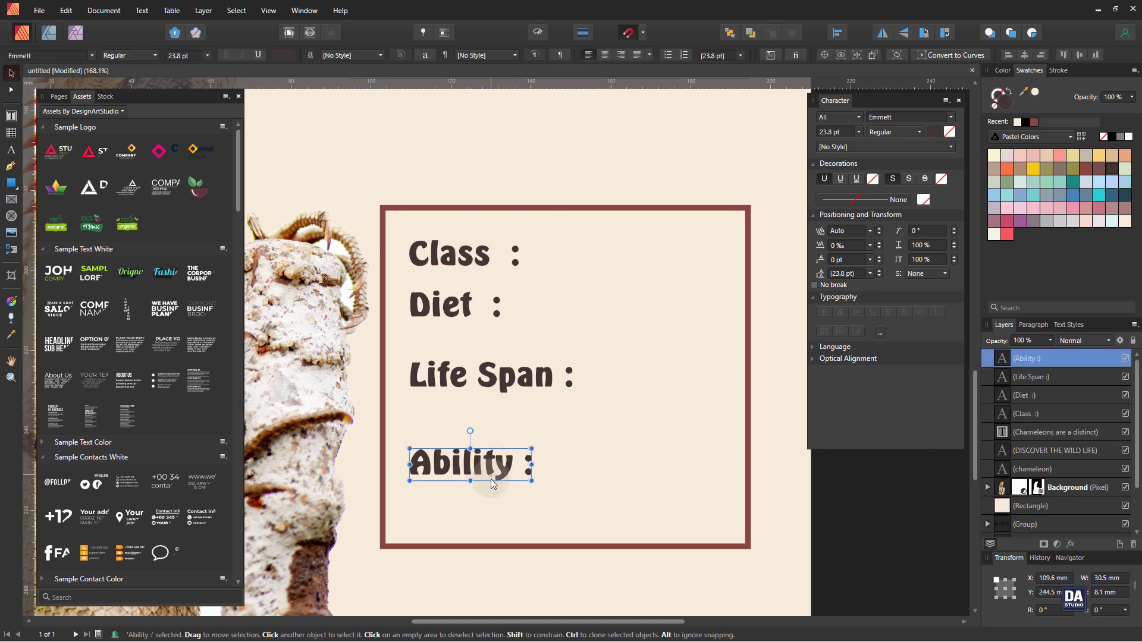
- Space the four labels evenly down the box, with "Ability :" nearer the lower border, and colour them reddish-brown like the border
drag(489, 476, 489, 500)
shift+click(476, 378)
shift+click(462, 319)
shift+click(469, 251)
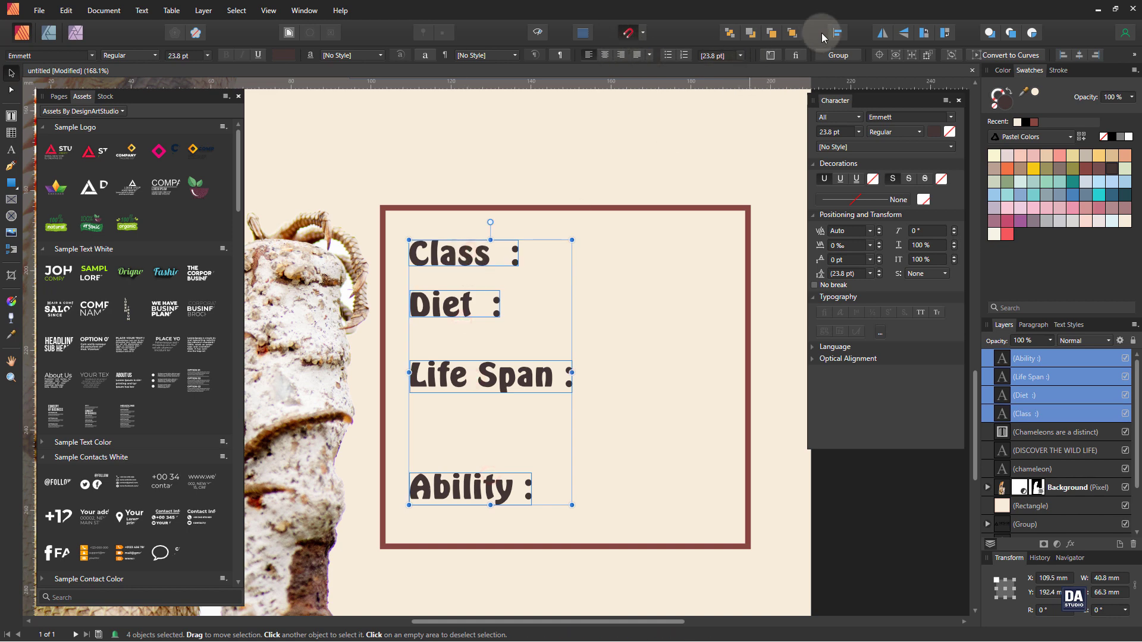
click(837, 33)
click(887, 129)
click(845, 185)
drag(582, 330, 546, 383)
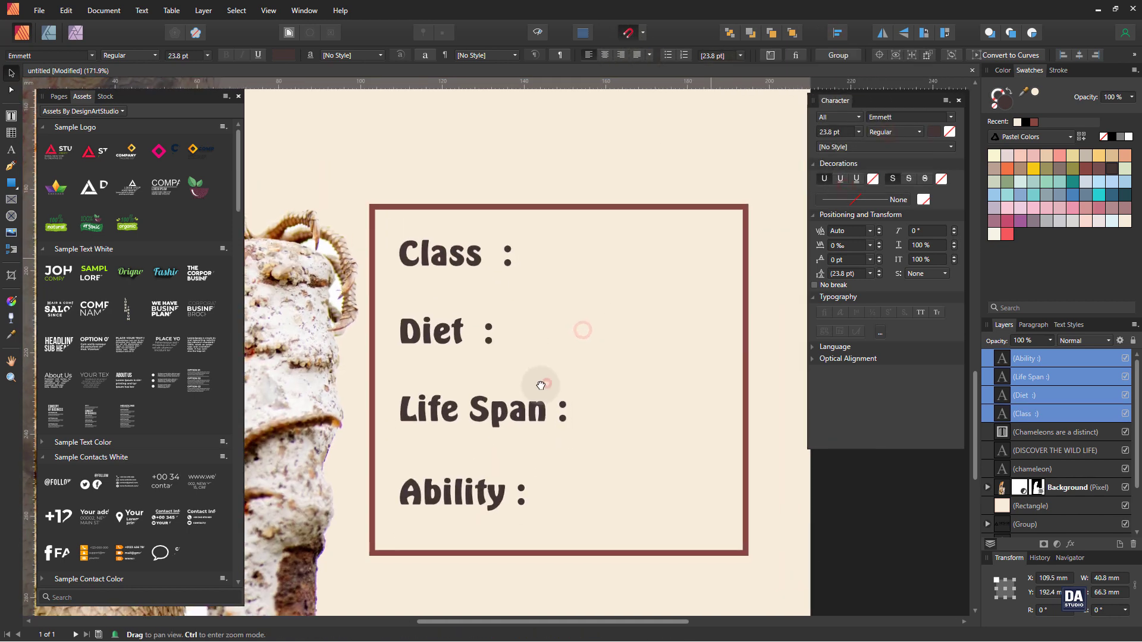
click(1089, 171)
- Copy the "Class :" label to the right on the same line and change the copy's text to "Reptile"
click(476, 261)
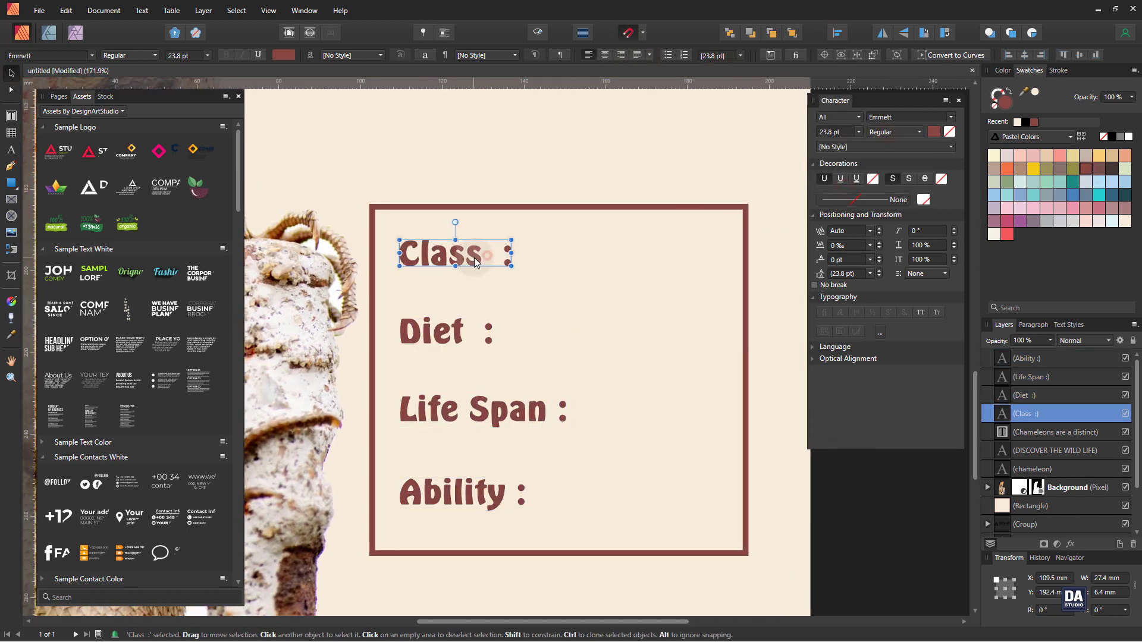
drag(469, 260, 649, 257)
triple_click(648, 256)
text(R)
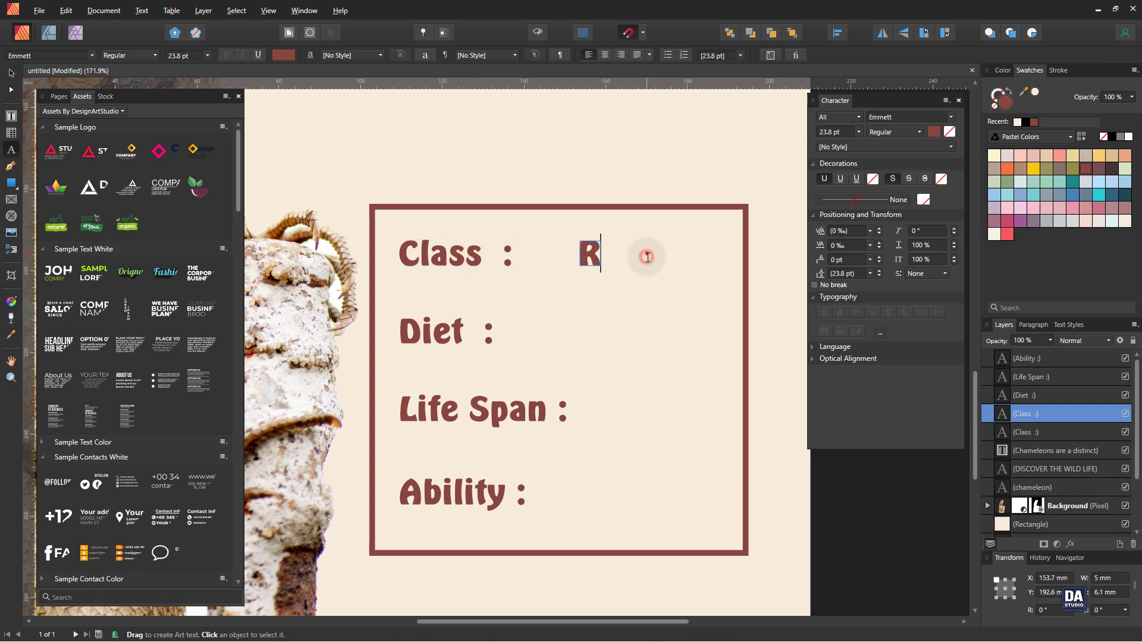
text(eptile)
key(Escape)
- Duplicate "Reptile" onto the "Diet :" line and change the copy's text to "Carnivore"
drag(620, 263, 620, 340)
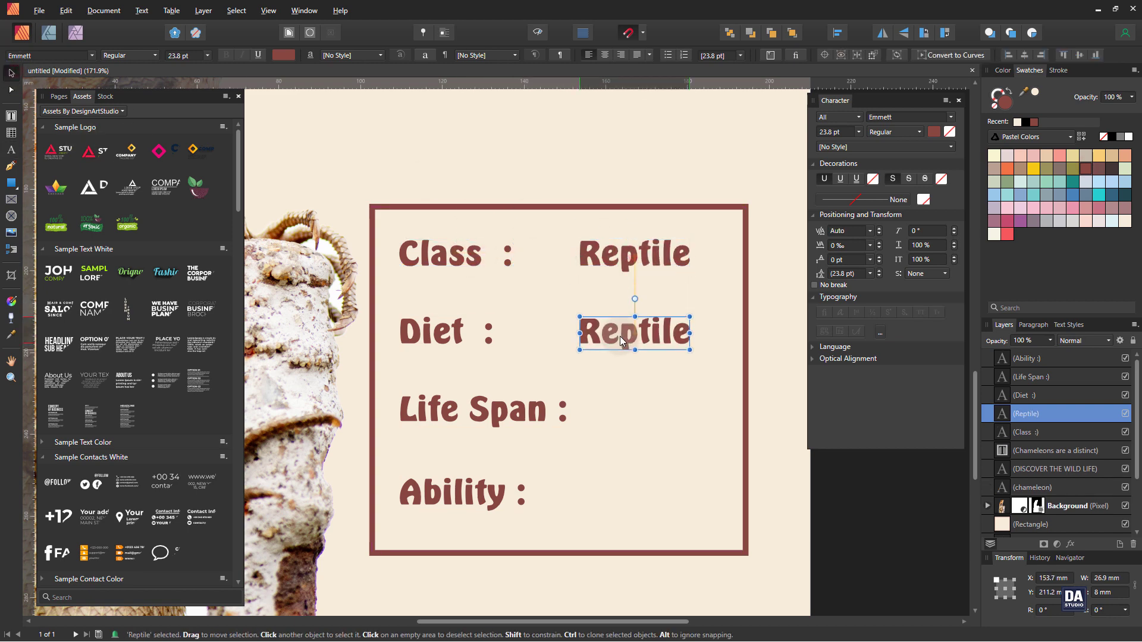
triple_click(620, 337)
text(CAR)
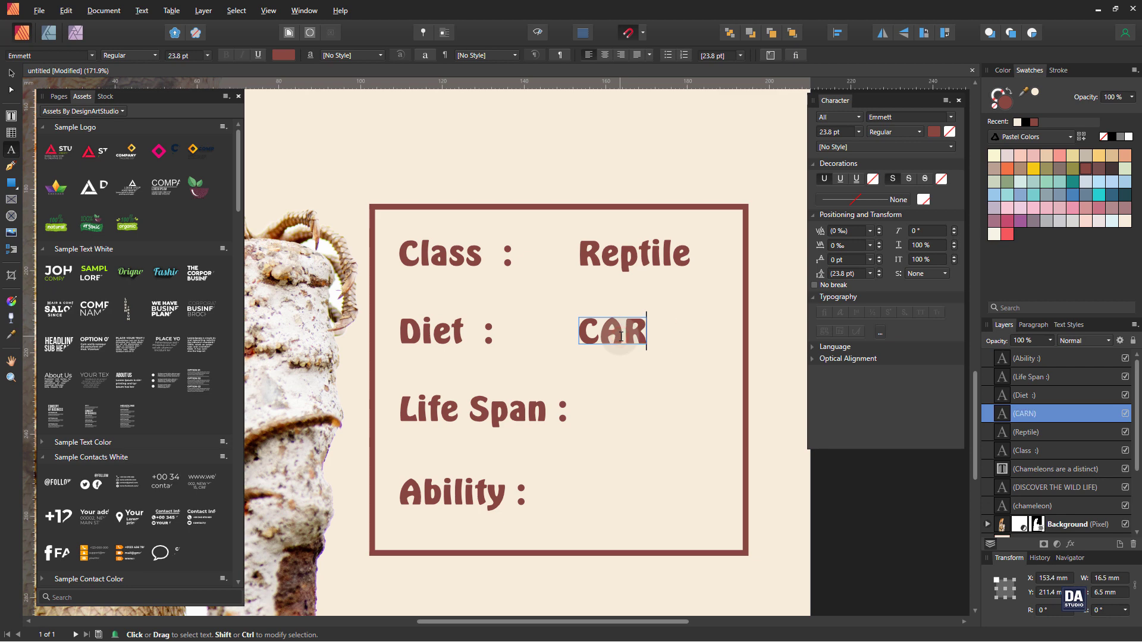
key(BackSpace)
key(BackSpace)
text(arnivore)
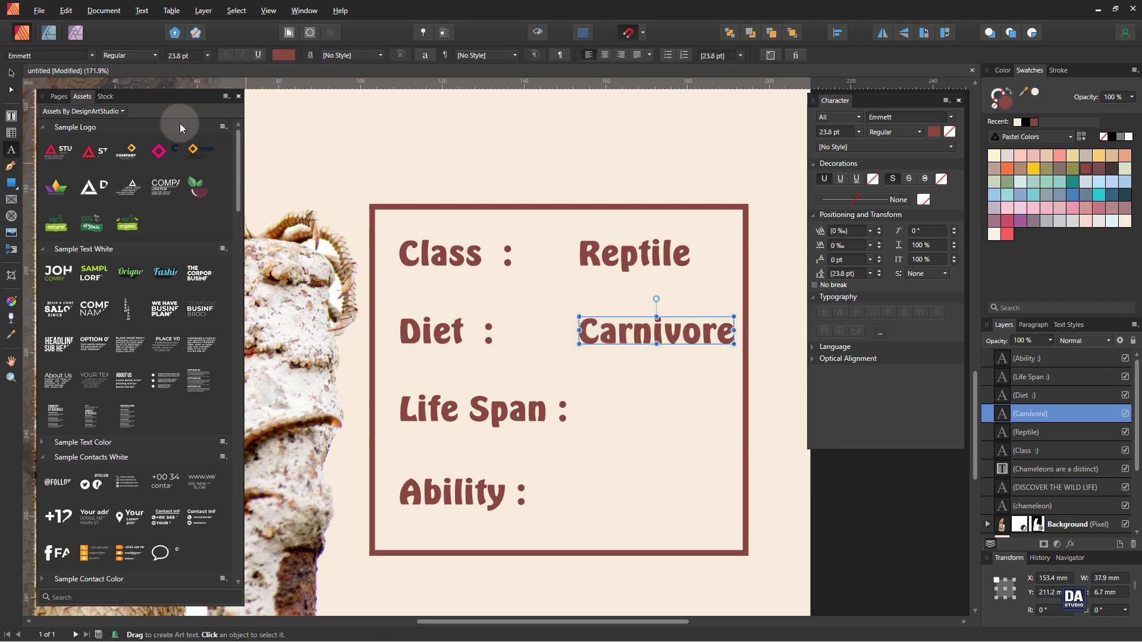
key(Escape)
- Duplicate "Carnivore" onto the "Life Span :" line and change the copy's text to "5-12 Years"
drag(624, 336, 625, 416)
double_click(625, 415)
text(5-12 Years)
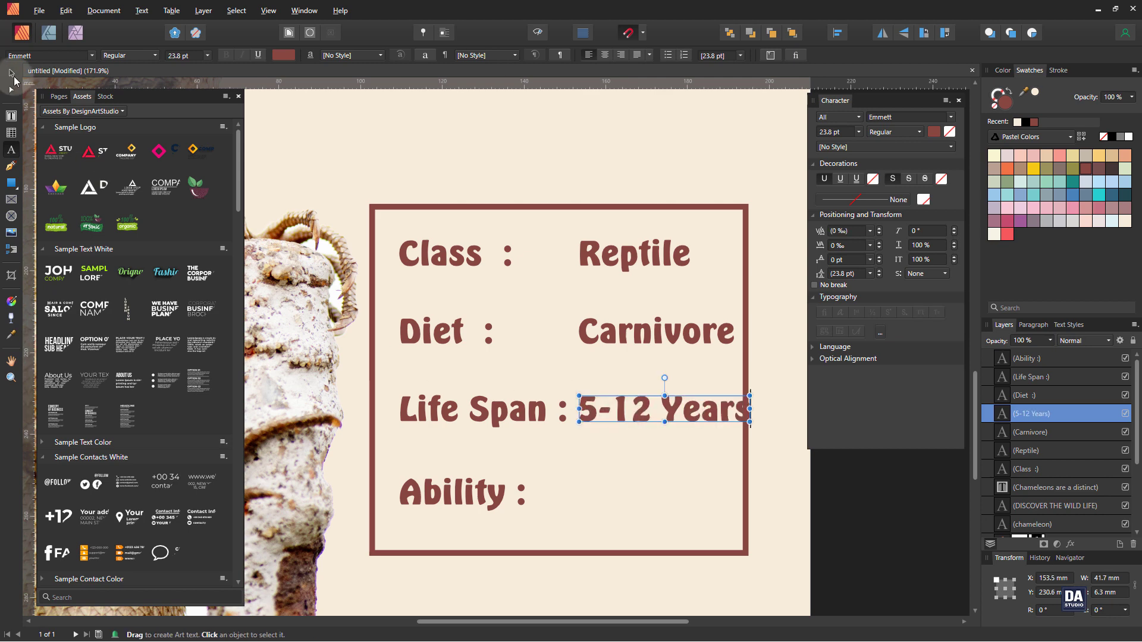
key(Escape)
- Duplicate "5-12 Years" onto the "Ability :" line and change the copy to "Fast firing tongue", with "tongue" on a second line
drag(611, 423, 611, 511)
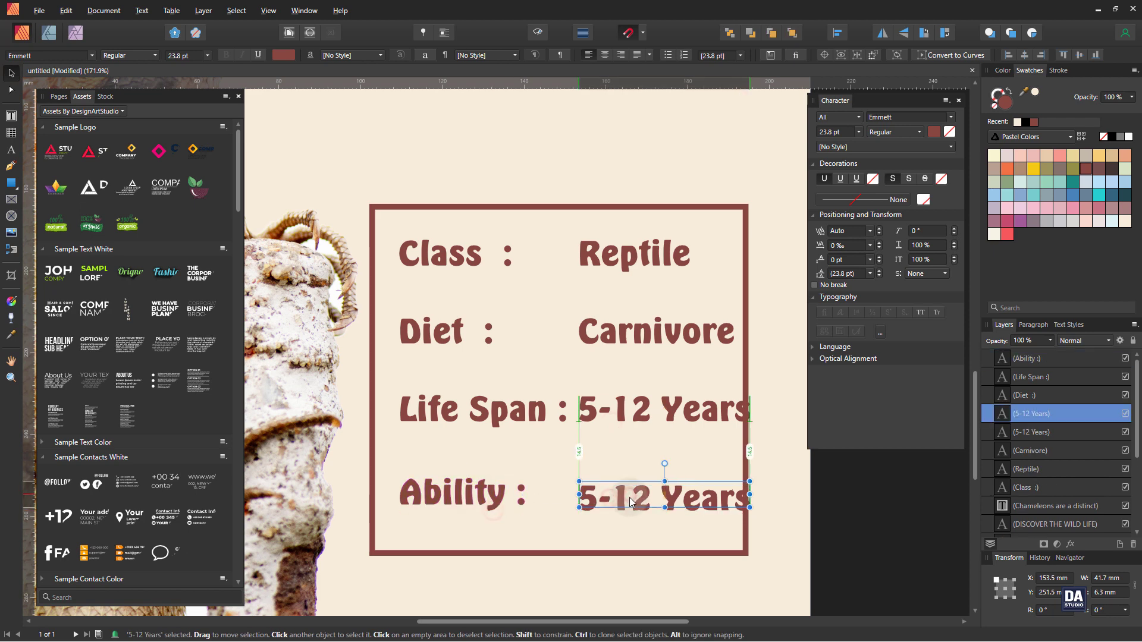
scroll(601, 487, up, 3)
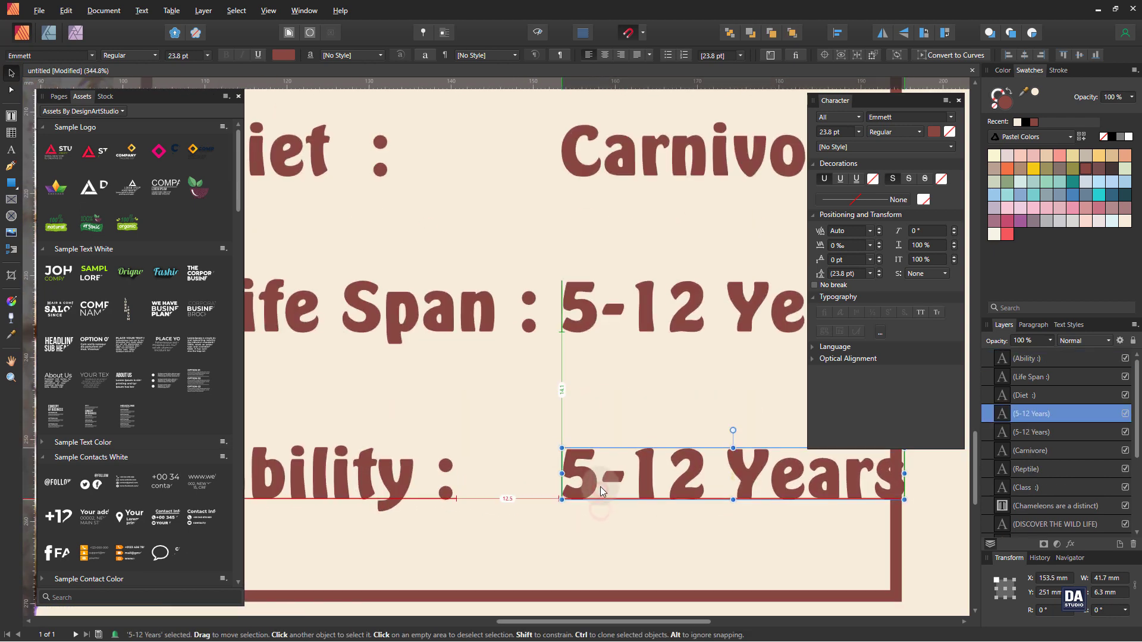
double_click(601, 487)
text(st)
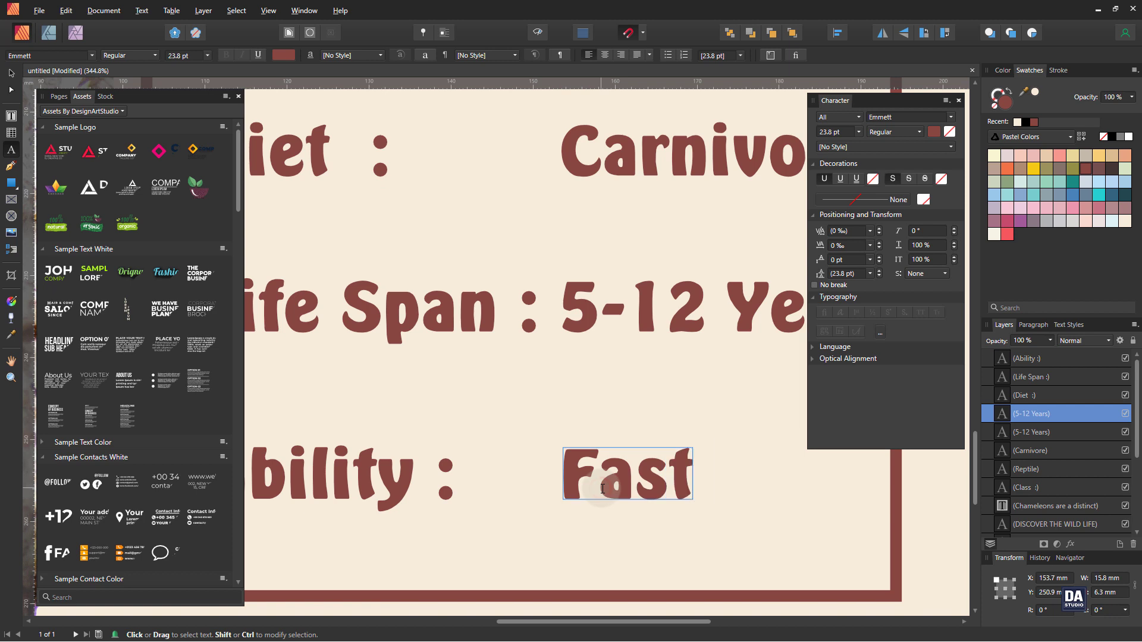
text( firingto)
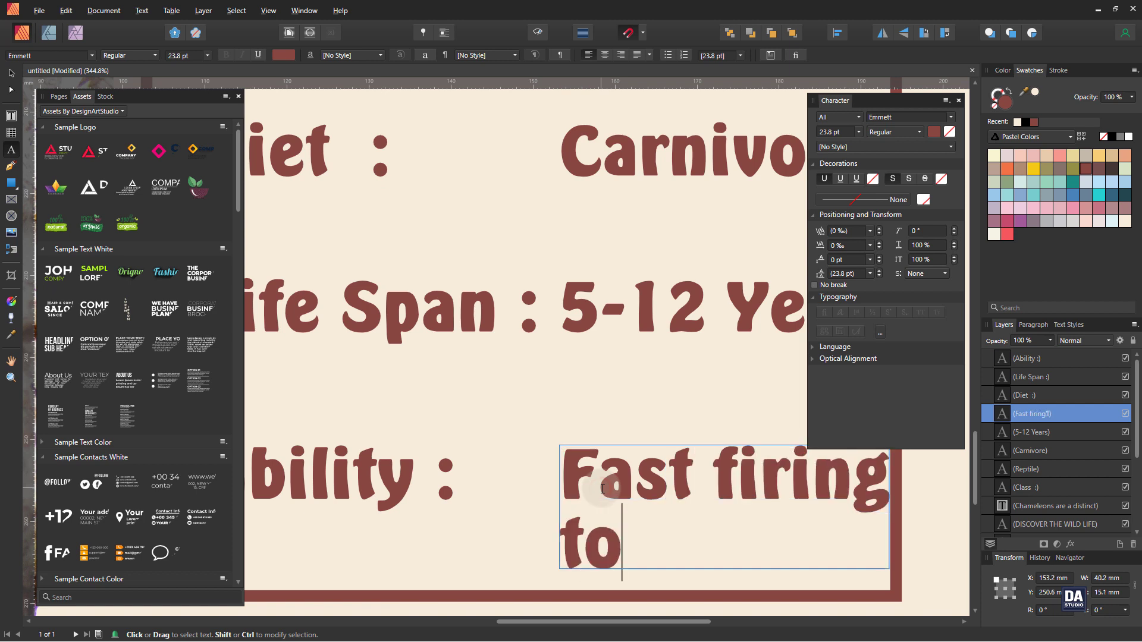
text(nge)
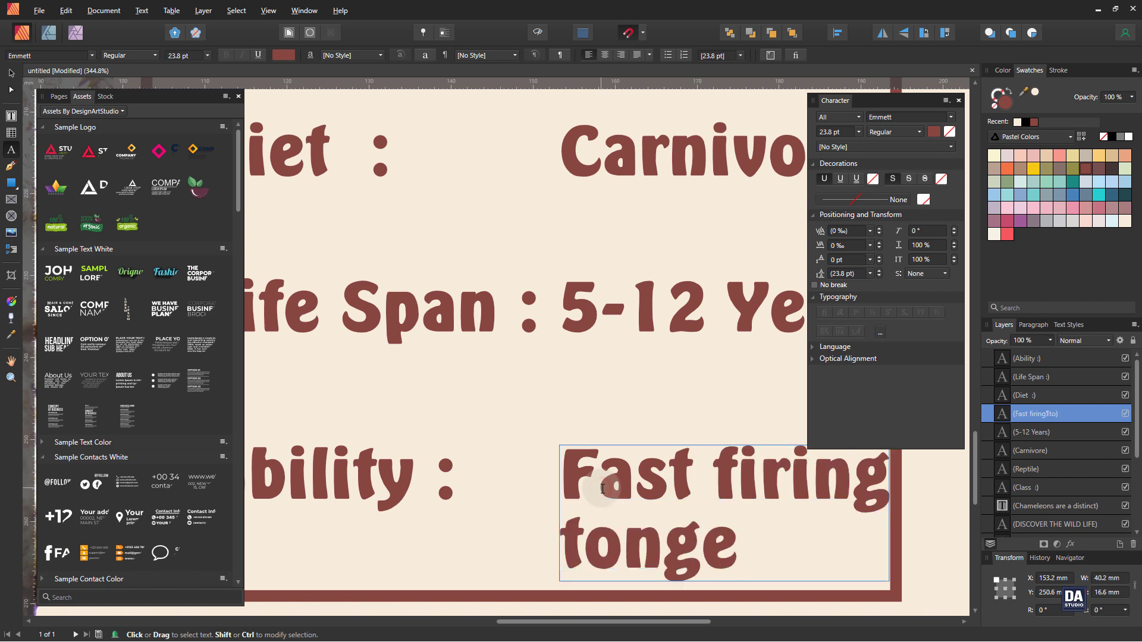
text(e)
key(Escape)
- Scale all eight fact texts together to about 85.8 mm wide and position them inside the border, leaving nothing selected
scroll(452, 333, down, 5)
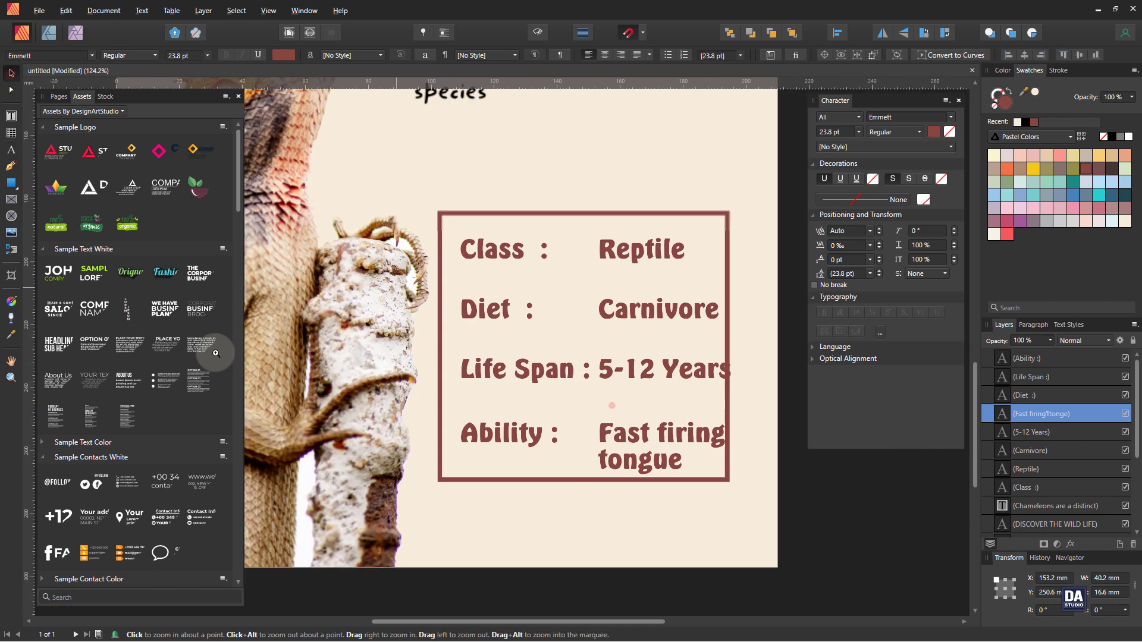
drag(739, 250, 386, 487)
drag(508, 449, 541, 441)
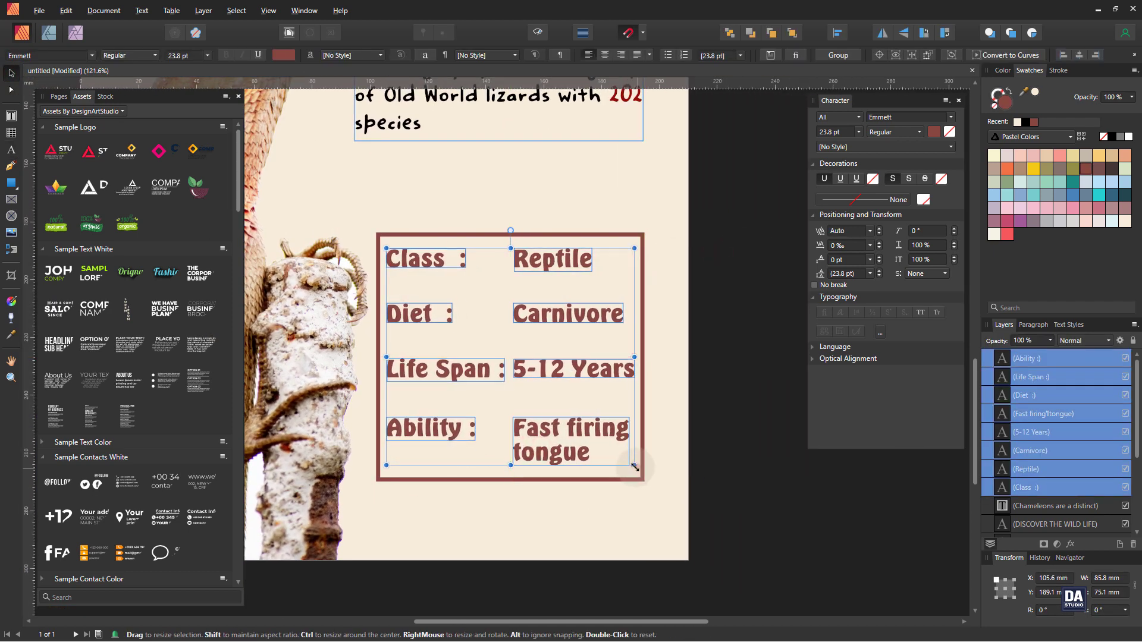
key(ctrl+d)
key(z)
drag(722, 459, 467, 440)
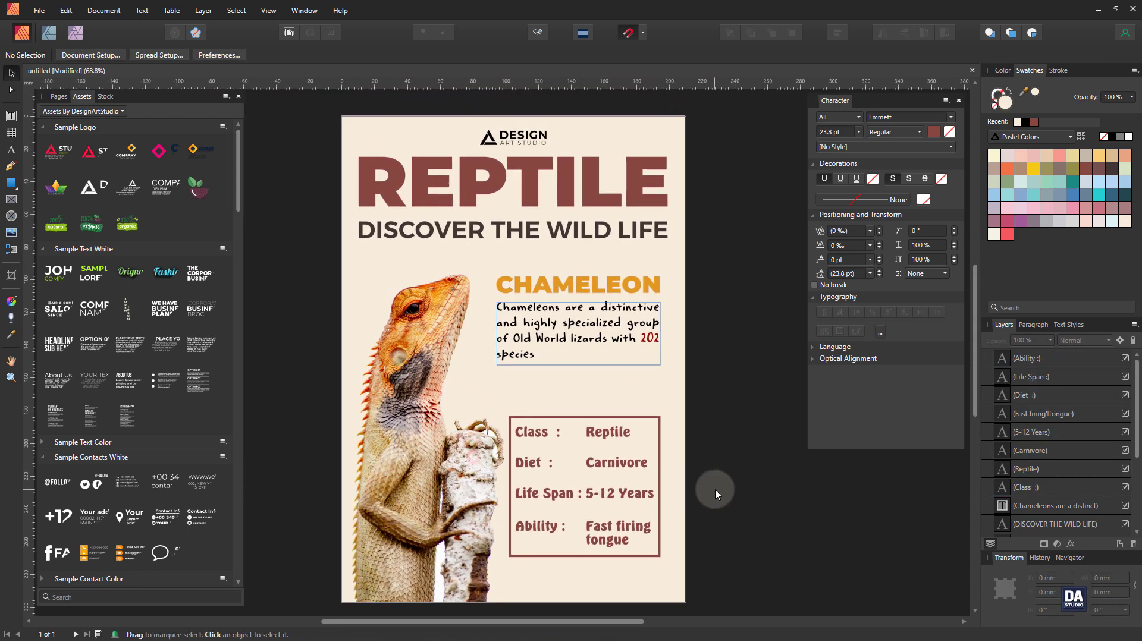